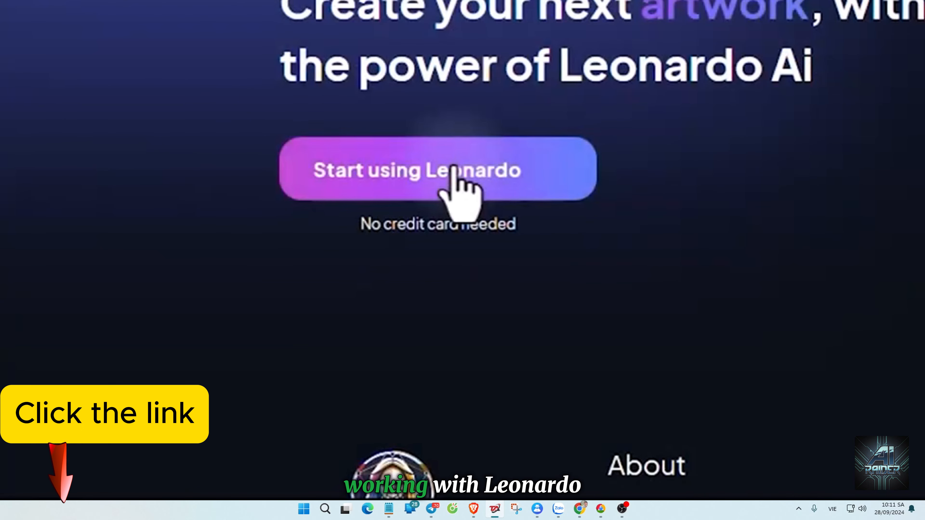
Sign in to Leonardo.Ai with the saved account e-mail and password.
{"action": "left_click", "coordinate": [455, 168]}
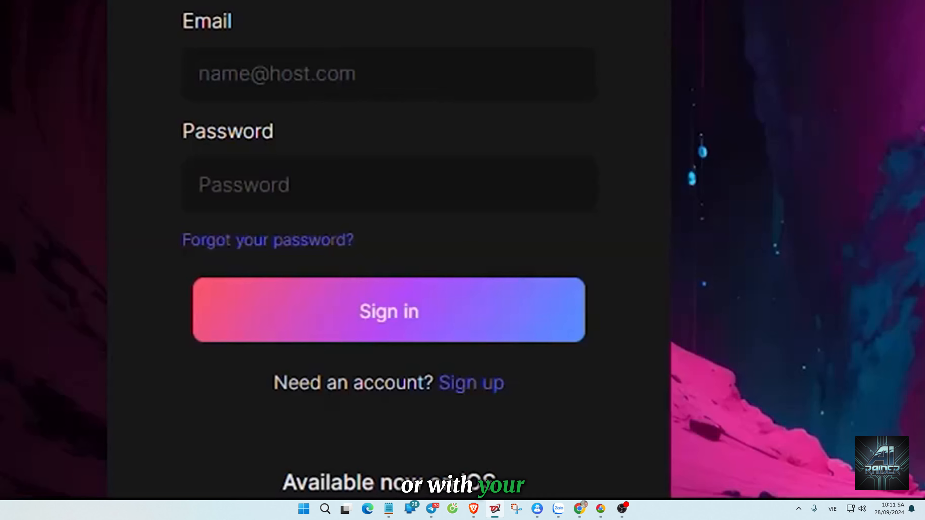
{"action": "left_click", "coordinate": [330, 89]}
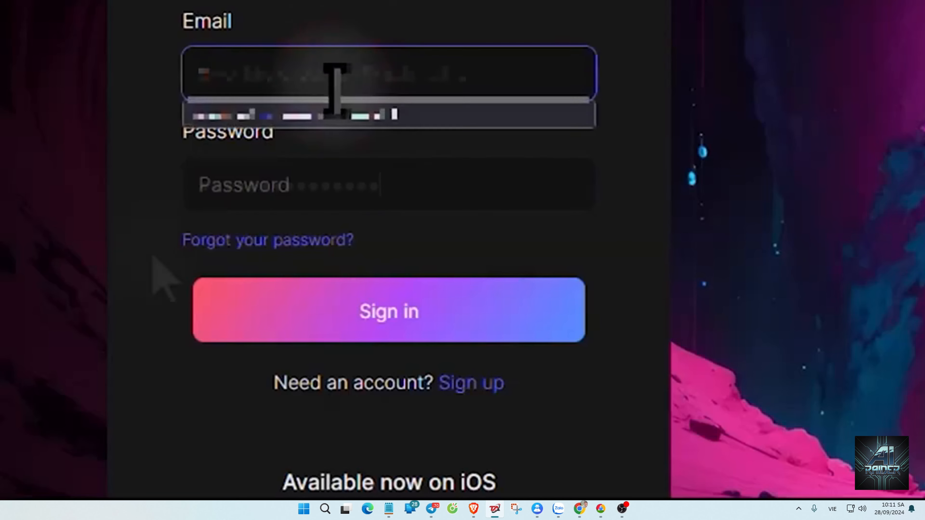
{"action": "left_click", "coordinate": [330, 108]}
{"action": "left_click", "coordinate": [331, 323]}
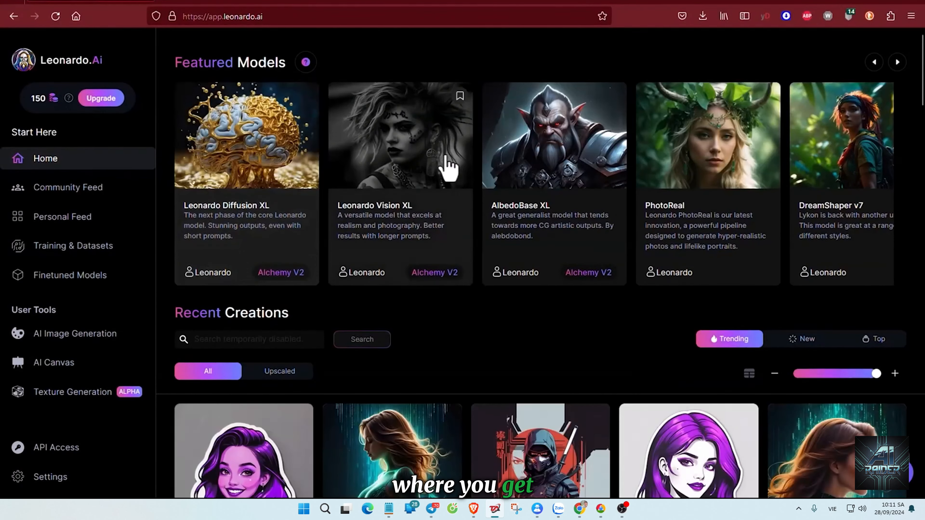
Browse the featured models and the recent creations on the home page.
{"action": "left_click", "coordinate": [897, 61]}
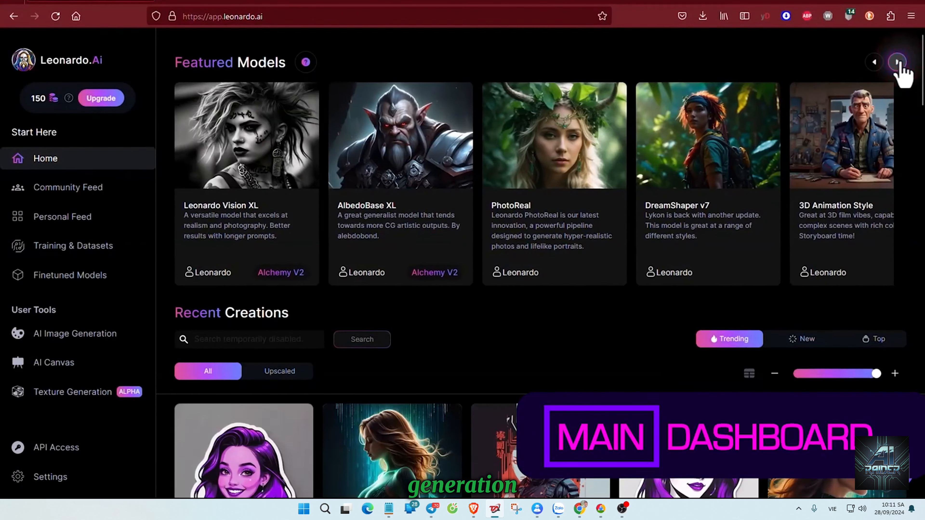
{"action": "left_click", "coordinate": [897, 62]}
{"action": "left_click", "coordinate": [897, 62]}
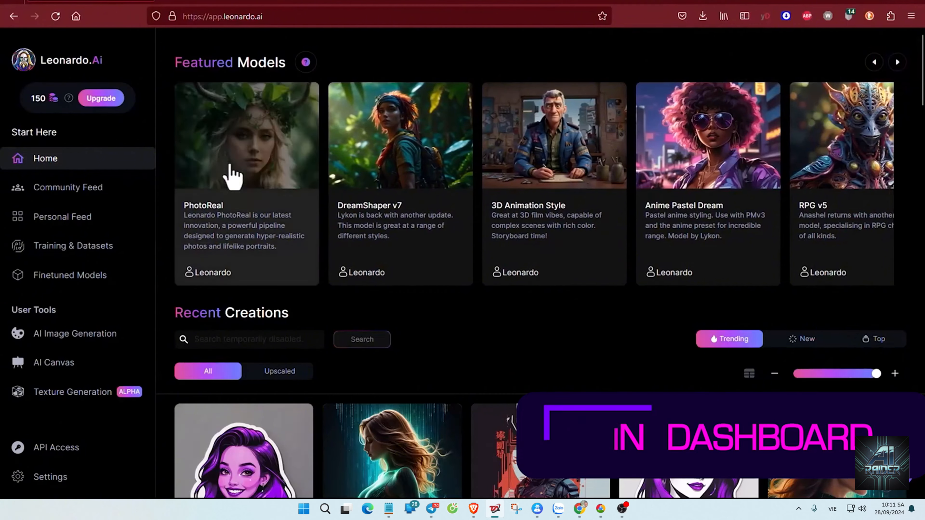
{"action": "scroll", "coordinate": [247, 186], "scroll_direction": "down", "scroll_amount": 6}
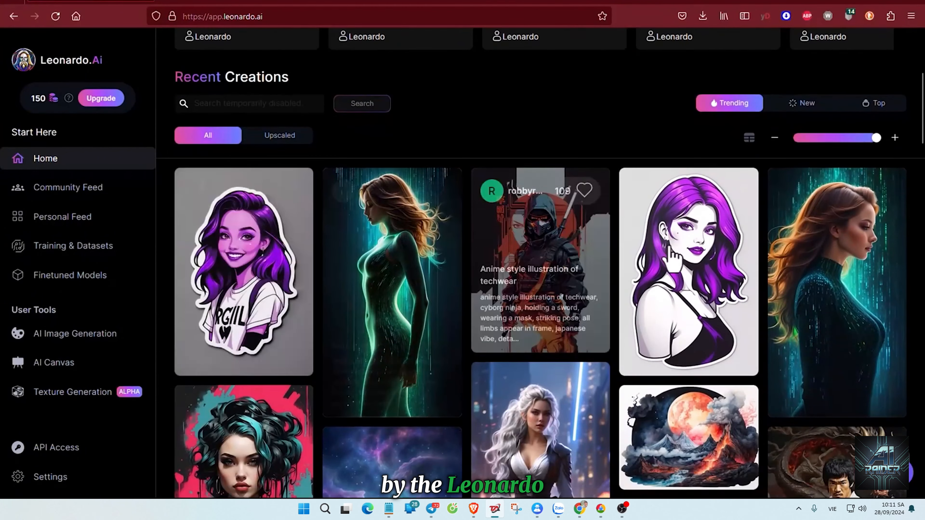
{"action": "scroll", "coordinate": [294, 258], "scroll_direction": "down", "scroll_amount": 1}
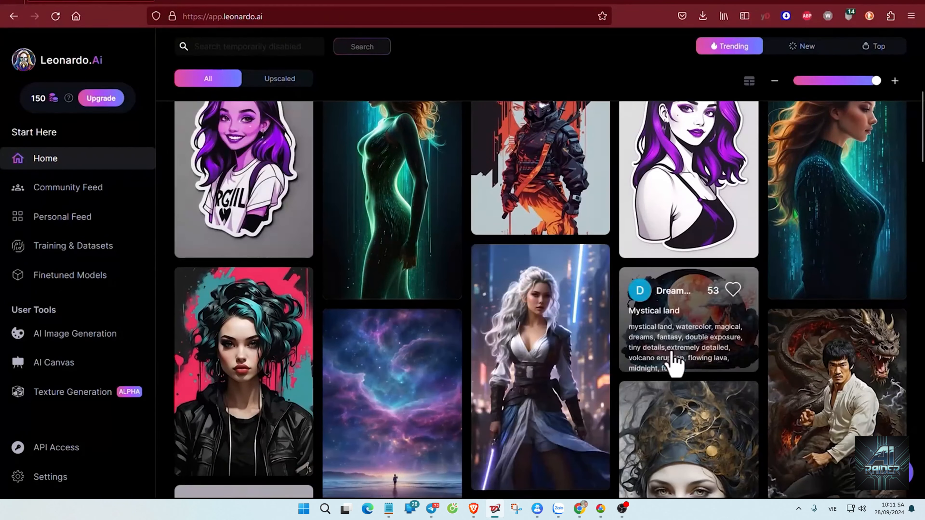
{"action": "scroll", "coordinate": [514, 138], "scroll_direction": "up", "scroll_amount": 1}
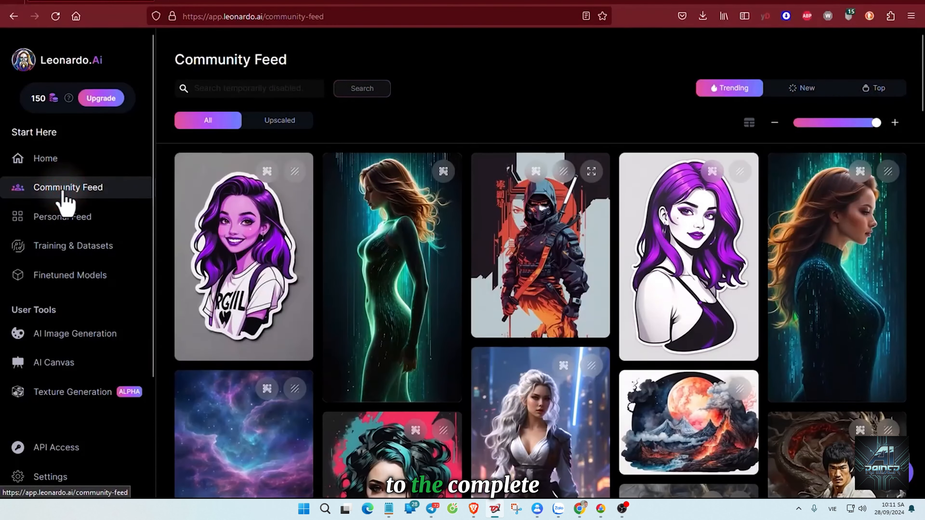
Browse the Community Feed, examine the running black panther image with its prompt details, and close it.
{"action": "scroll", "coordinate": [427, 258], "scroll_direction": "down", "scroll_amount": 4}
{"action": "scroll", "coordinate": [434, 259], "scroll_direction": "down", "scroll_amount": 5}
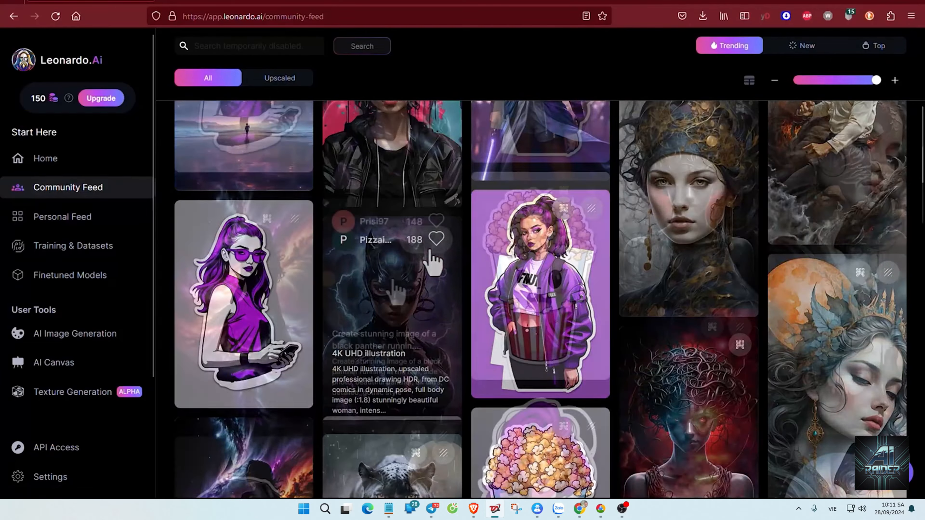
{"action": "left_click", "coordinate": [379, 268]}
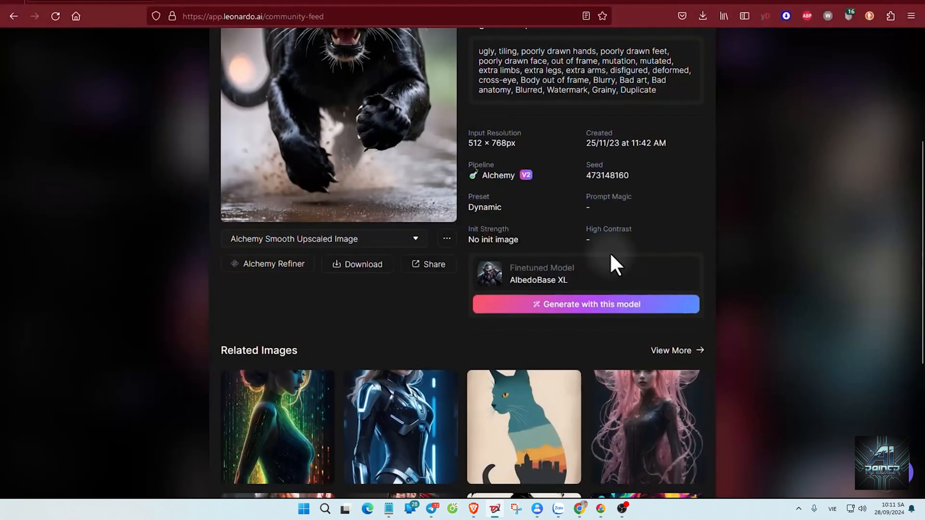
{"action": "scroll", "coordinate": [611, 262], "scroll_direction": "up", "scroll_amount": 5}
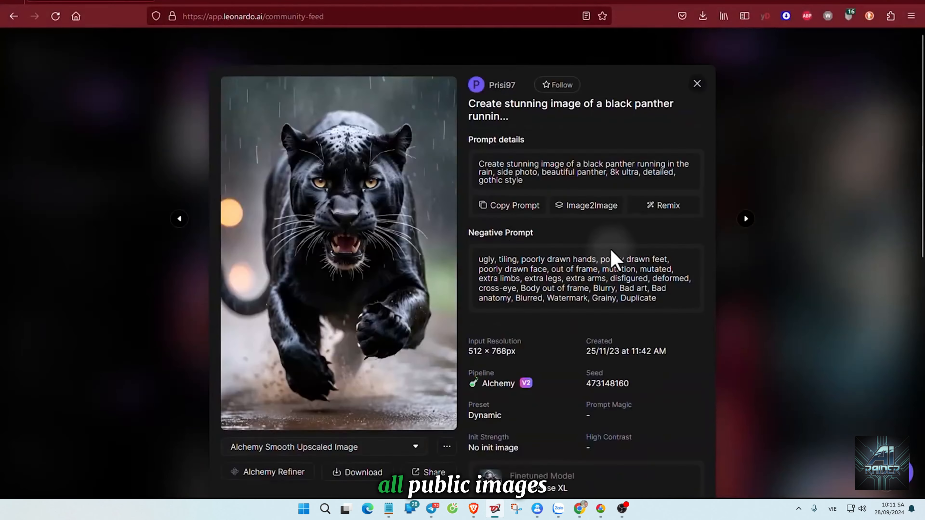
{"action": "left_click", "coordinate": [695, 84]}
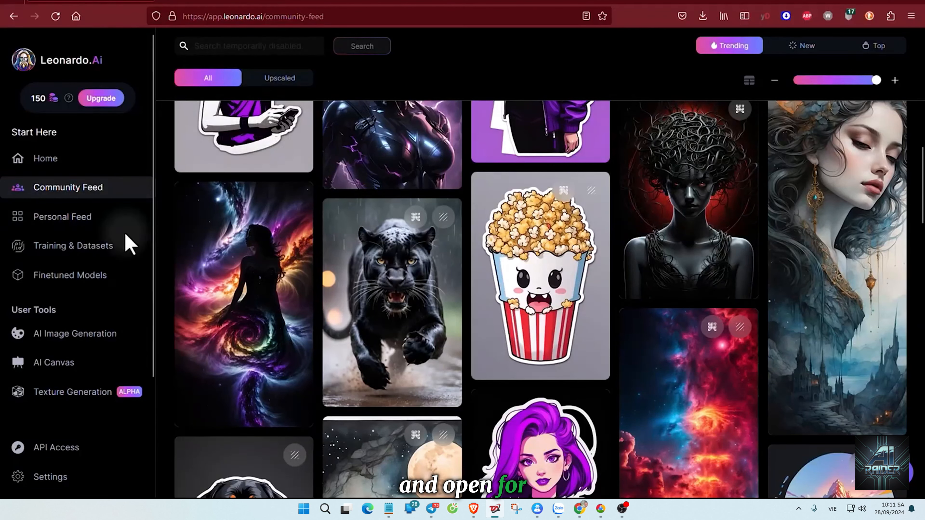
View the Personal Feed and browse the platform and community models under Finetuned Models.
{"action": "left_click", "coordinate": [93, 220]}
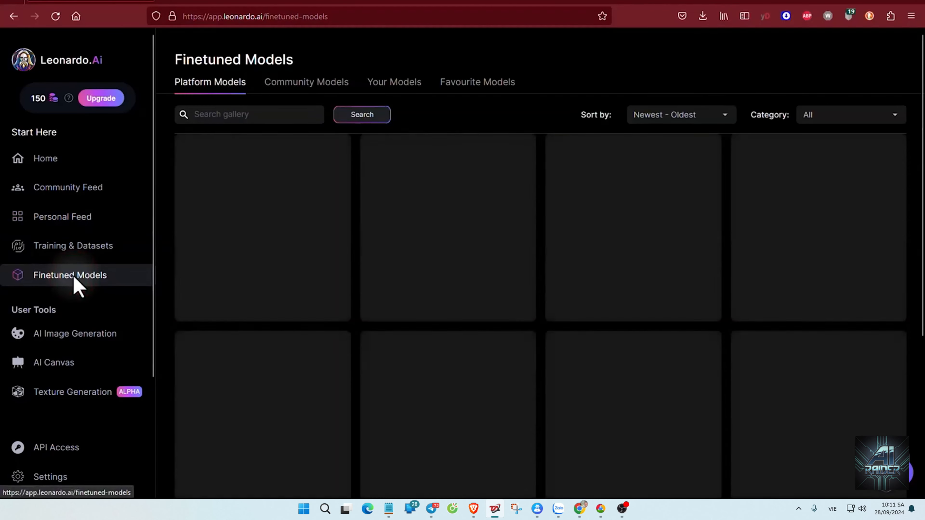
{"action": "scroll", "coordinate": [543, 152], "scroll_direction": "down", "scroll_amount": 2}
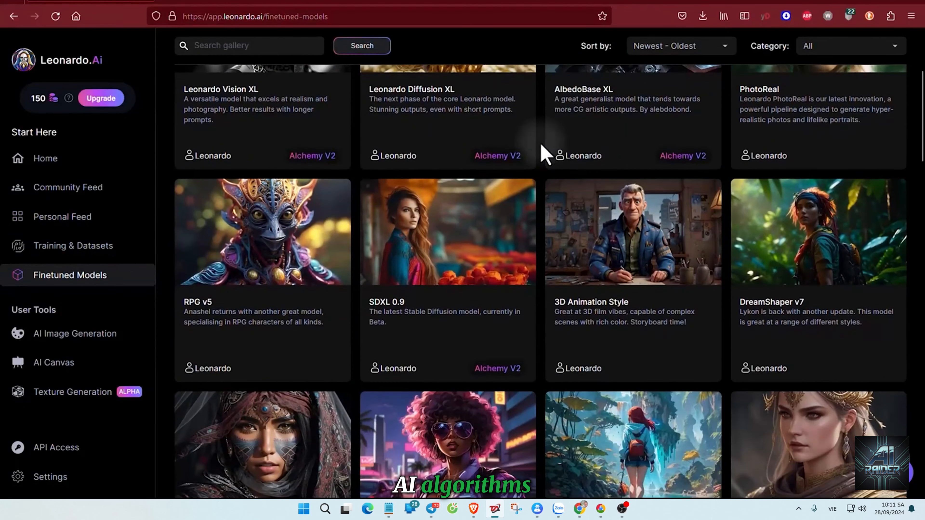
{"action": "scroll", "coordinate": [544, 152], "scroll_direction": "down", "scroll_amount": 10}
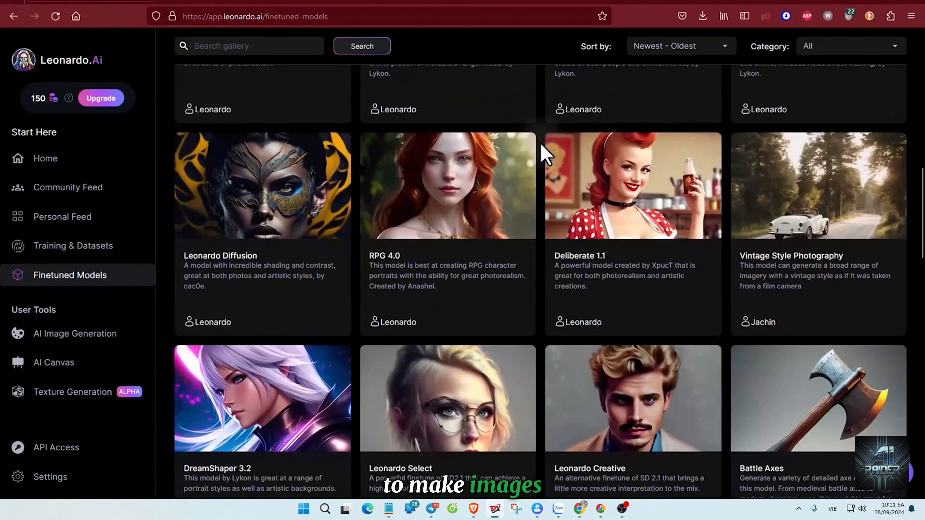
{"action": "scroll", "coordinate": [545, 153], "scroll_direction": "up", "scroll_amount": 12}
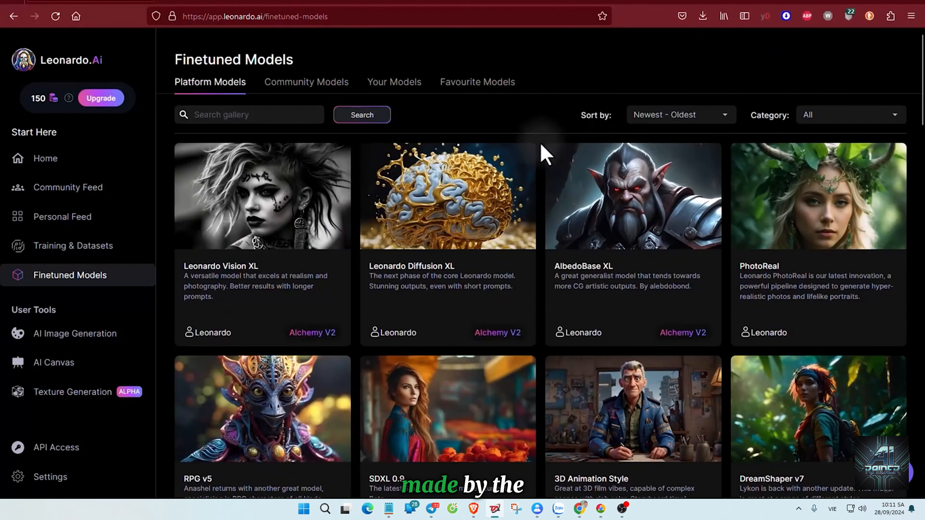
{"action": "left_click", "coordinate": [323, 90]}
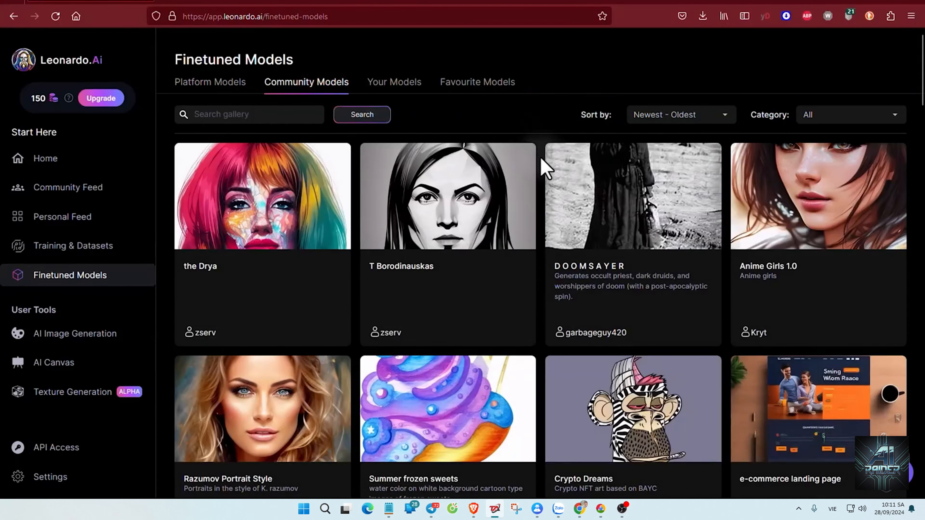
{"action": "scroll", "coordinate": [545, 167], "scroll_direction": "down", "scroll_amount": 3}
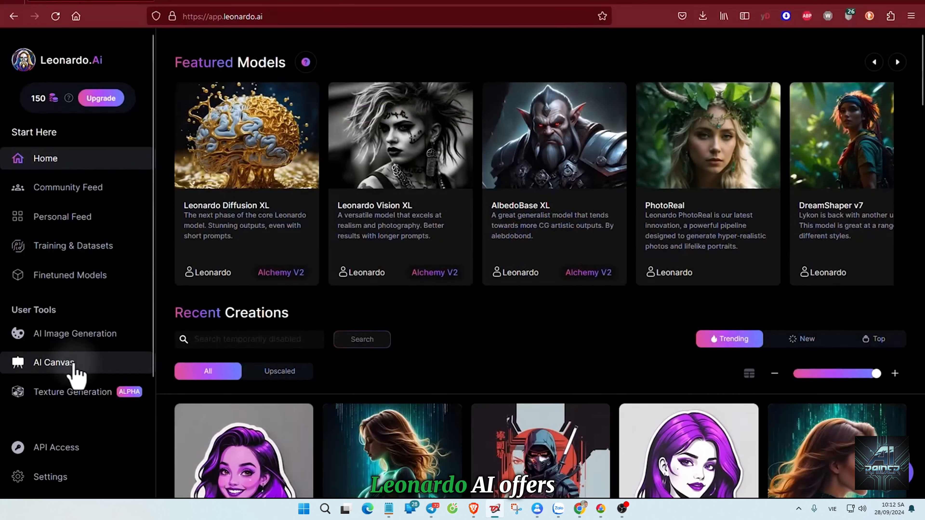
Look through the user tools on the home page and open 3D Texture Generation.
{"action": "scroll", "coordinate": [74, 369], "scroll_direction": "down", "scroll_amount": 2}
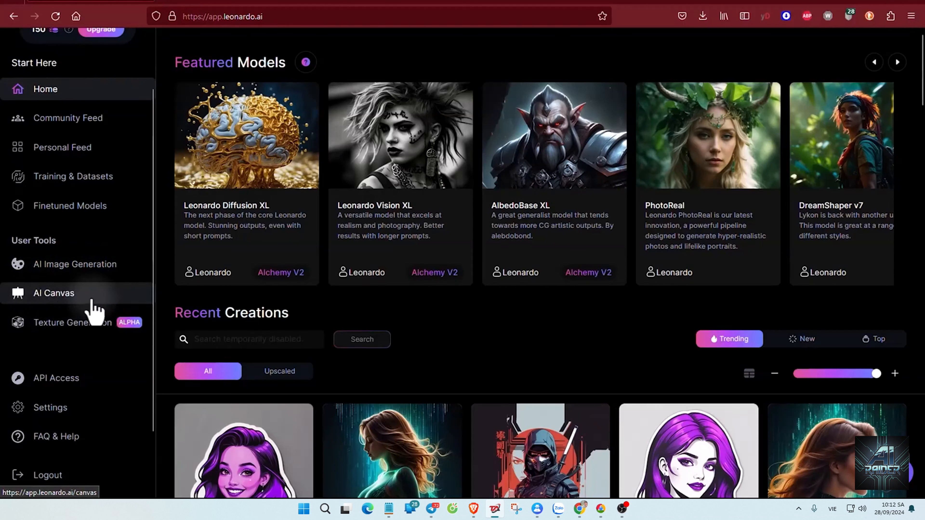
{"action": "left_click", "coordinate": [88, 324]}
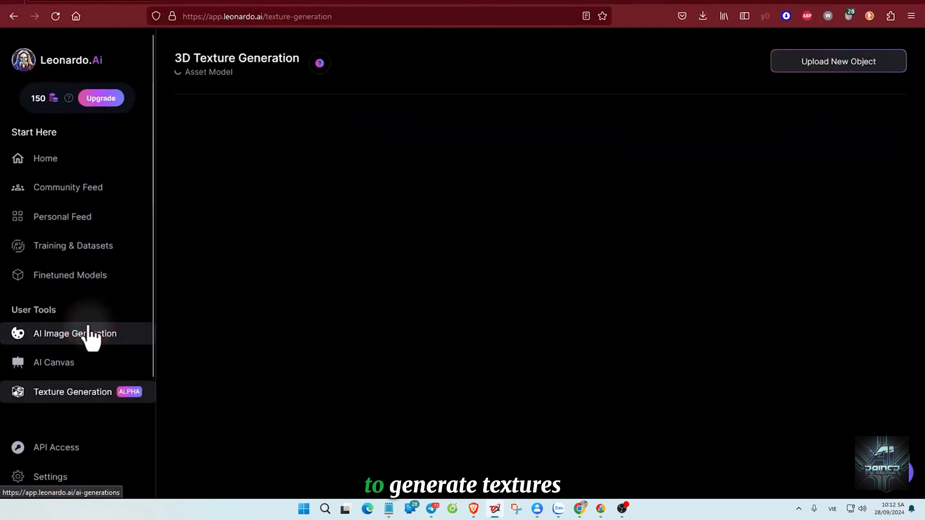
{"action": "left_click", "coordinate": [506, 411]}
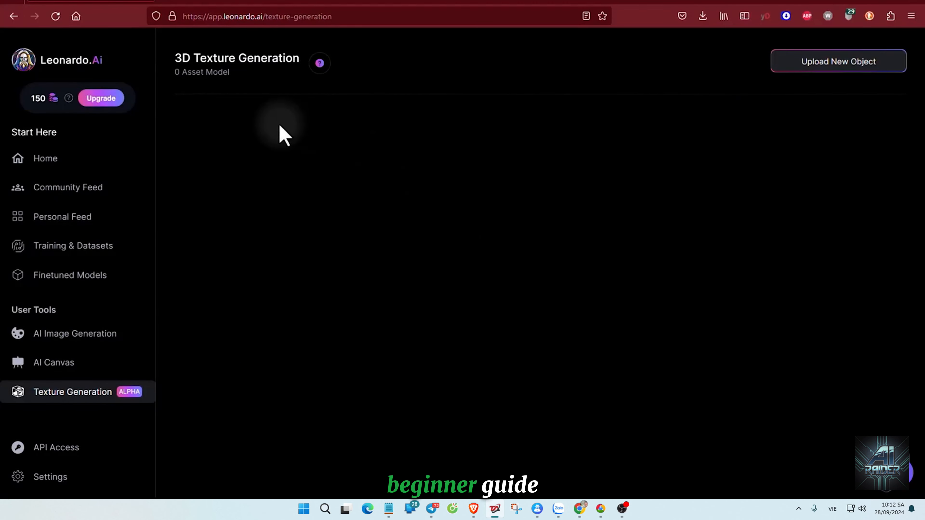
Generate 3 images in AI Image Generation from the prompt "A beautiful blonde princess exits from a castle over a river".
{"action": "left_click", "coordinate": [98, 336]}
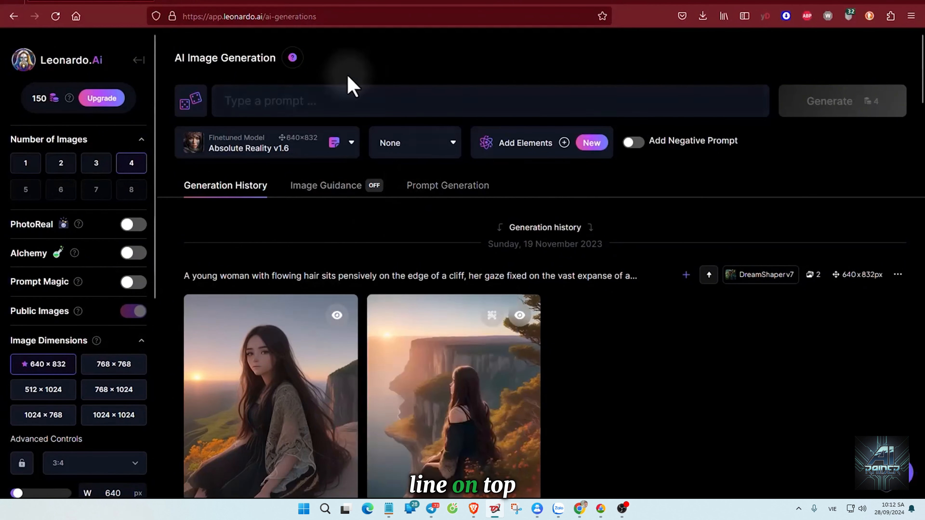
{"action": "left_click", "coordinate": [249, 99]}
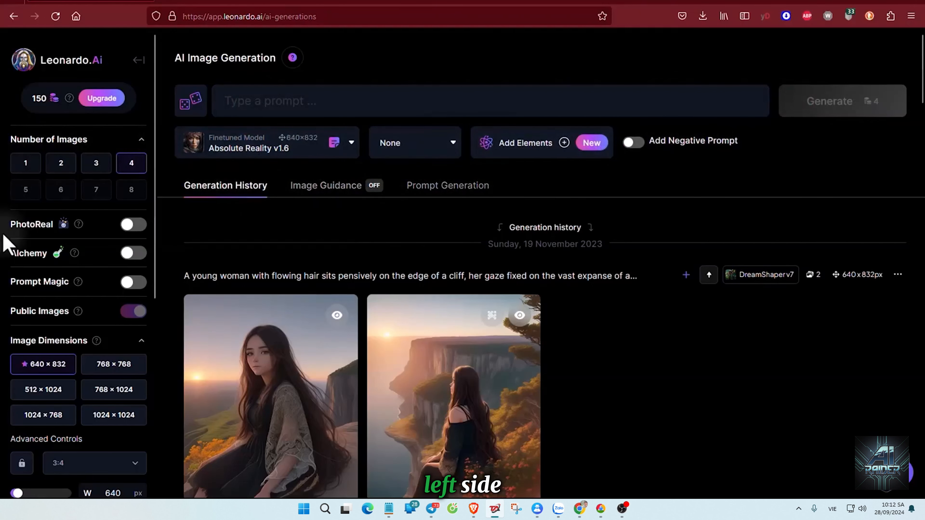
{"action": "left_click", "coordinate": [96, 163]}
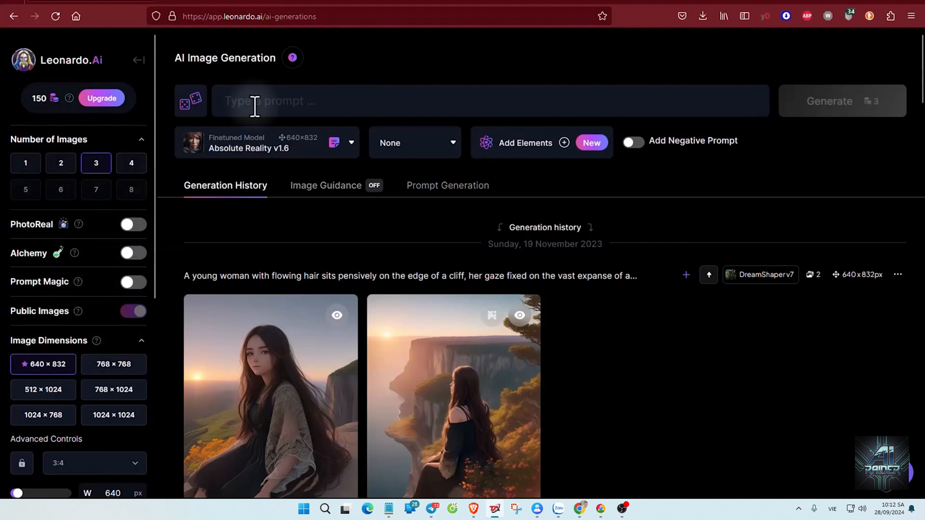
{"action": "left_click", "coordinate": [272, 101]}
{"action": "type", "text": "A"}
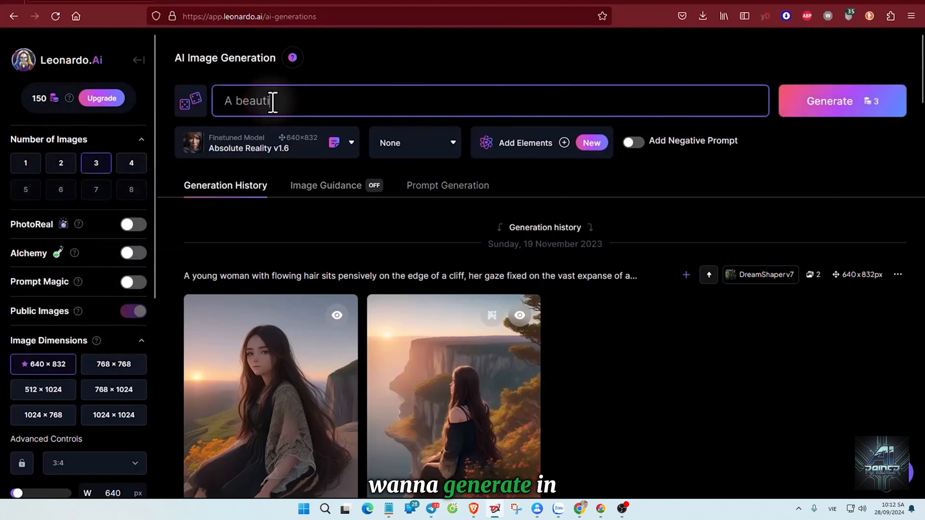
{"action": "left_click", "coordinate": [854, 107]}
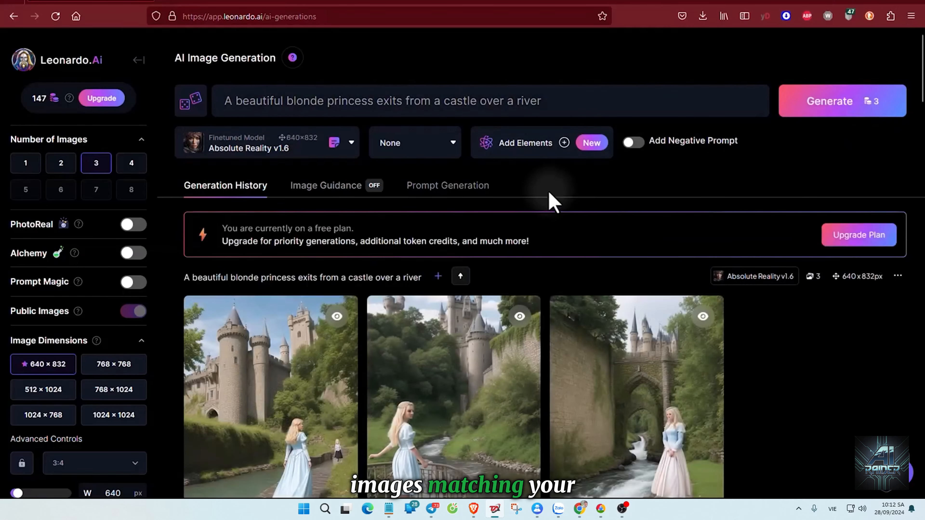
{"action": "scroll", "coordinate": [568, 196], "scroll_direction": "down", "scroll_amount": 5}
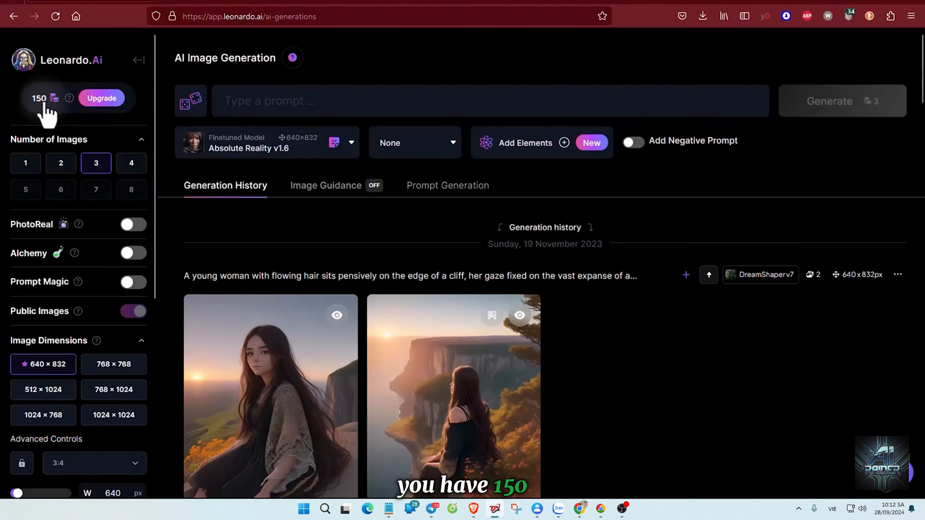
{"action": "mouse_move", "coordinate": [69, 99]}
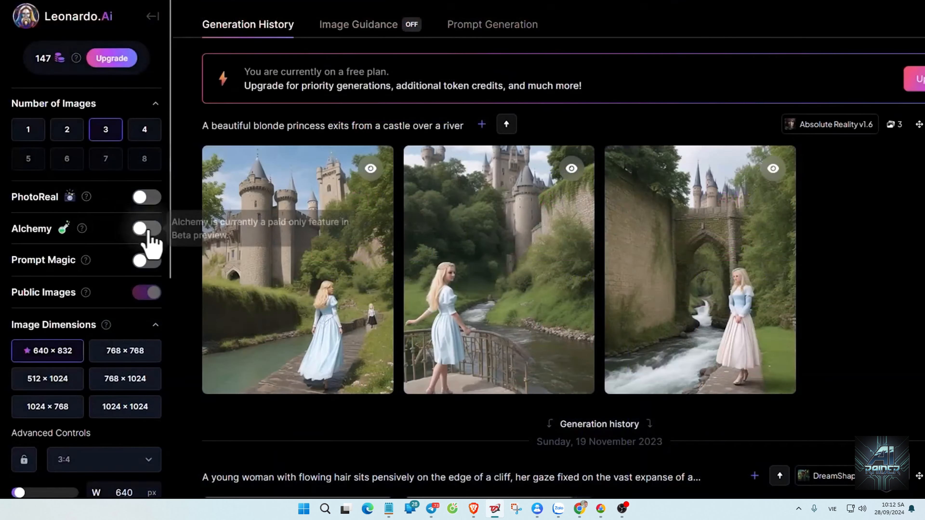
Try to enable the Alchemy and PhotoReal options and review the Alchemy upgrade offer.
{"action": "left_click", "coordinate": [148, 229]}
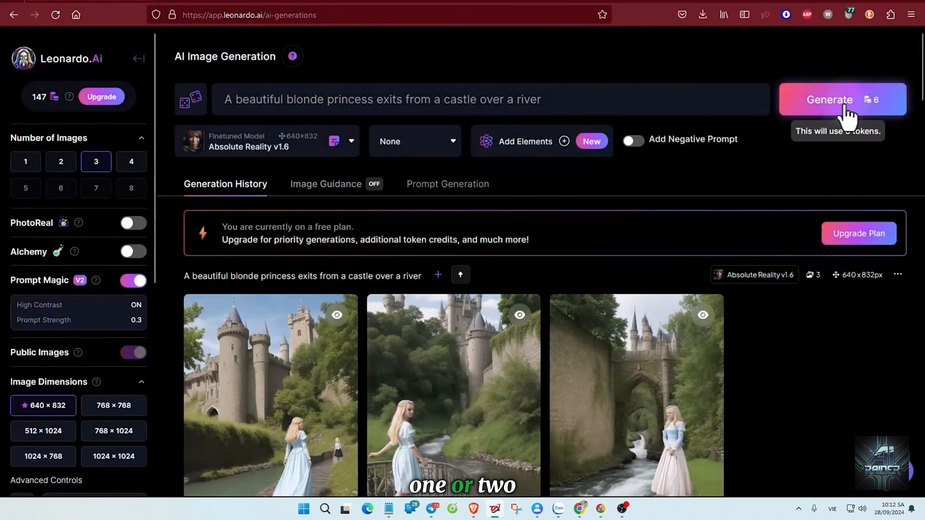
{"action": "left_click", "coordinate": [845, 106]}
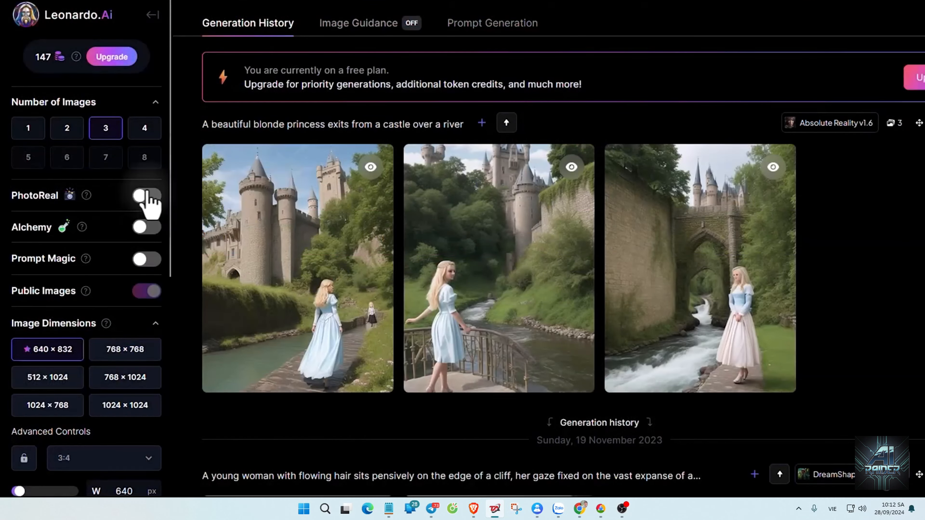
{"action": "left_click", "coordinate": [144, 197]}
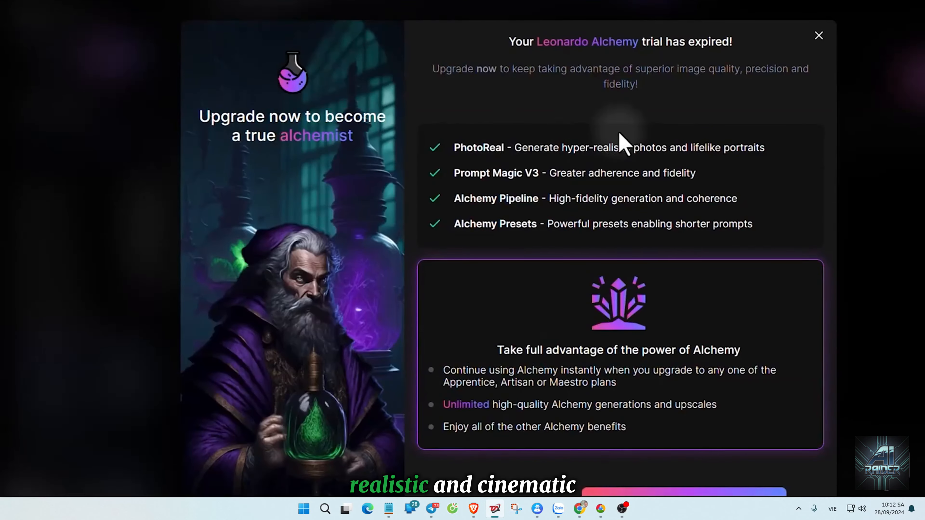
{"action": "scroll", "coordinate": [661, 203], "scroll_direction": "down", "scroll_amount": 2}
{"action": "scroll", "coordinate": [660, 204], "scroll_direction": "up", "scroll_amount": 2}
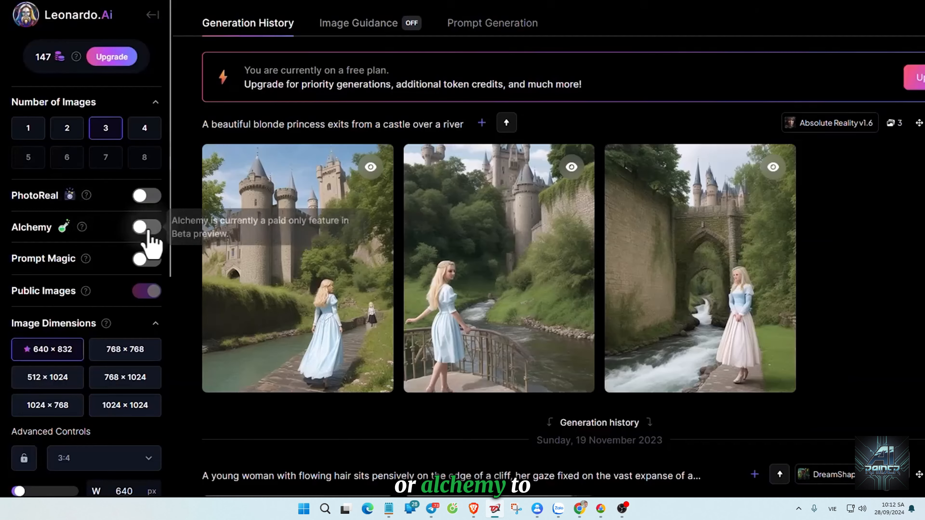
{"action": "left_click", "coordinate": [147, 230]}
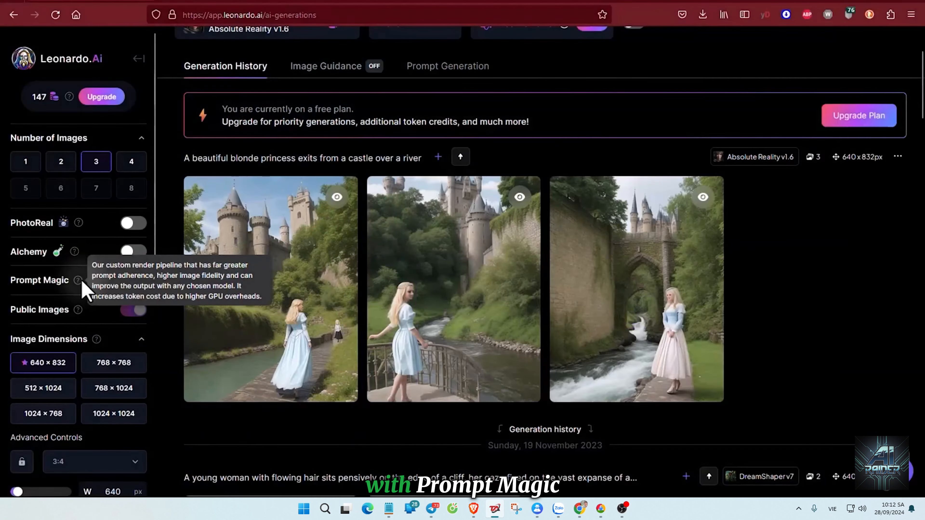
Enable Prompt Magic and generate another set of 3 images from the same princess prompt.
{"action": "left_click", "coordinate": [133, 281]}
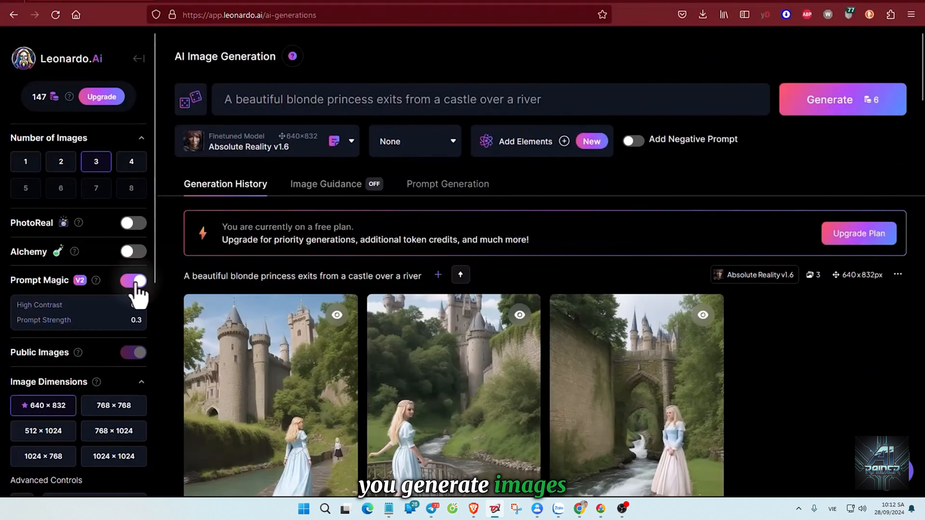
{"action": "left_click", "coordinate": [844, 110]}
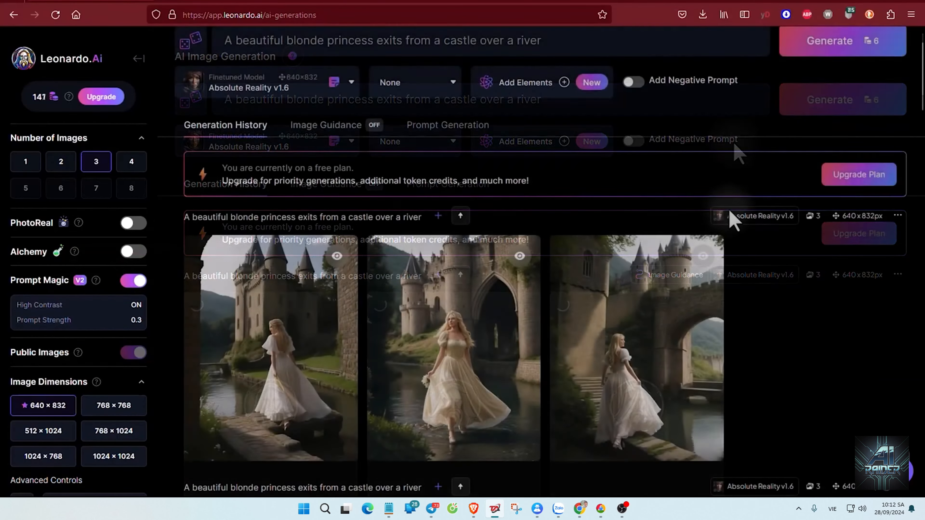
Look over the newly generated Prompt Magic images and check the information on the Public Images option.
{"action": "scroll", "coordinate": [734, 153], "scroll_direction": "down", "scroll_amount": 2}
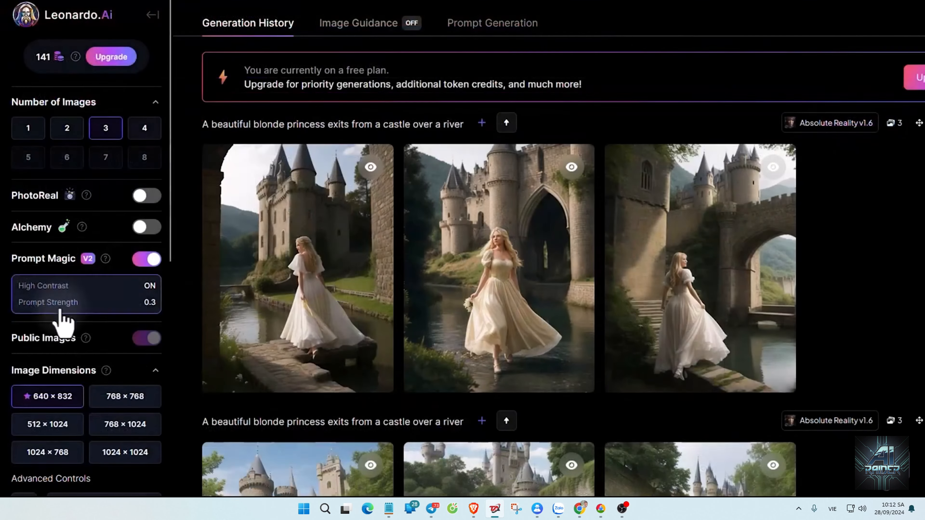
{"action": "scroll", "coordinate": [56, 336], "scroll_direction": "down", "scroll_amount": 2}
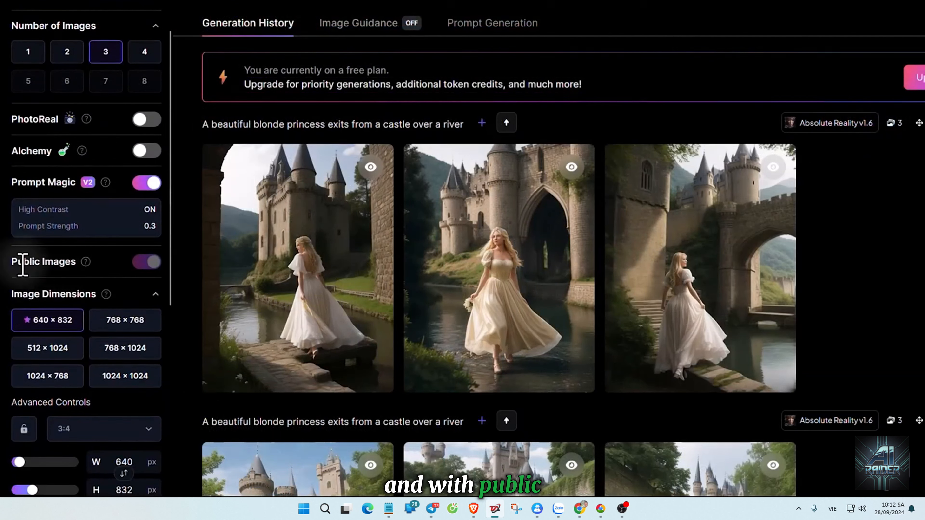
{"action": "mouse_move", "coordinate": [140, 260]}
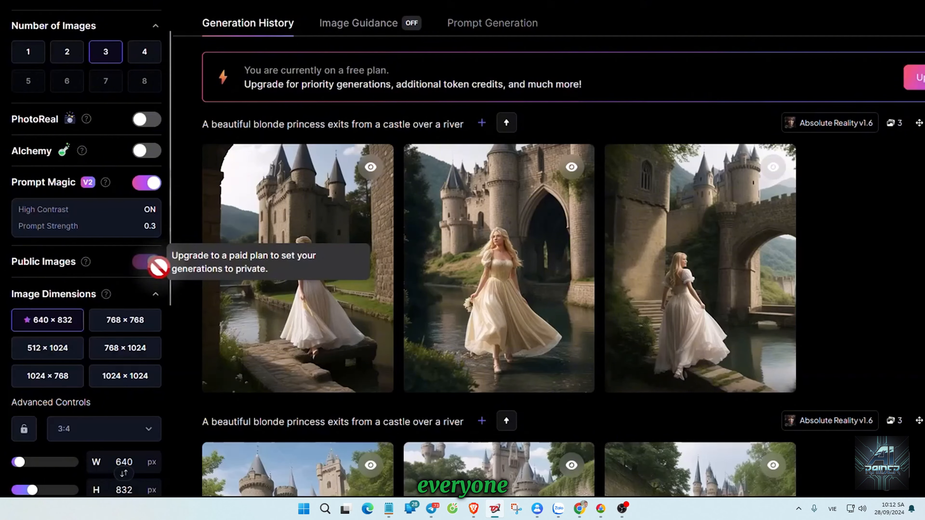
{"action": "scroll", "coordinate": [243, 279], "scroll_direction": "down", "scroll_amount": 5}
{"action": "scroll", "coordinate": [243, 279], "scroll_direction": "up", "scroll_amount": 5}
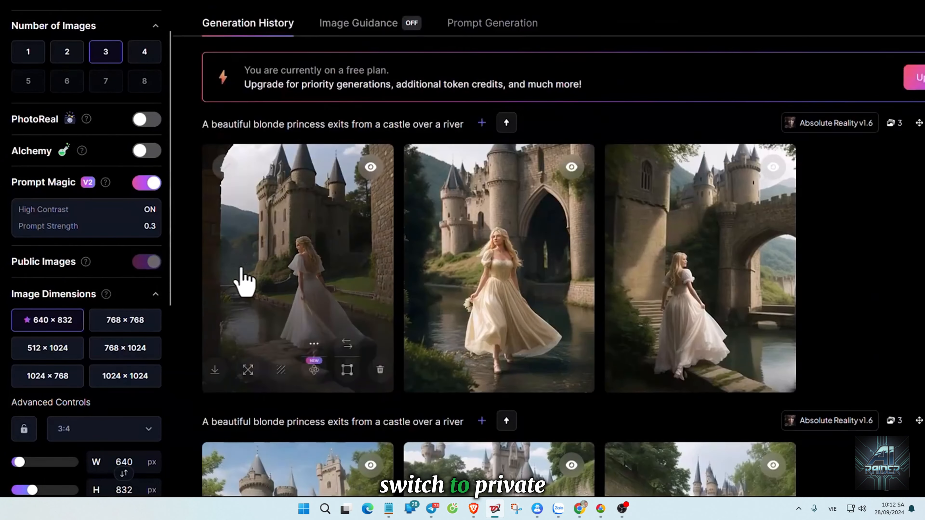
{"action": "mouse_move", "coordinate": [84, 265]}
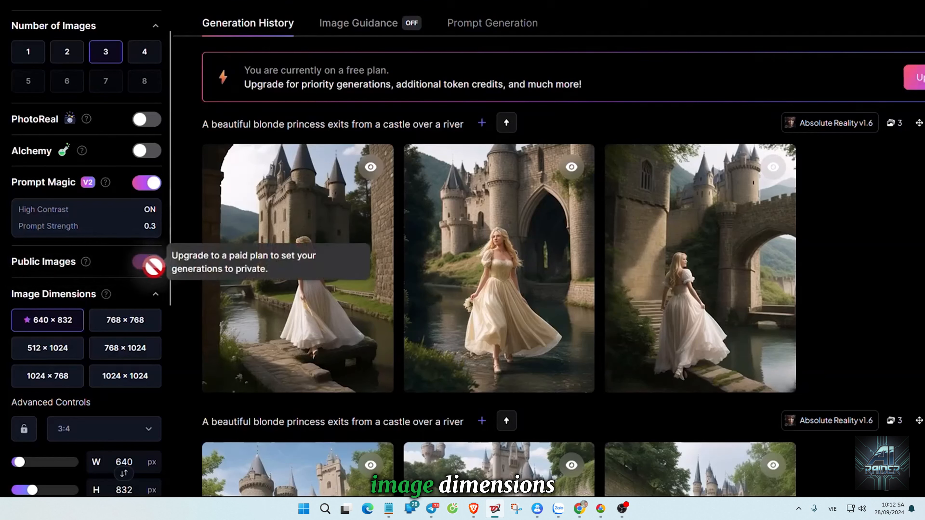
Try the 768 × 768, 512 × 1024 and 768 × 1024 image dimensions, check the resolution note, and restore 640 × 832.
{"action": "scroll", "coordinate": [128, 180], "scroll_direction": "down", "scroll_amount": 4}
{"action": "left_click", "coordinate": [125, 170]}
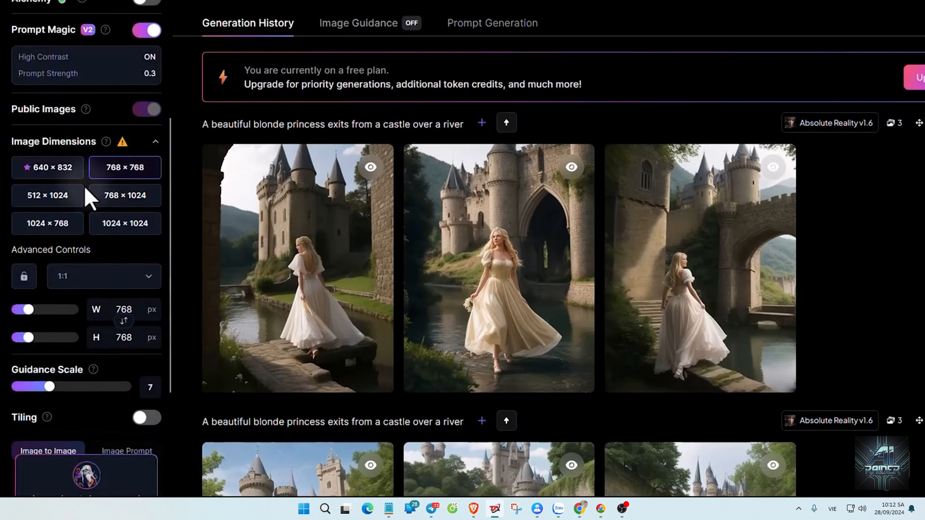
{"action": "left_click", "coordinate": [72, 197]}
{"action": "left_click", "coordinate": [136, 198]}
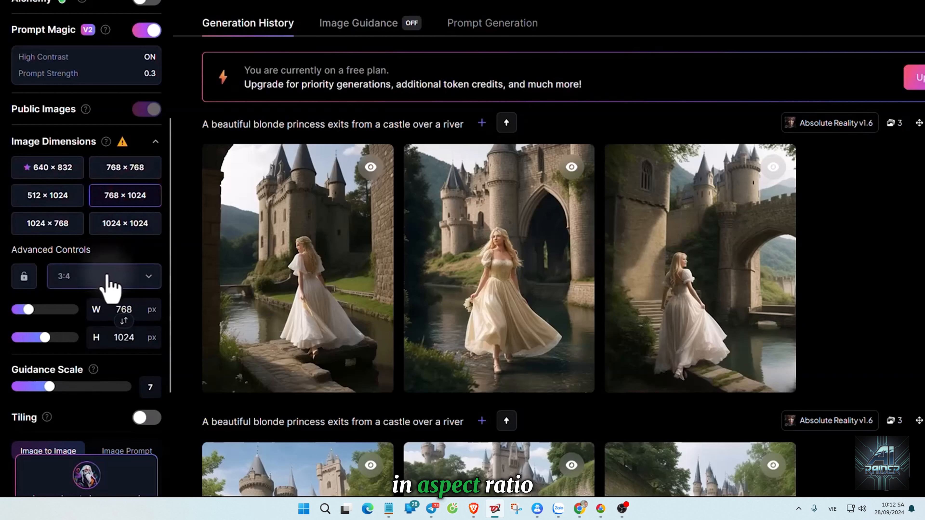
{"action": "left_click", "coordinate": [103, 280]}
{"action": "left_click", "coordinate": [136, 276]}
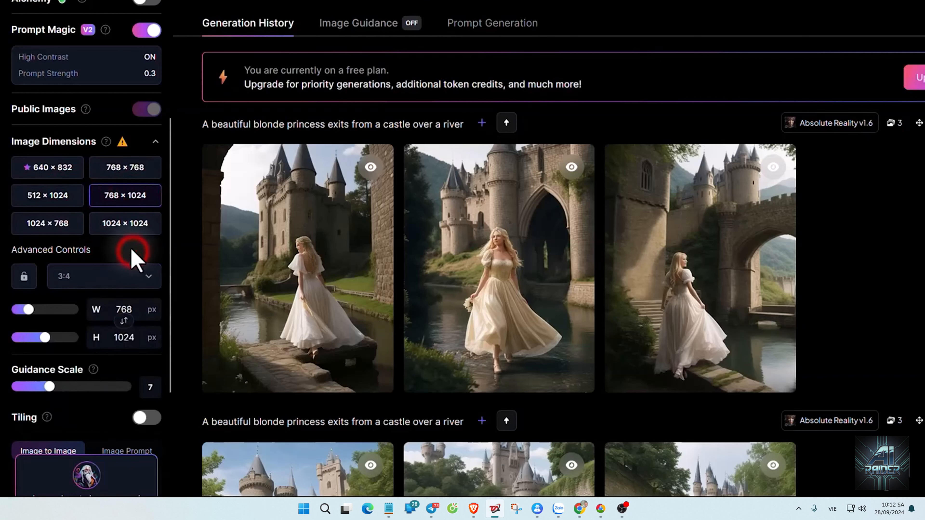
{"action": "mouse_move", "coordinate": [123, 145]}
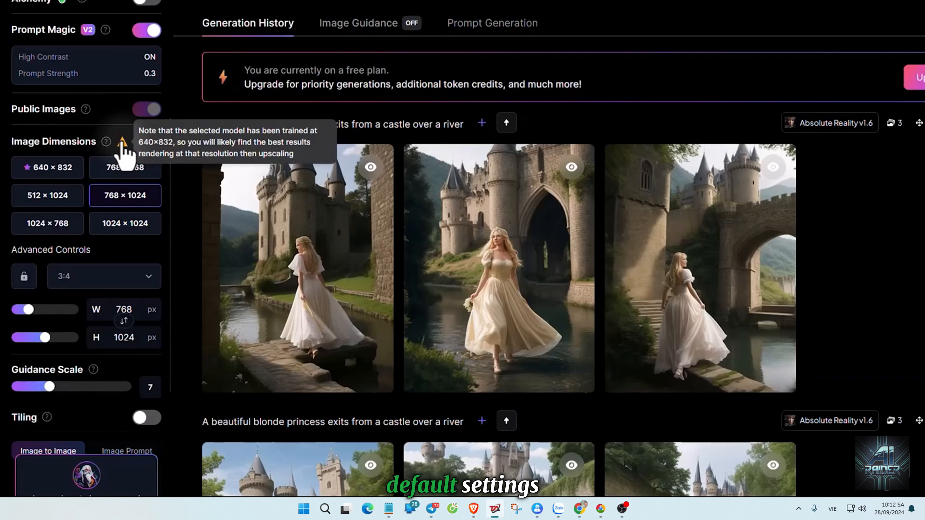
{"action": "left_click", "coordinate": [55, 170]}
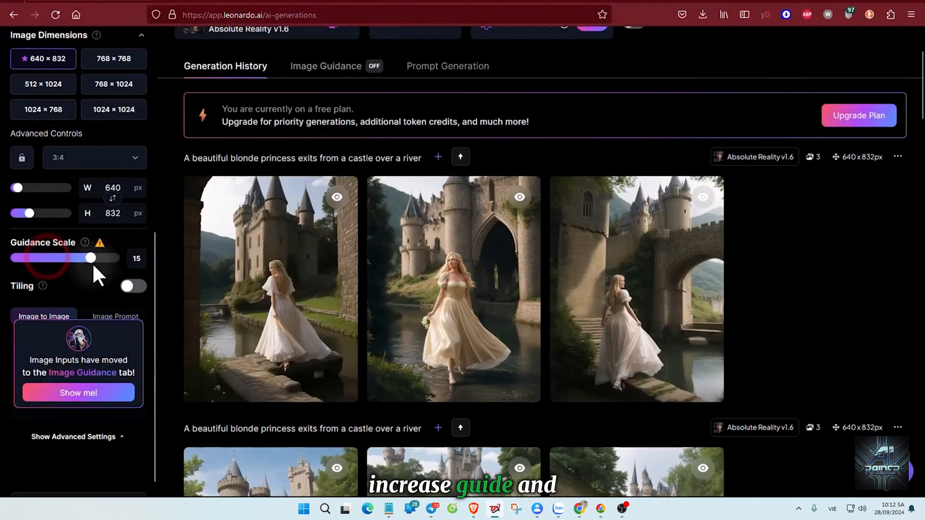
Set the Guidance Scale to 9 and generate another 3 images from the castle princess prompt.
{"action": "left_click_drag", "start_coordinate": [99, 266], "coordinate": [83, 253]}
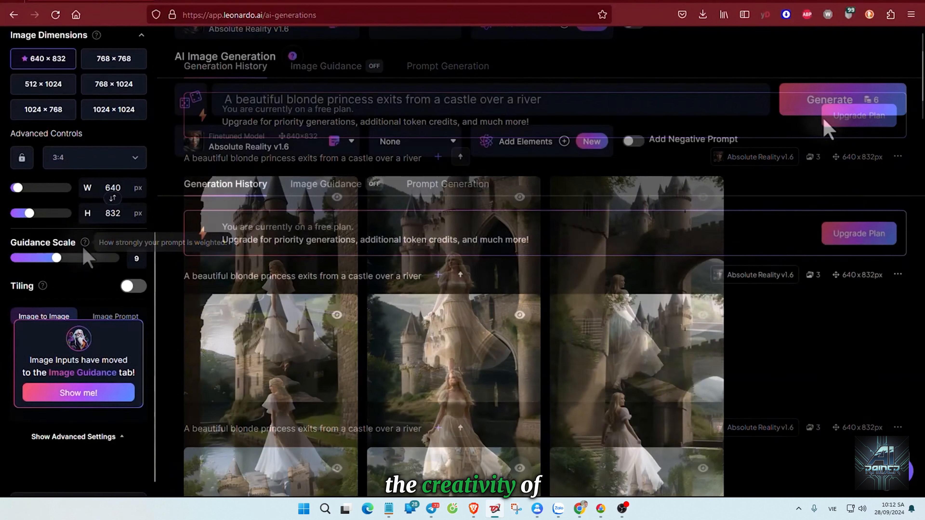
{"action": "left_click", "coordinate": [829, 99]}
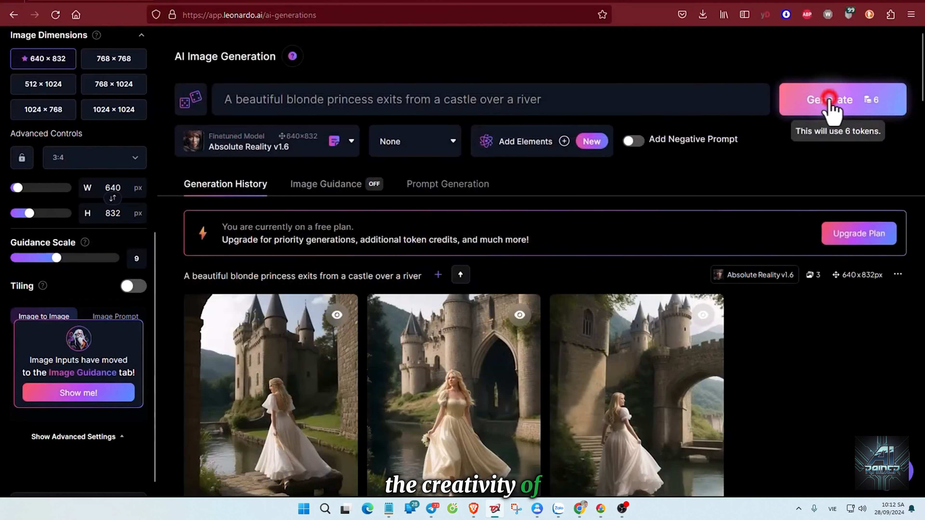
{"action": "scroll", "coordinate": [572, 142], "scroll_direction": "down", "scroll_amount": 2}
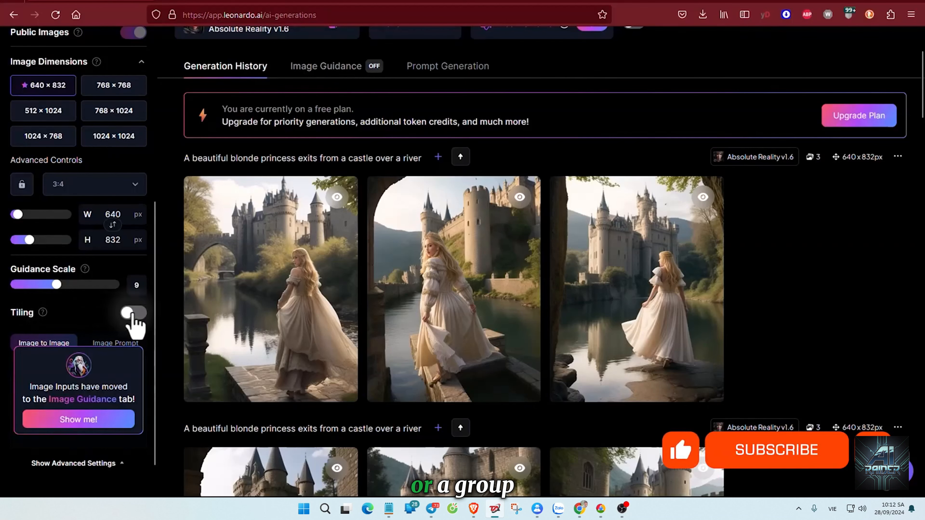
Enable Tiling and generate 3 images from the same castle princess prompt.
{"action": "left_click", "coordinate": [132, 315]}
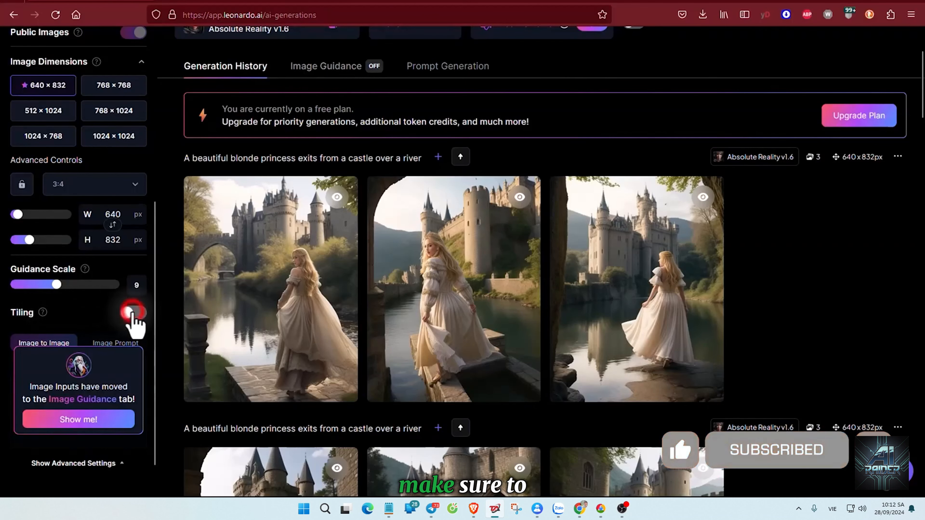
{"action": "scroll", "coordinate": [372, 295], "scroll_direction": "up", "scroll_amount": 3}
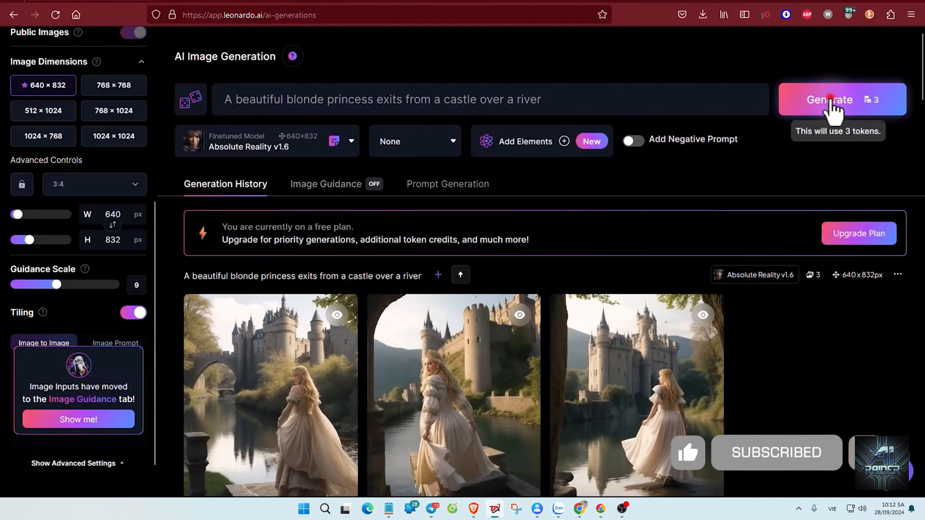
{"action": "left_click", "coordinate": [826, 103]}
{"action": "scroll", "coordinate": [780, 241], "scroll_direction": "down", "scroll_amount": 3}
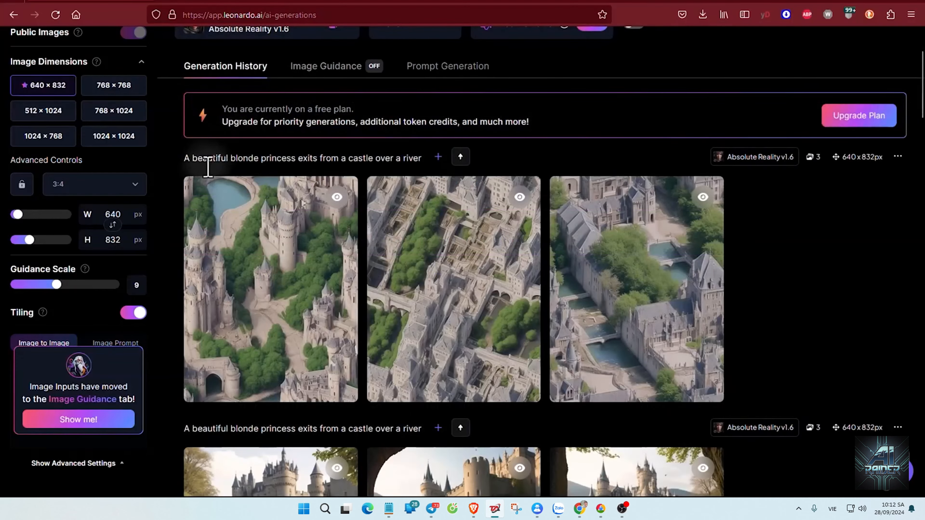
Begin a new image prompt with "A beautiful blonde princess walks besides a river with a fantasy kingdom".
{"action": "scroll", "coordinate": [647, 284], "scroll_direction": "up", "scroll_amount": 3}
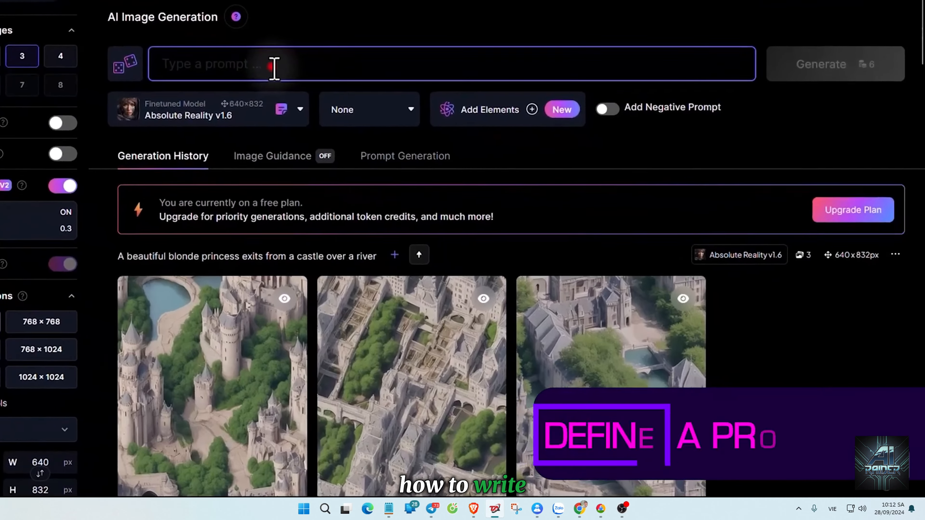
{"action": "left_click", "coordinate": [329, 103]}
{"action": "type", "text": "A"}
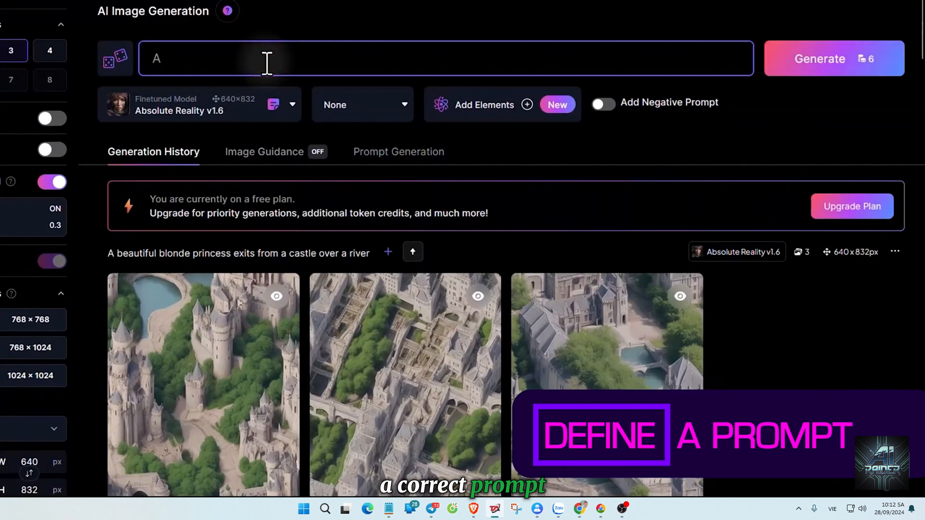
{"action": "type", "text": " beautiful"}
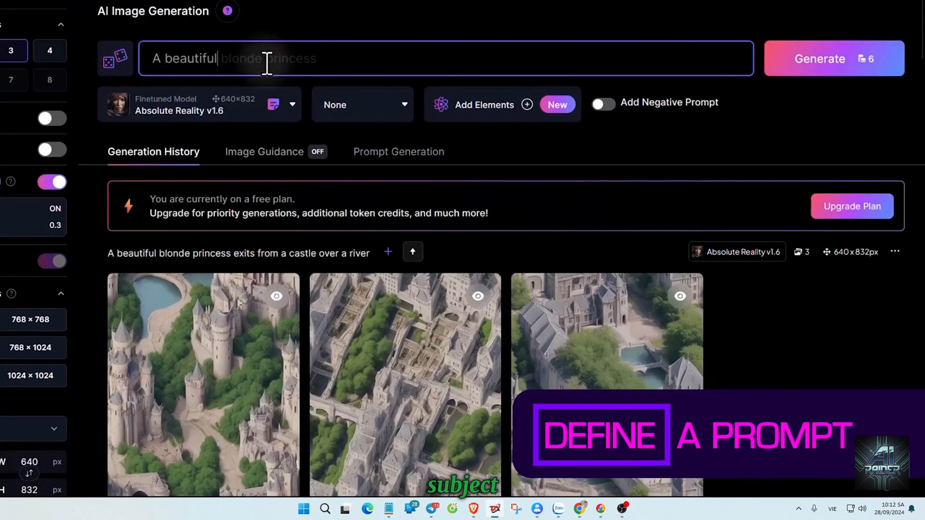
{"action": "type", "text": " blonde princess walks besides a river"}
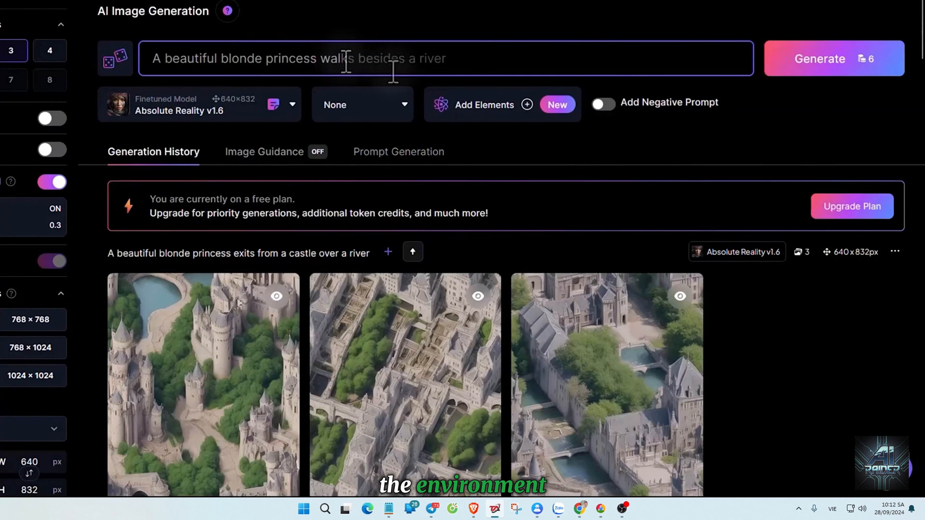
{"action": "key", "text": "Tab"}
{"action": "type", "text": "with"}
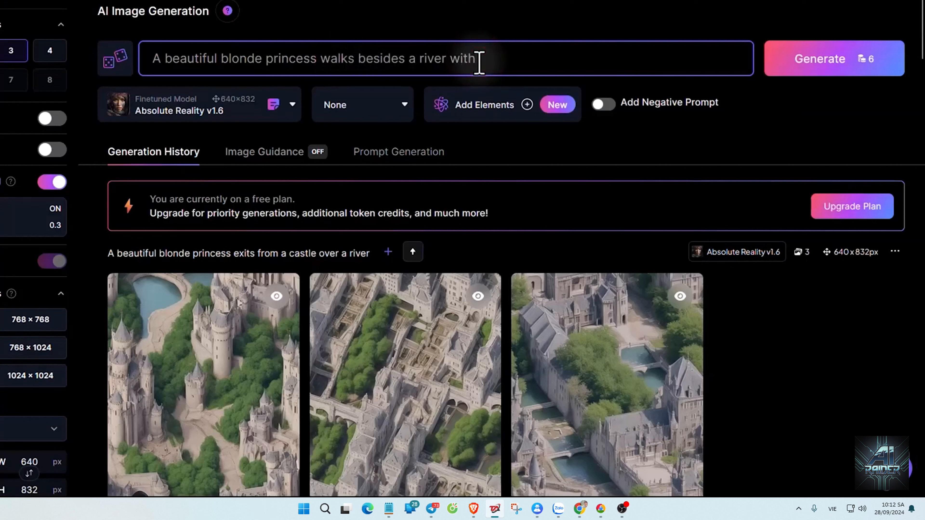
{"action": "type", "text": " a fantasy kingdom"}
{"action": "left_click", "coordinate": [624, 67]}
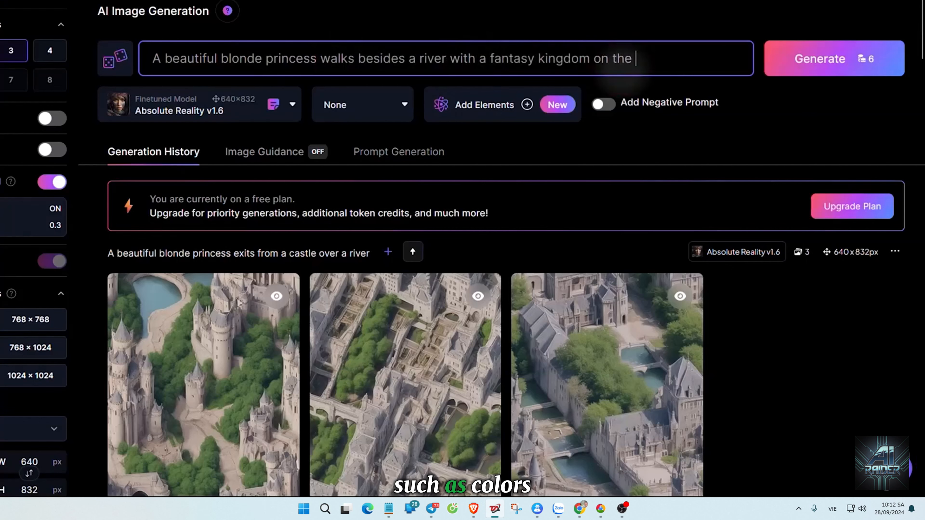
Complete the prompt with "on the background on a sunny Spring day. The princess is similing, happy and staring at the beauty of the landscape.".
{"action": "type", "text": "on the background "}
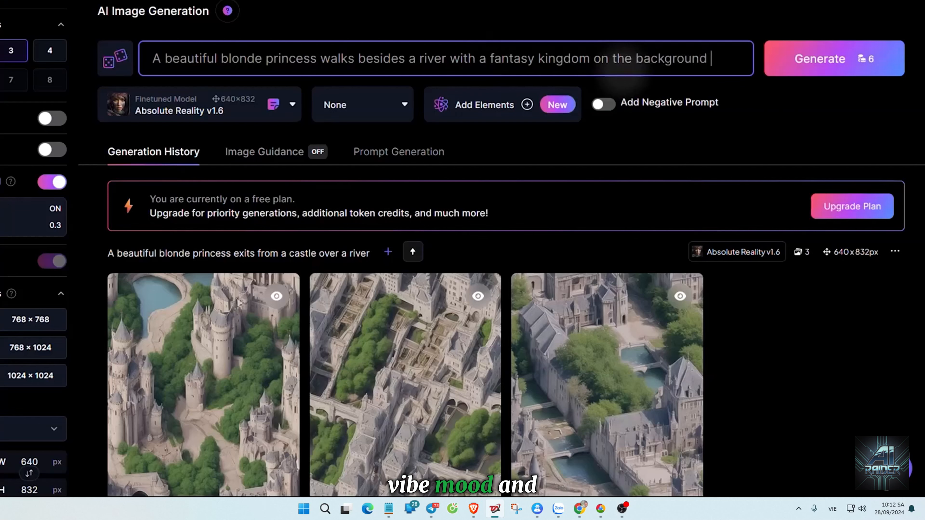
{"action": "type", "text": "on a sunn"}
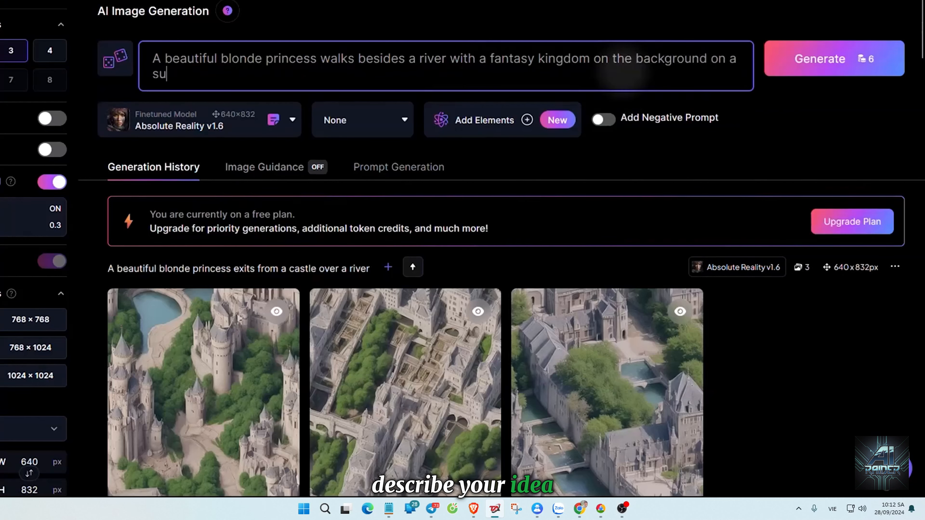
{"action": "type", "text": "y Sp"}
{"action": "key", "text": "Tab"}
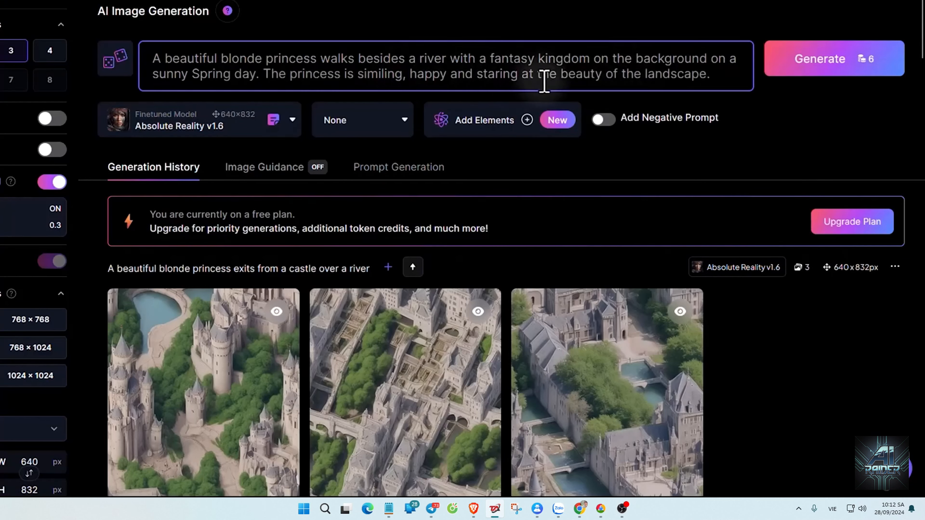
Add the negative prompt "No tiling, blurriness, six fingers, multiple princesses, poorly detailed castle, poorly detailed faces" and generate 3 images.
{"action": "left_click", "coordinate": [603, 120]}
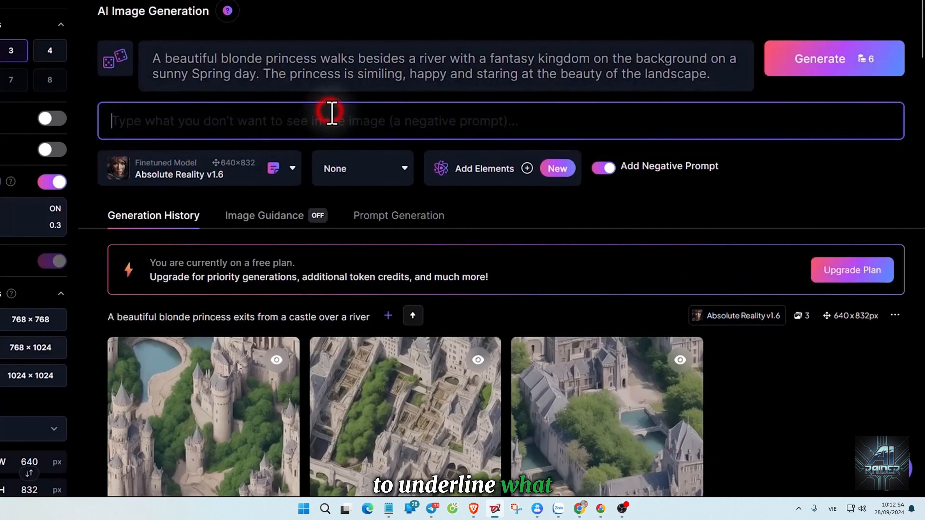
{"action": "type", "text": "No til"}
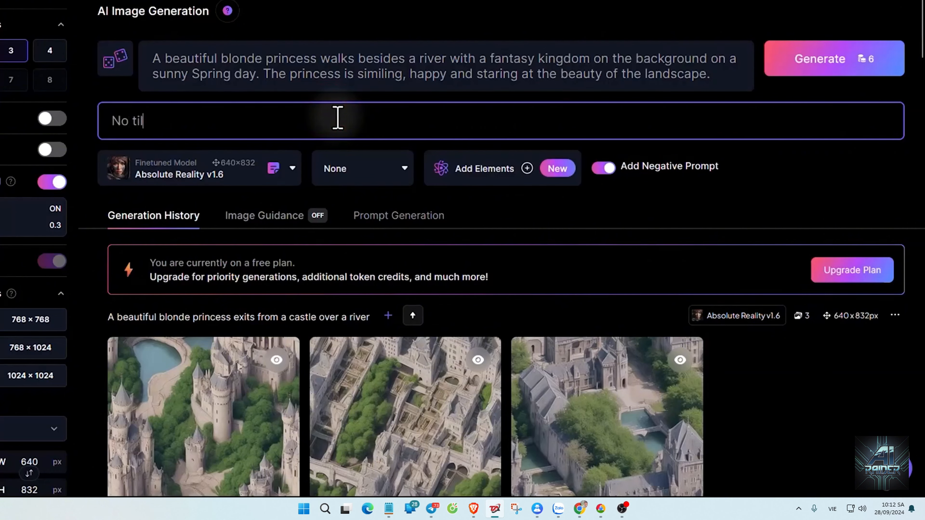
{"action": "type", "text": "ing, blurriness, six fingers, multiple princesses, poorly detailed castle, poorly detailed faces"}
{"action": "left_click", "coordinate": [835, 63]}
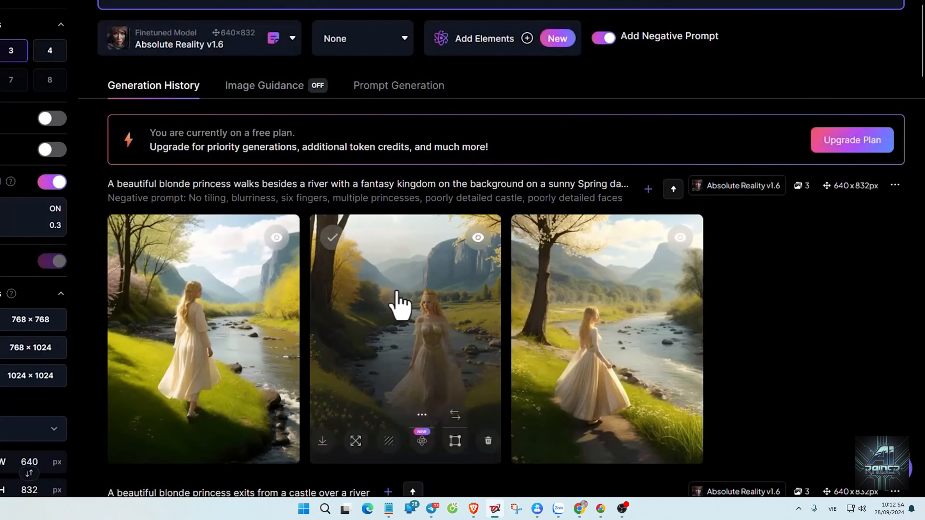
{"action": "left_click", "coordinate": [392, 306]}
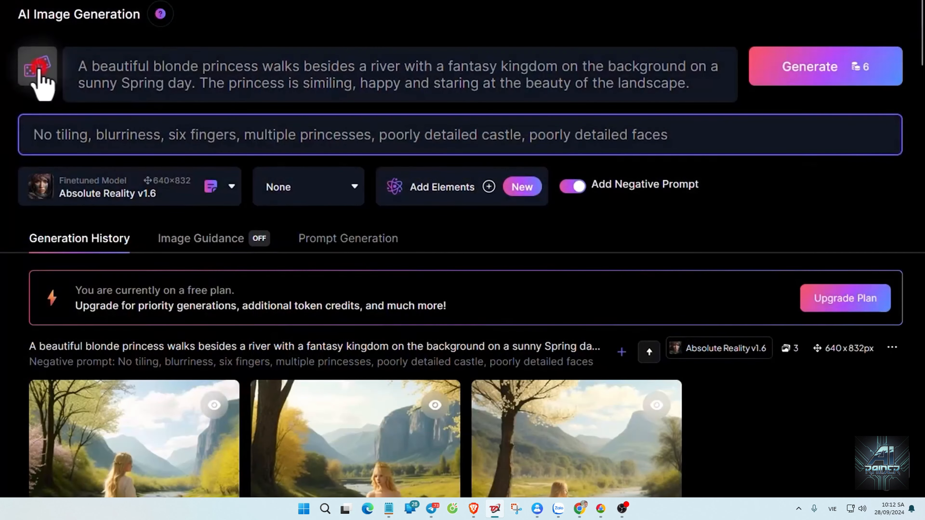
Rewrite the riverside princess prompt with the Improve Prompt feature and highlight part of its text.
{"action": "left_click", "coordinate": [39, 71]}
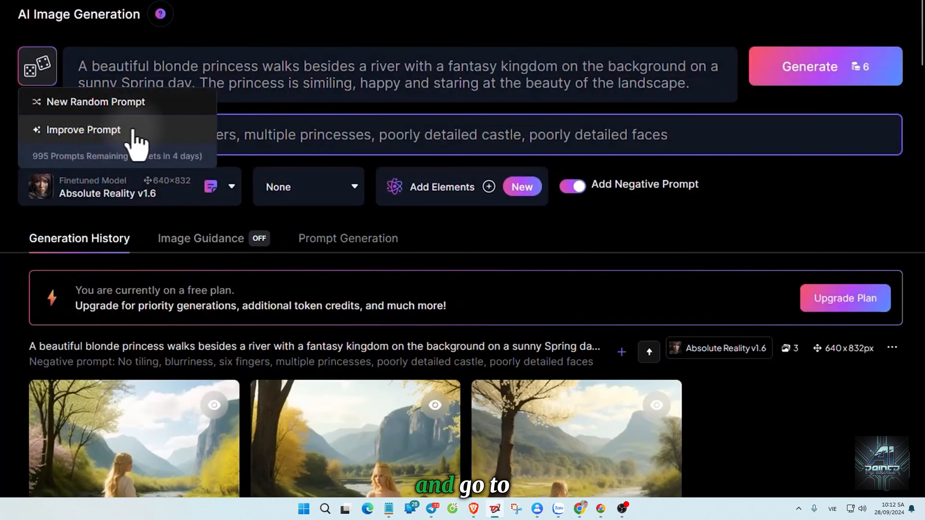
{"action": "left_click", "coordinate": [134, 140]}
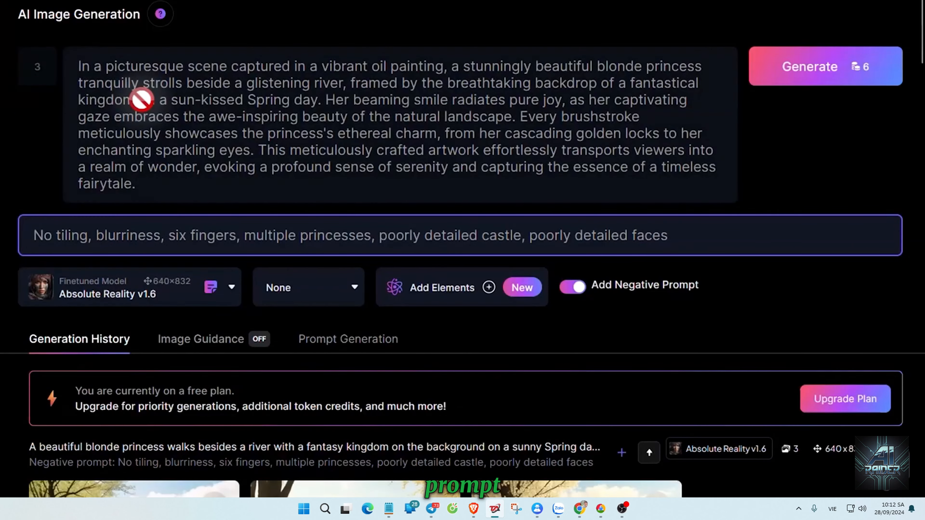
{"action": "left_click_drag", "start_coordinate": [180, 68], "coordinate": [560, 72]}
Generate 4 prompt ideas in Prompt Generation from "Blonde princess, kingdom castle, natural landscape, river, sunny day" and look through them.
{"action": "left_click", "coordinate": [346, 342]}
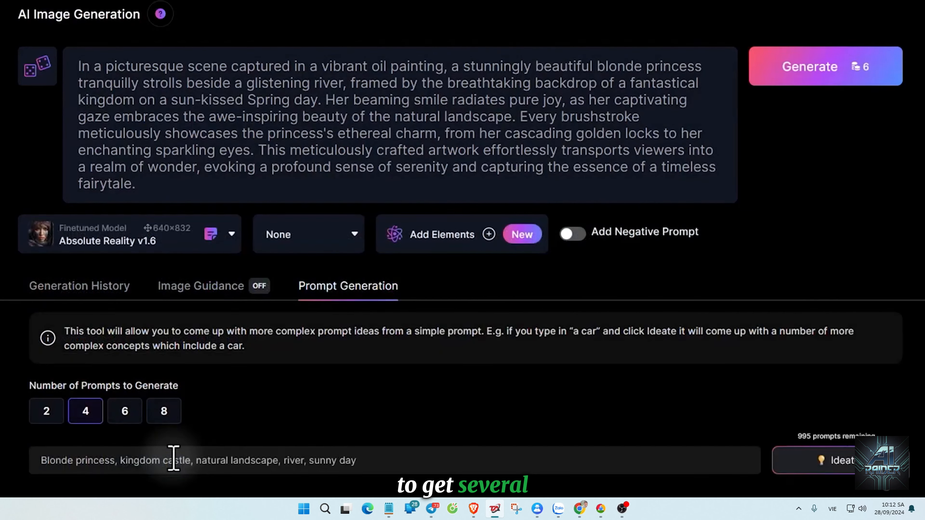
{"action": "left_click", "coordinate": [839, 461]}
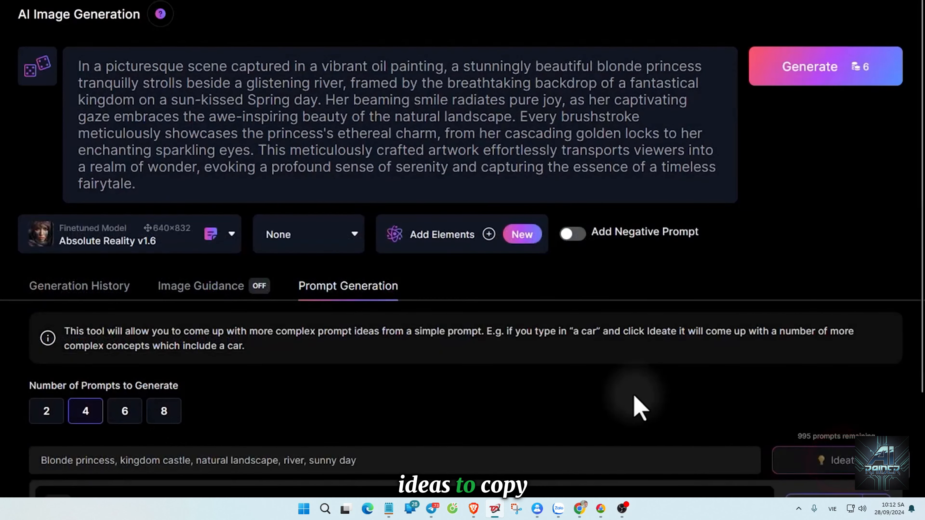
{"action": "scroll", "coordinate": [636, 401], "scroll_direction": "down", "scroll_amount": 5}
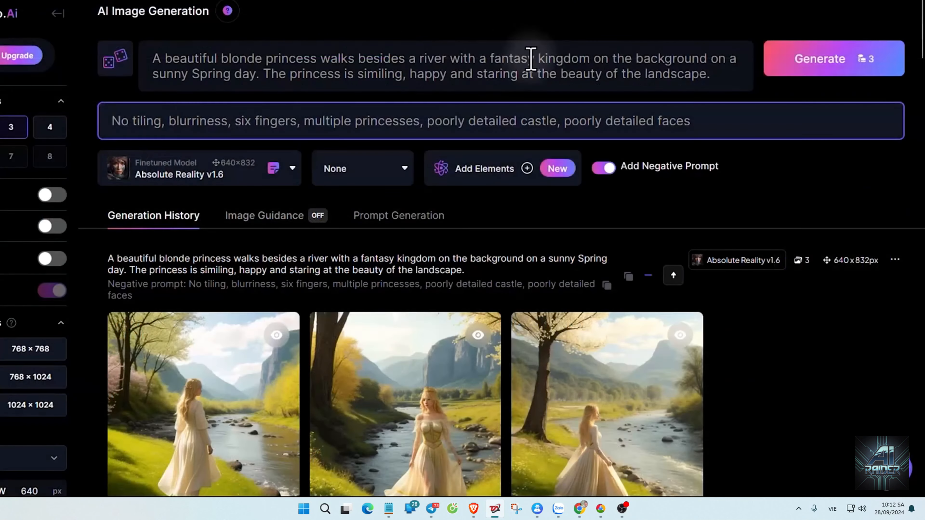
Enlarge the first riverside princess image generated with the Absolute Reality v1.6 model.
{"action": "left_click", "coordinate": [293, 168]}
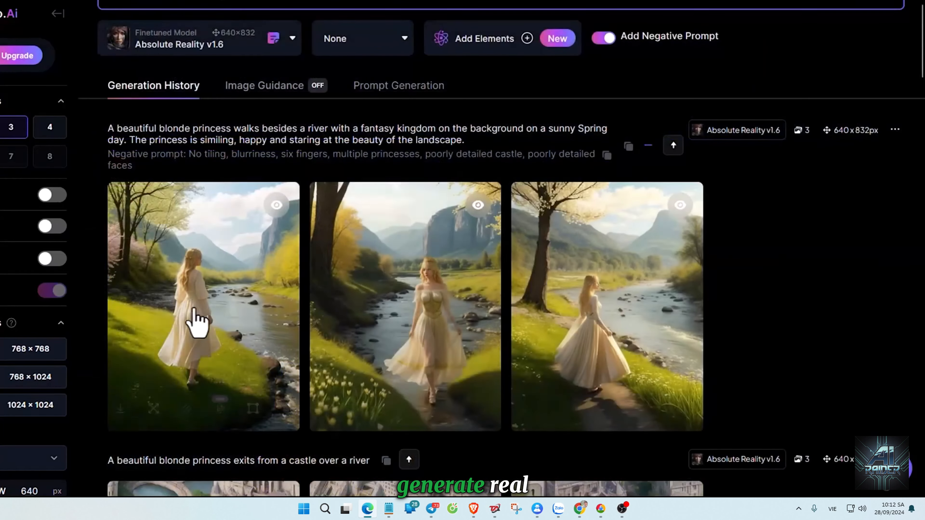
{"action": "left_click", "coordinate": [196, 307]}
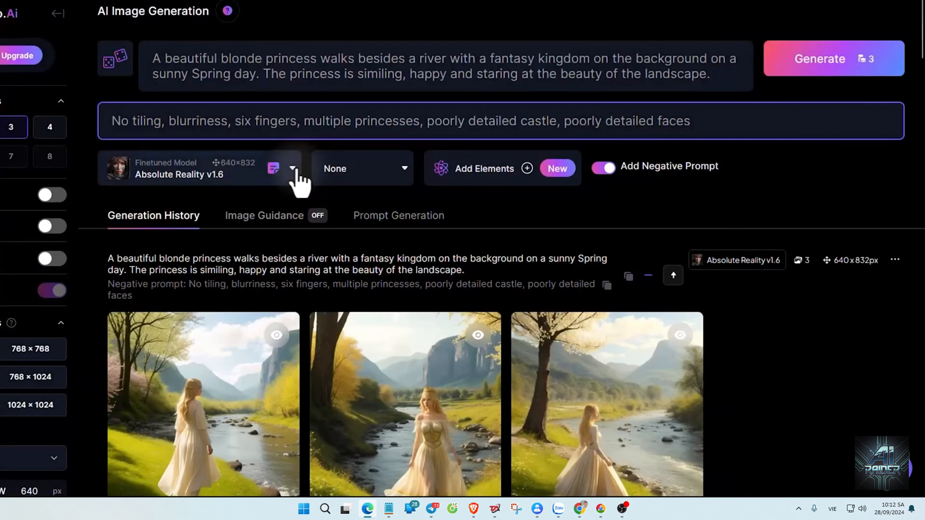
Switch the finetuned model to DreamShaper v7, generate 3 images from the same prompt and enlarge the first one.
{"action": "left_click", "coordinate": [293, 171]}
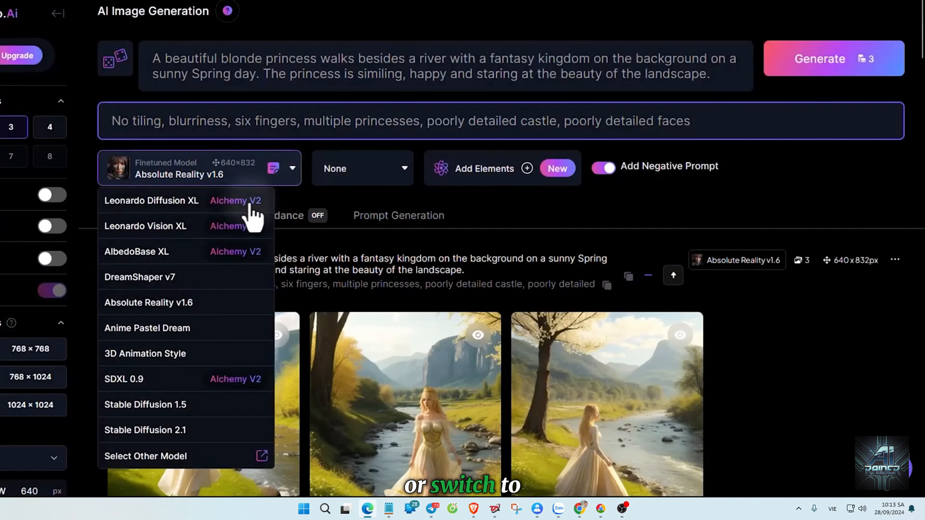
{"action": "left_click", "coordinate": [177, 278]}
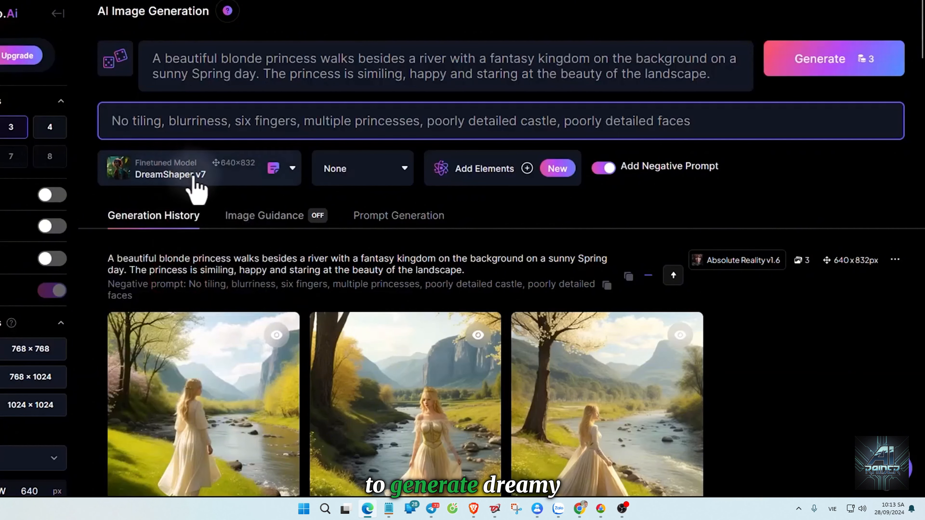
{"action": "left_click", "coordinate": [835, 62]}
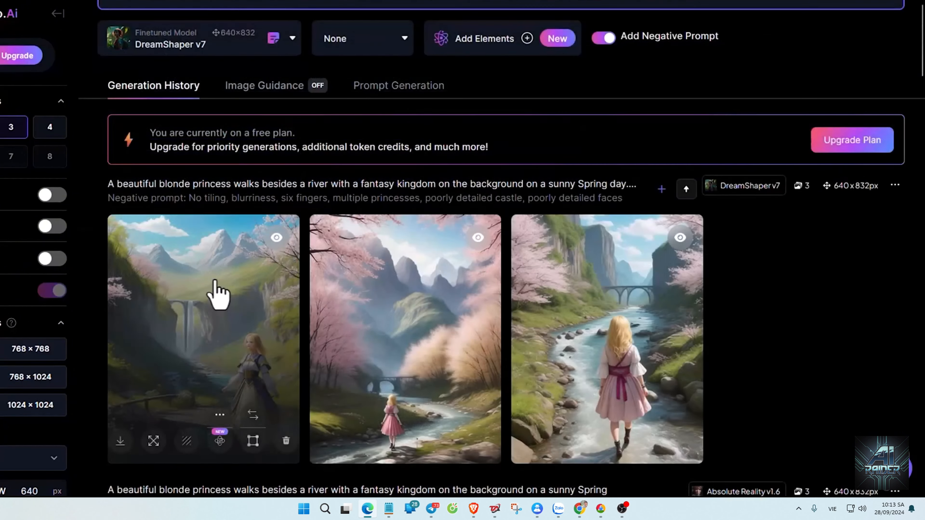
{"action": "left_click", "coordinate": [214, 295]}
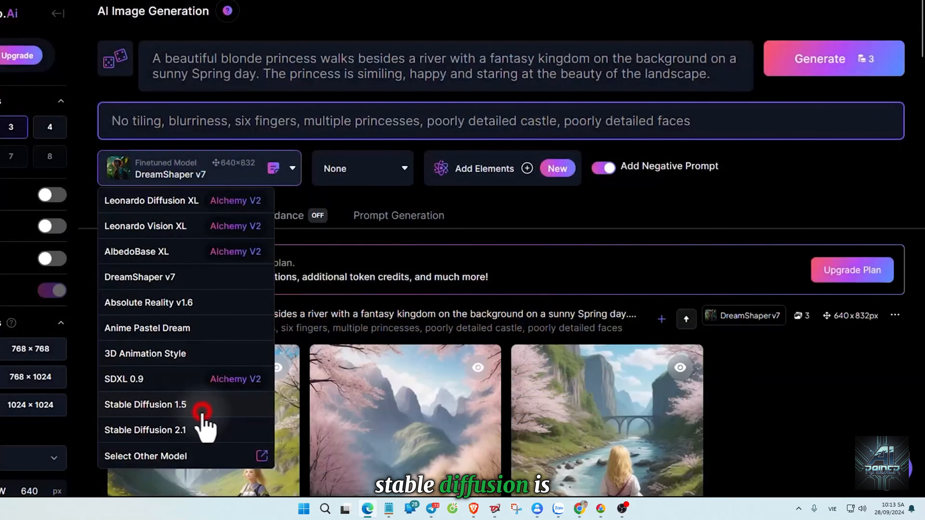
Generate 3 riverside princess images with the Stable Diffusion 1.5 model and enlarge the first one.
{"action": "left_click", "coordinate": [202, 409]}
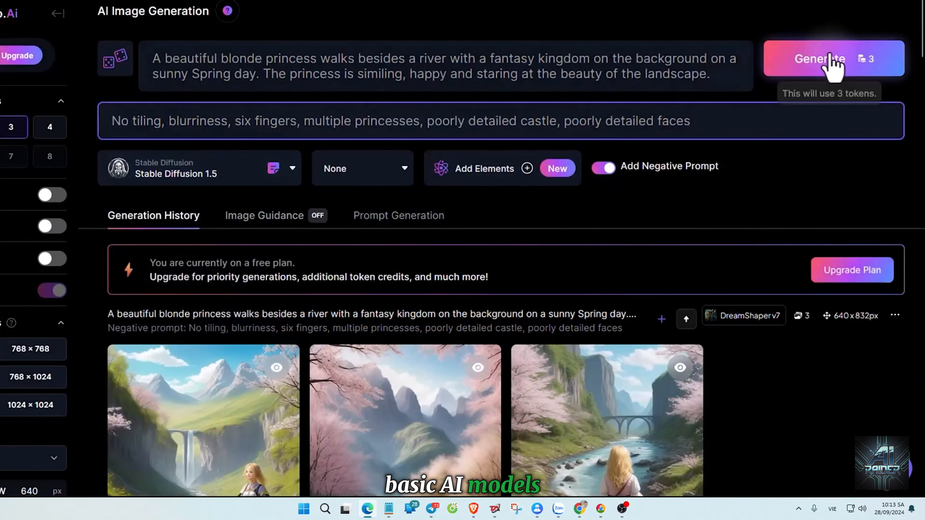
{"action": "left_click", "coordinate": [836, 61]}
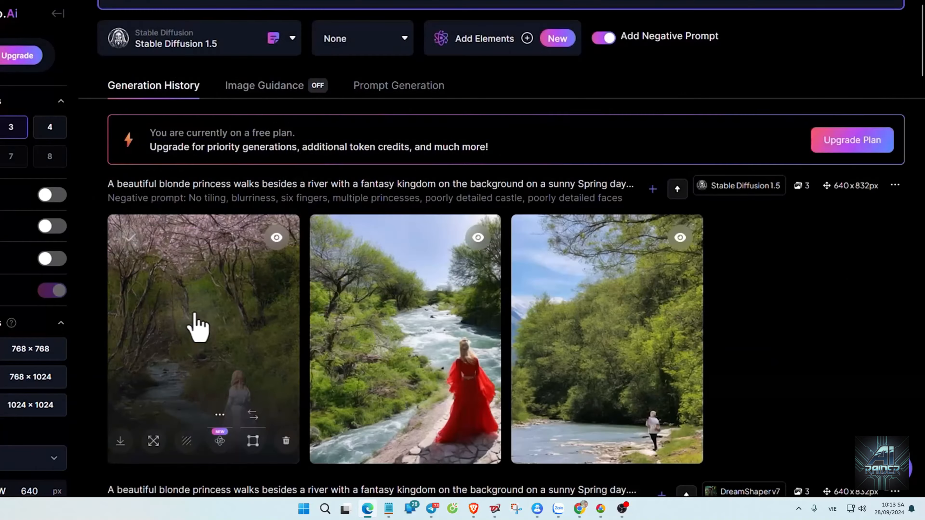
{"action": "left_click", "coordinate": [191, 322]}
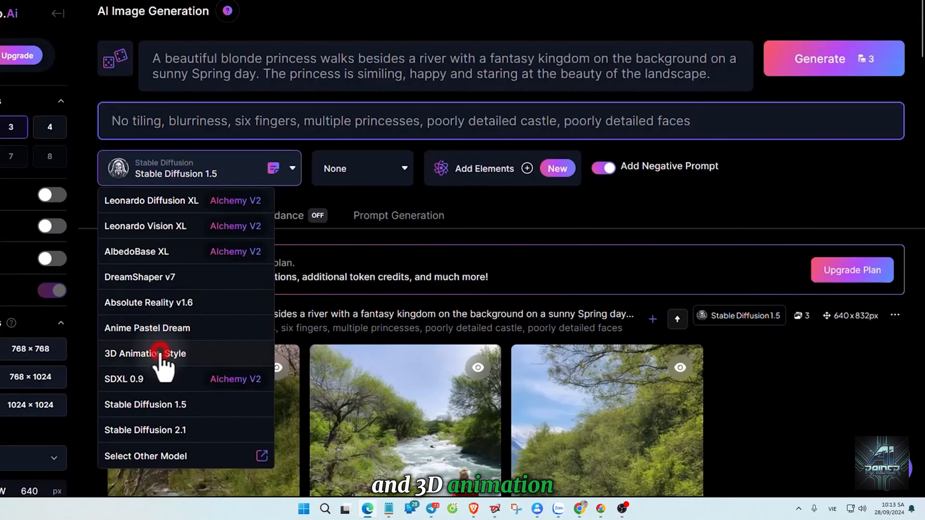
Generate 3 riverside princess images with the 3D Animation Style model and enlarge the first one.
{"action": "left_click", "coordinate": [160, 352]}
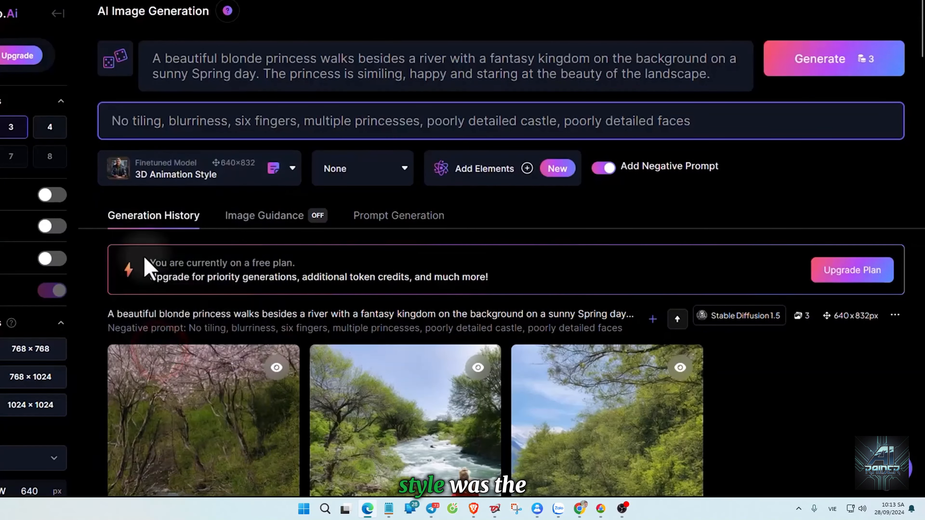
{"action": "left_click", "coordinate": [831, 62]}
{"action": "scroll", "coordinate": [756, 260], "scroll_direction": "down", "scroll_amount": 5}
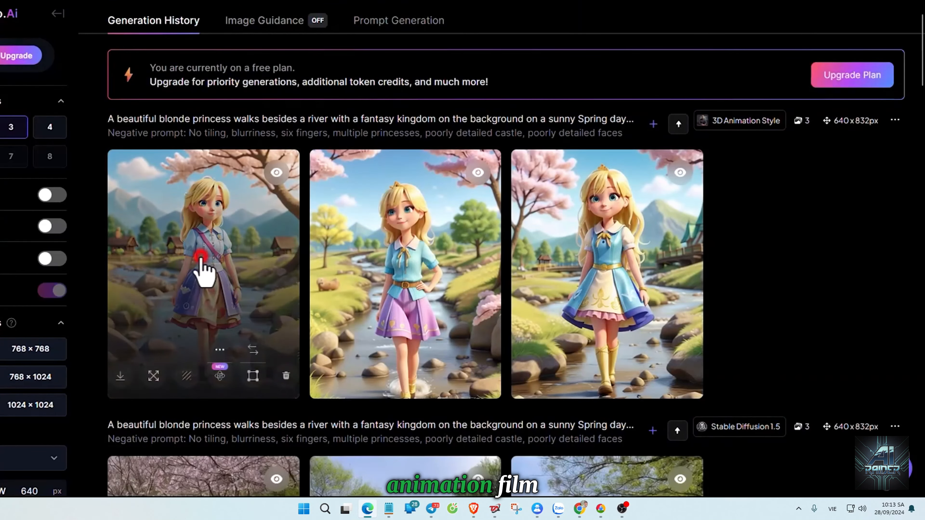
{"action": "left_click", "coordinate": [200, 258]}
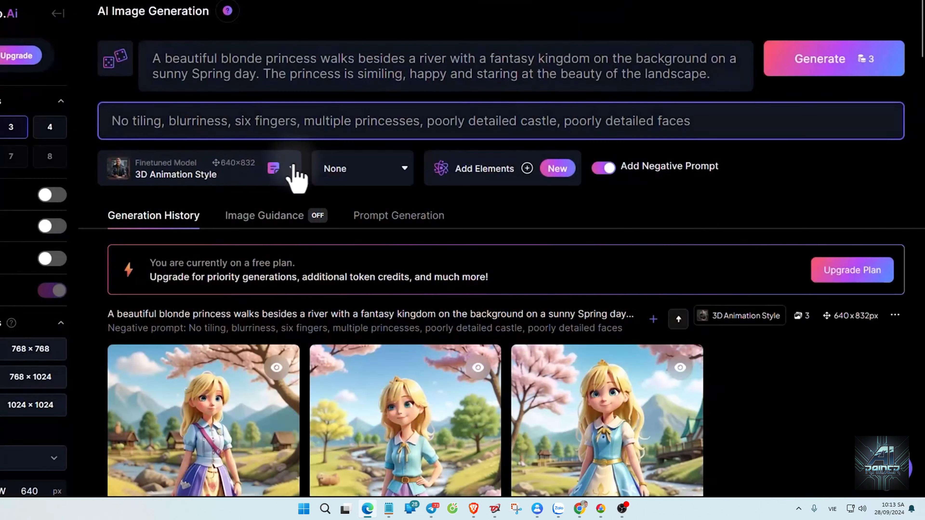
Find Vintage Style Photography among the other platform models and choose it for generating images.
{"action": "left_click", "coordinate": [292, 168]}
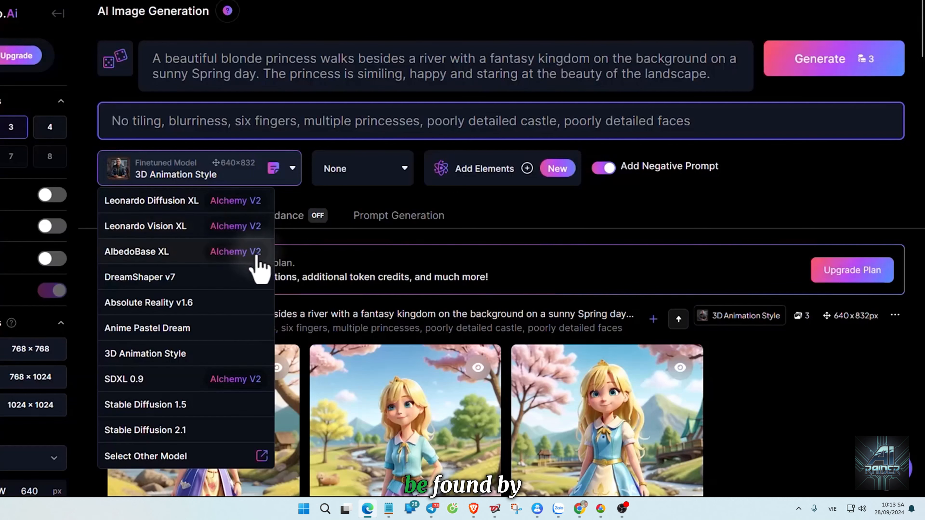
{"action": "left_click", "coordinate": [262, 456]}
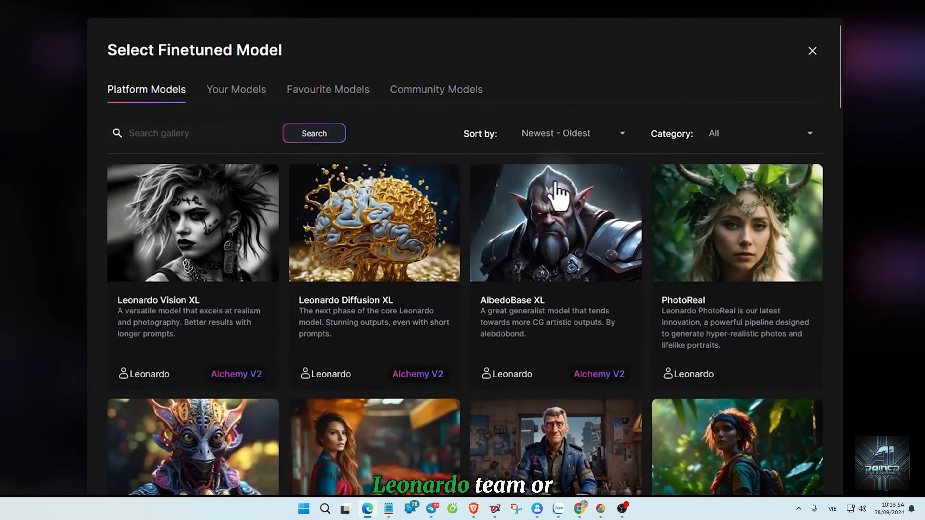
{"action": "scroll", "coordinate": [557, 194], "scroll_direction": "down", "scroll_amount": 15}
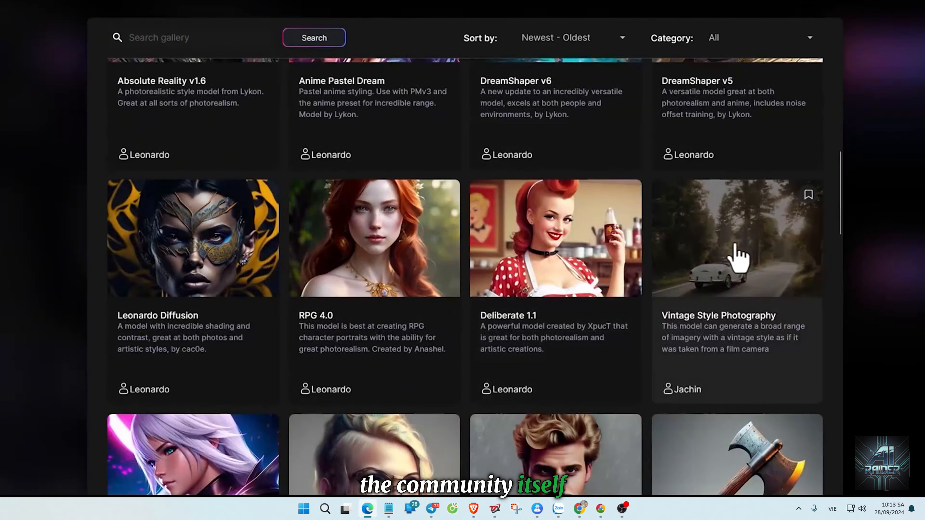
{"action": "left_click", "coordinate": [735, 251]}
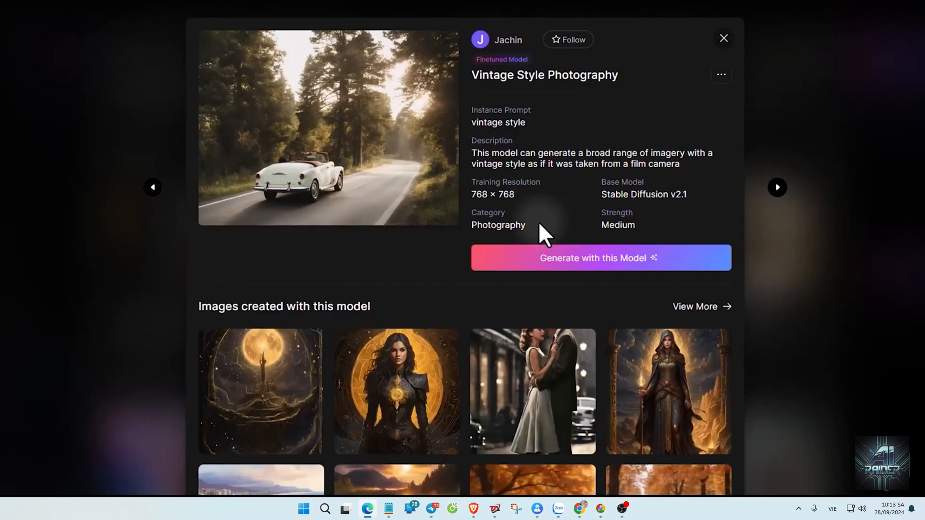
{"action": "left_click", "coordinate": [595, 259]}
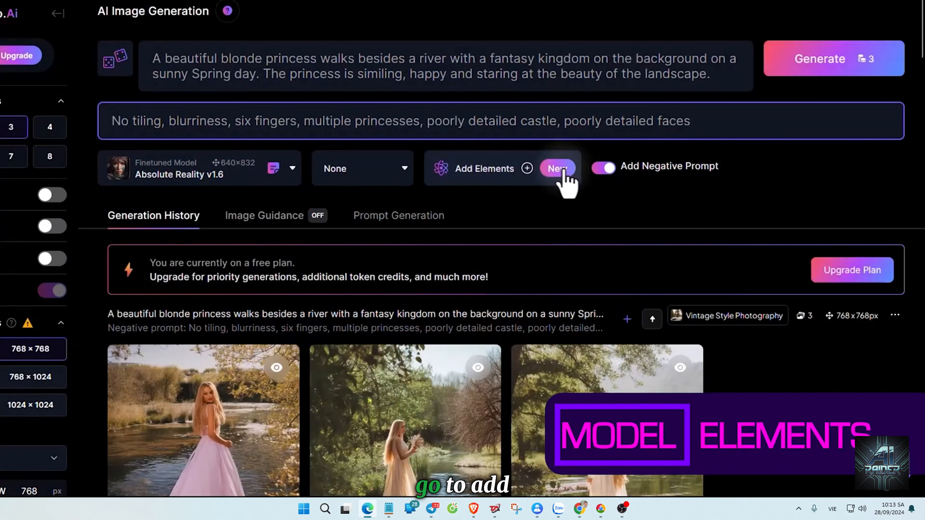
Add the Baroque element at weight 0.50 and the Celtic Punk element at weight 1.00 to the generation.
{"action": "left_click", "coordinate": [527, 168]}
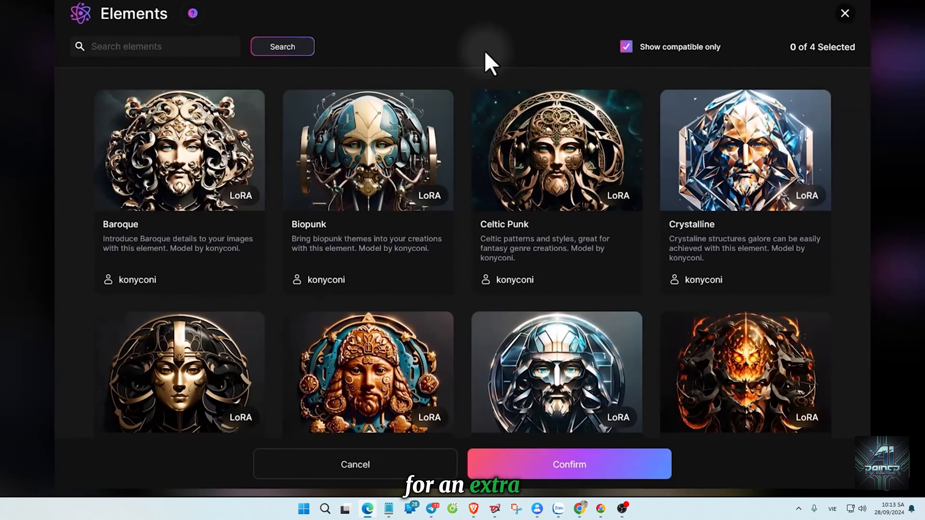
{"action": "left_click", "coordinate": [197, 150]}
{"action": "left_click", "coordinate": [552, 157]}
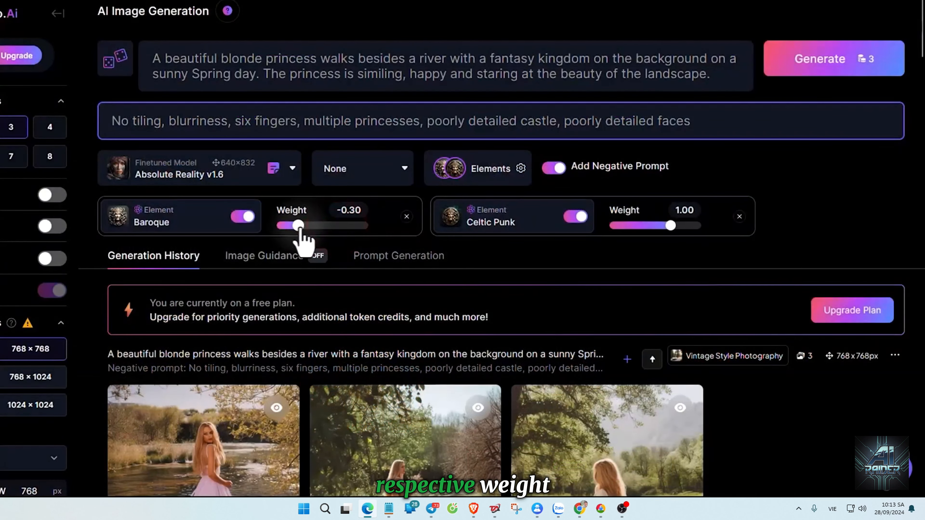
Generate 3 princess images using the Baroque and Celtic Punk elements and enlarge the first result.
{"action": "left_click", "coordinate": [823, 61]}
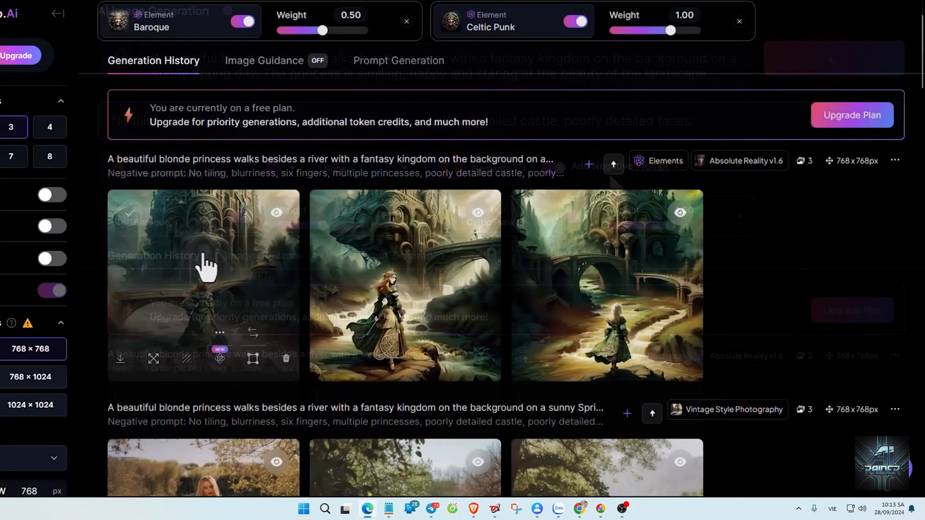
{"action": "left_click", "coordinate": [206, 255]}
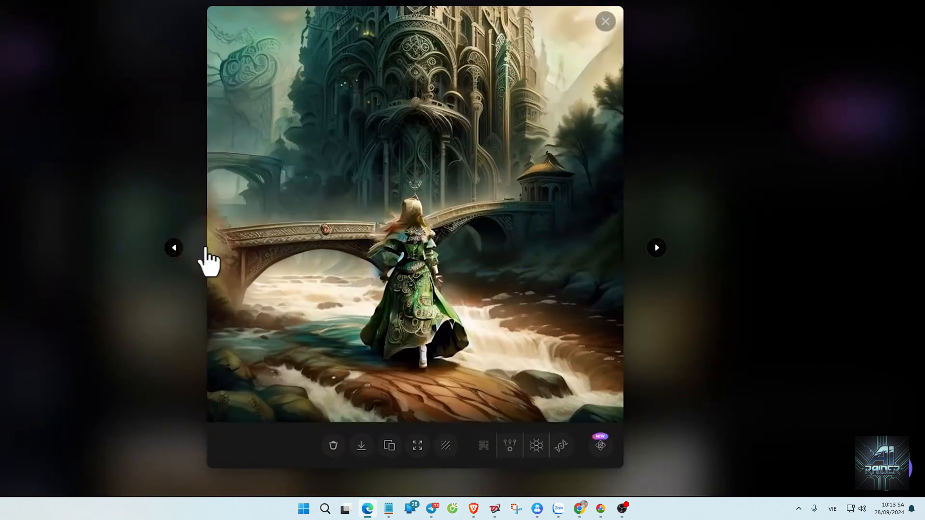
{"action": "left_click", "coordinate": [207, 256]}
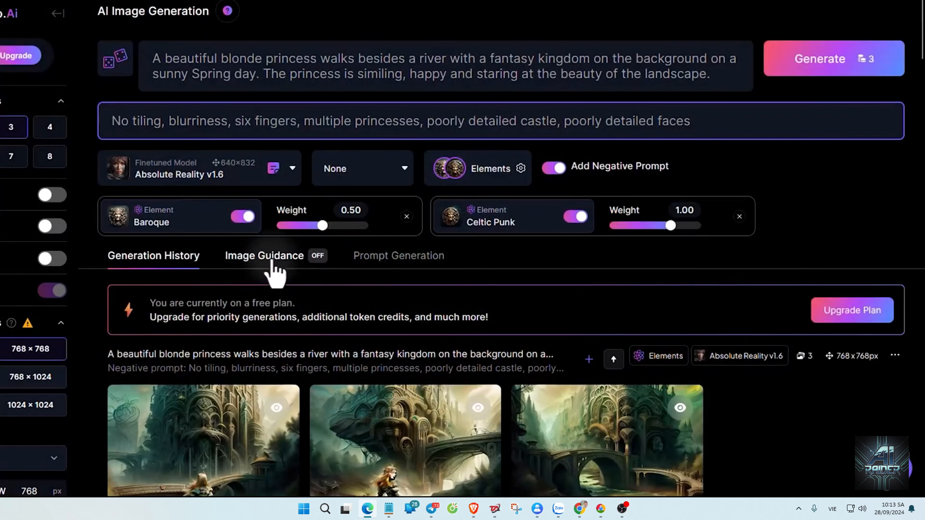
Enable Image to Image guidance and upload IMG_20200605_155302.jpg as its source image.
{"action": "left_click", "coordinate": [271, 261]}
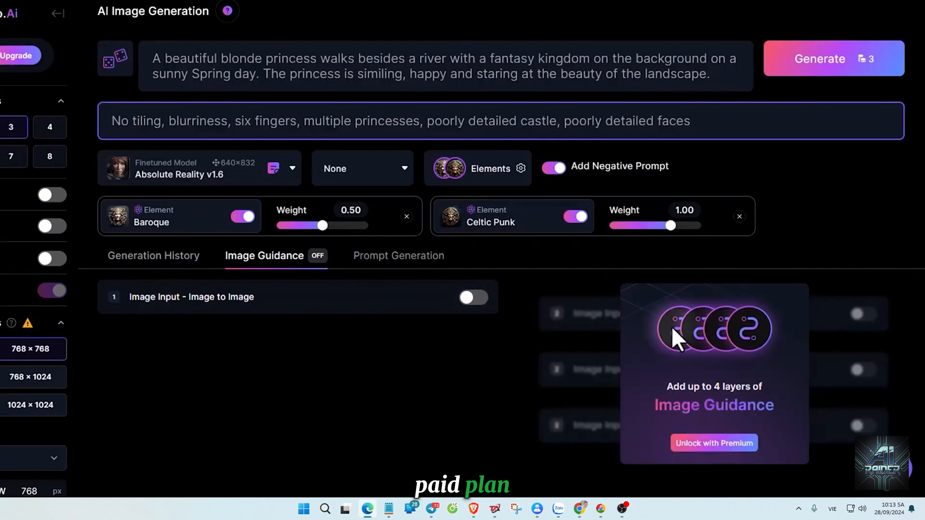
{"action": "left_click", "coordinate": [473, 297]}
{"action": "scroll", "coordinate": [477, 302], "scroll_direction": "down", "scroll_amount": 2}
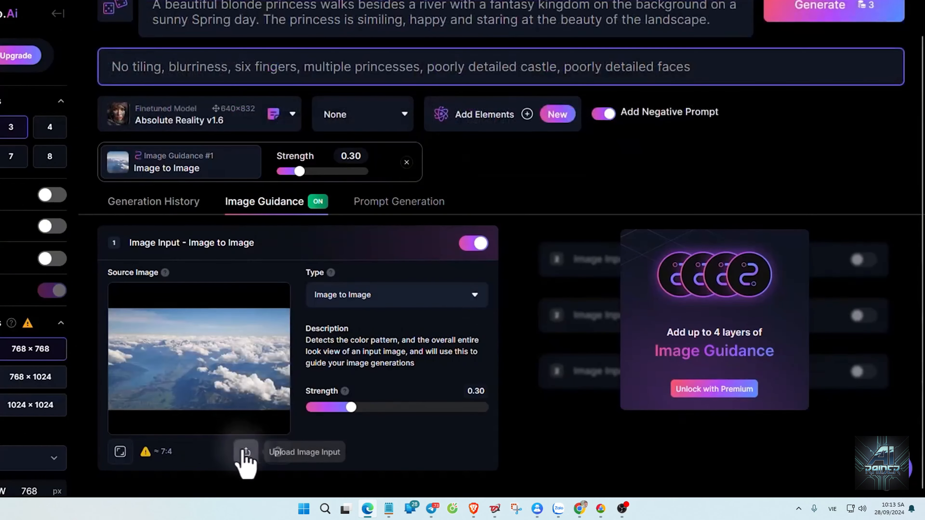
{"action": "left_click", "coordinate": [246, 452]}
{"action": "left_click", "coordinate": [413, 171]}
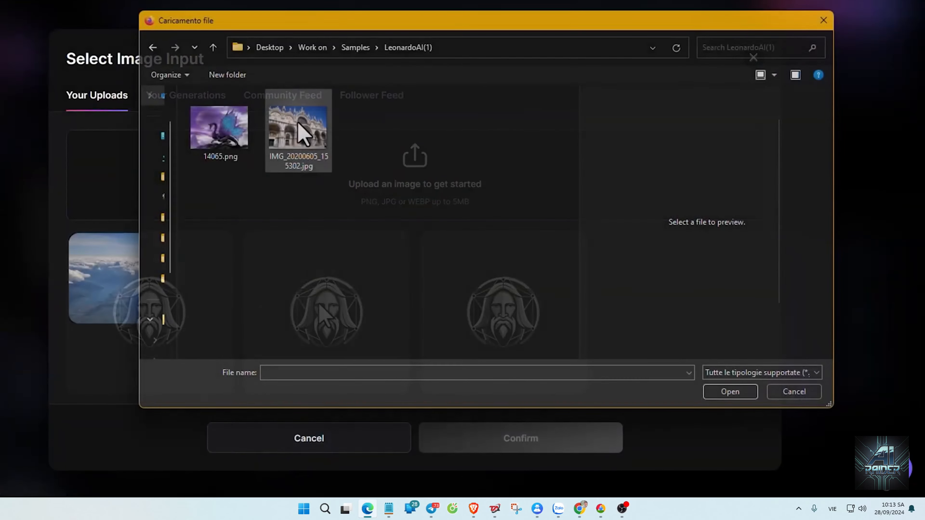
{"action": "left_click", "coordinate": [298, 128]}
{"action": "left_click", "coordinate": [731, 393]}
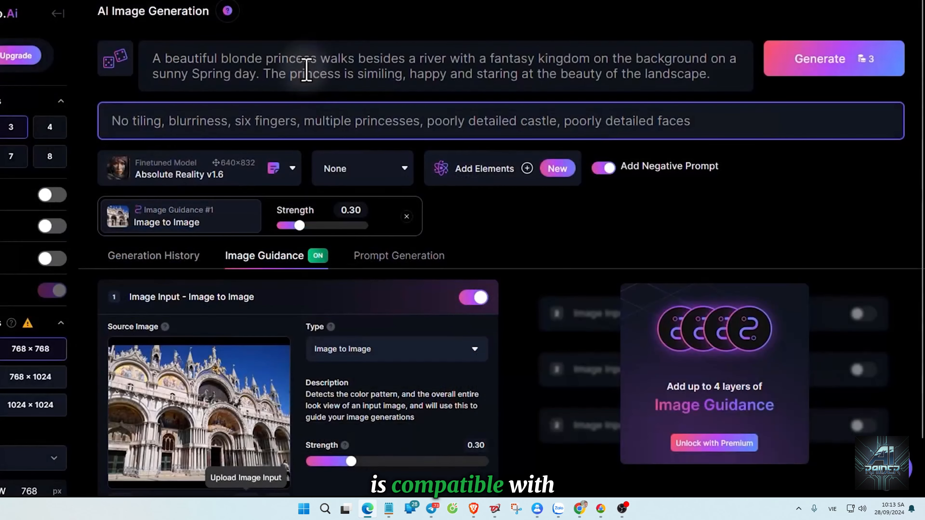
Reword the prompt so the princess "walks out of the doors of a palace" and is "staring at the beauty of the palace.".
{"action": "left_click_drag", "start_coordinate": [232, 58], "coordinate": [470, 76]}
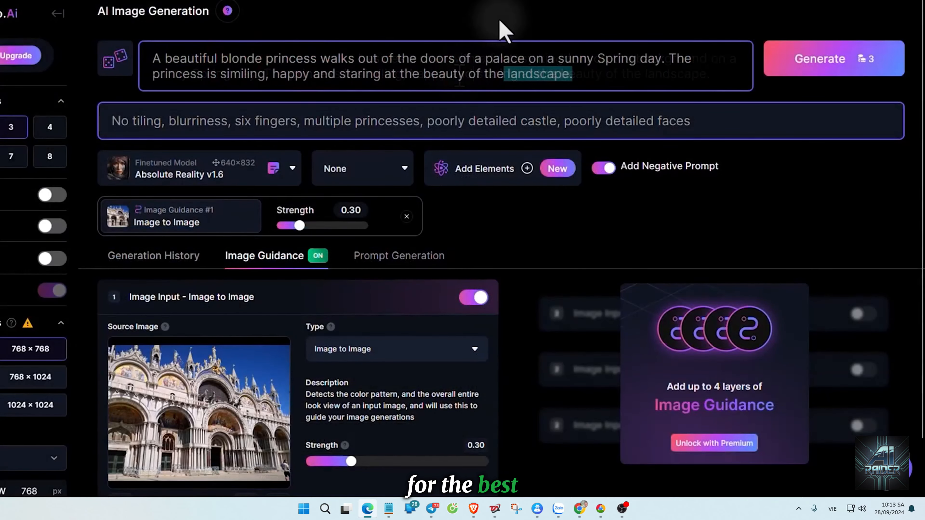
{"action": "left_click", "coordinate": [559, 76]}
{"action": "left_click_drag", "start_coordinate": [567, 77], "coordinate": [512, 77]}
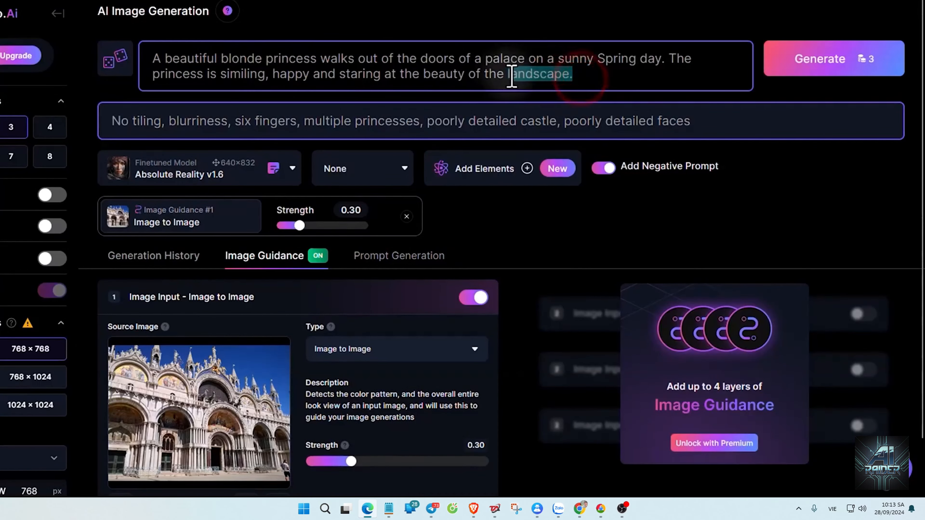
{"action": "key", "text": "BackSpace"}
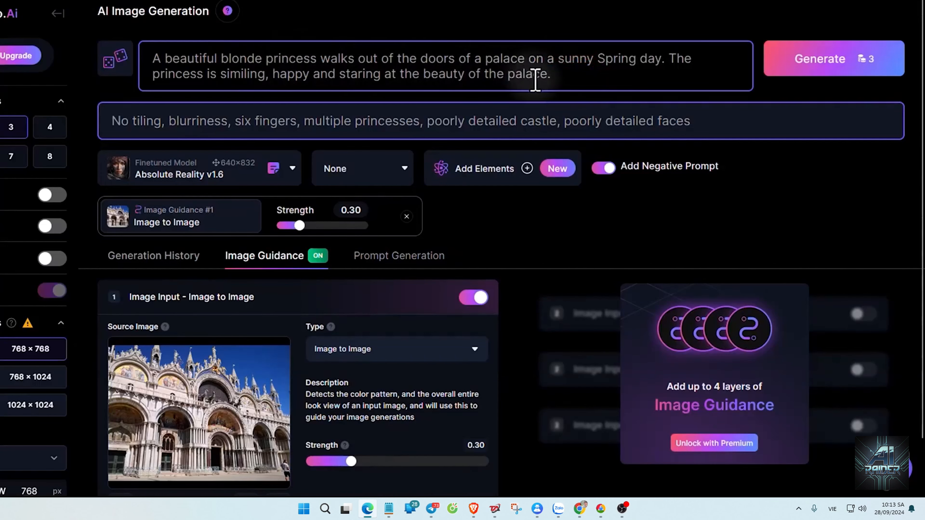
Keep the guidance type Image to Image with strength 0.86, and generate 3 palace princess images, enlarging one result.
{"action": "scroll", "coordinate": [392, 265], "scroll_direction": "down", "scroll_amount": 2}
{"action": "left_click", "coordinate": [392, 295]}
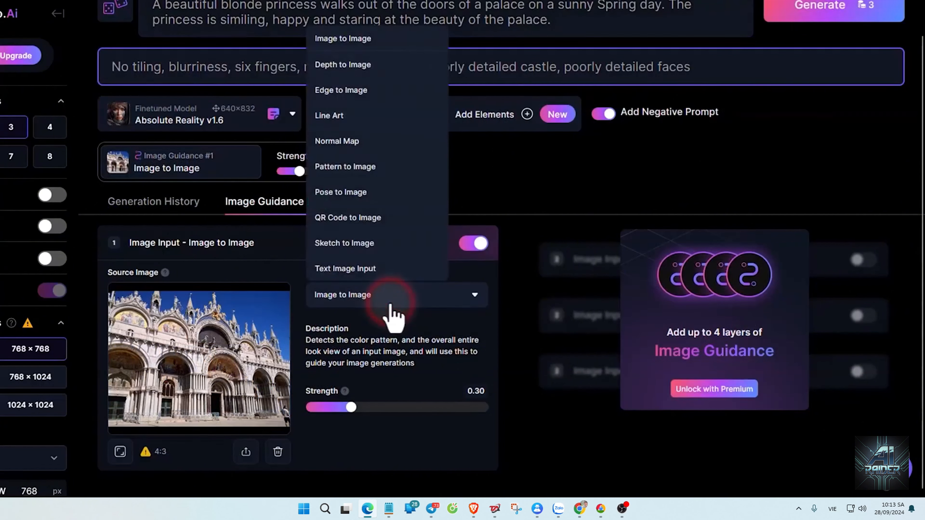
{"action": "left_click", "coordinate": [394, 45]}
{"action": "left_click_drag", "start_coordinate": [351, 407], "coordinate": [433, 410]}
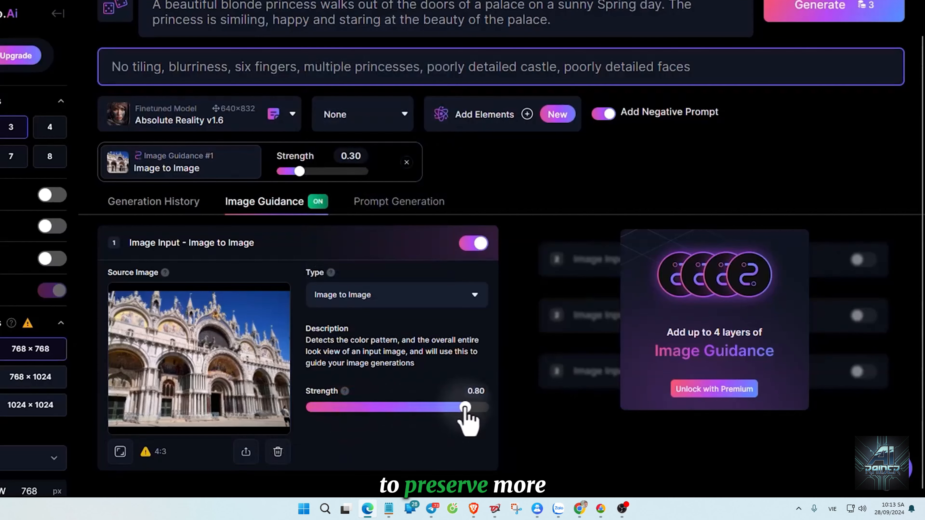
{"action": "left_click", "coordinate": [479, 408]}
{"action": "scroll", "coordinate": [471, 419], "scroll_direction": "up", "scroll_amount": 2}
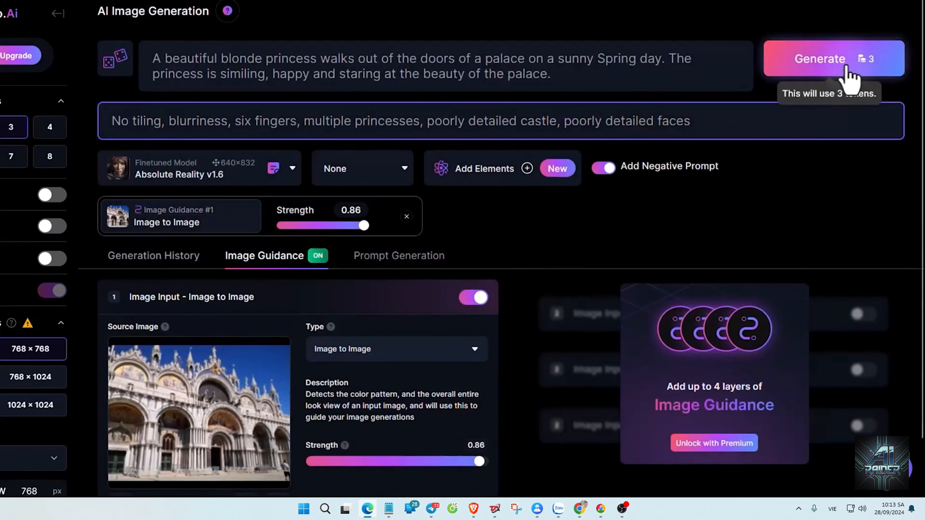
{"action": "left_click", "coordinate": [850, 71]}
{"action": "left_click", "coordinate": [410, 269]}
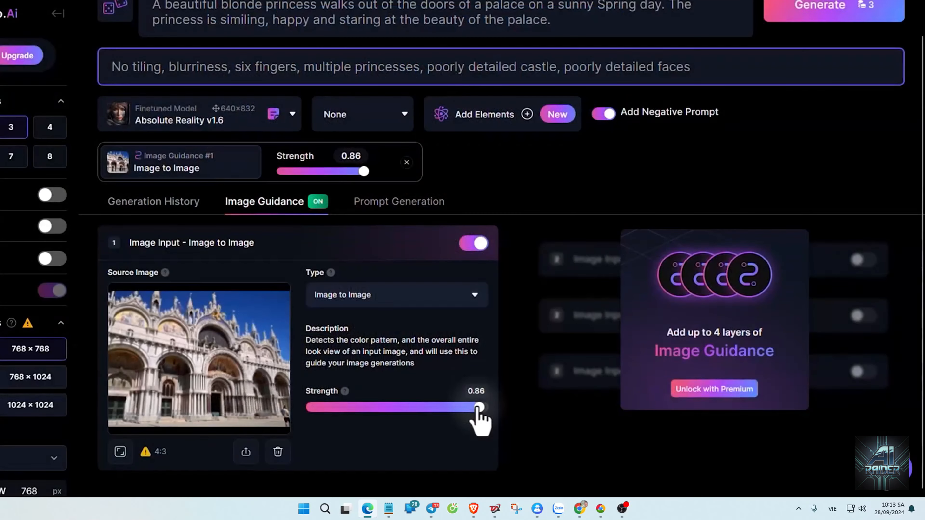
Lower the Image to Image guidance strength to 0.24, generate 3 new palace images and enlarge the first one.
{"action": "left_click_drag", "start_coordinate": [479, 407], "coordinate": [346, 407]}
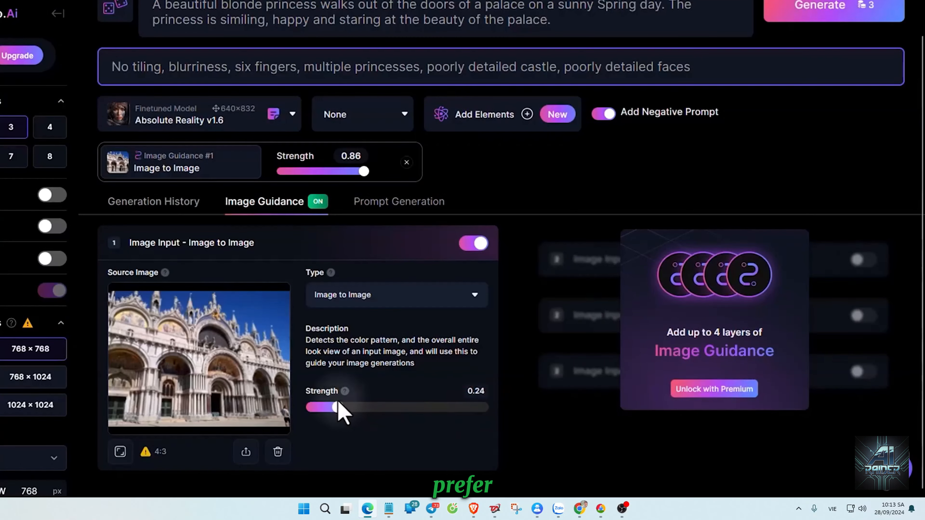
{"action": "scroll", "coordinate": [819, 62], "scroll_direction": "up", "scroll_amount": 2}
{"action": "left_click", "coordinate": [840, 54]}
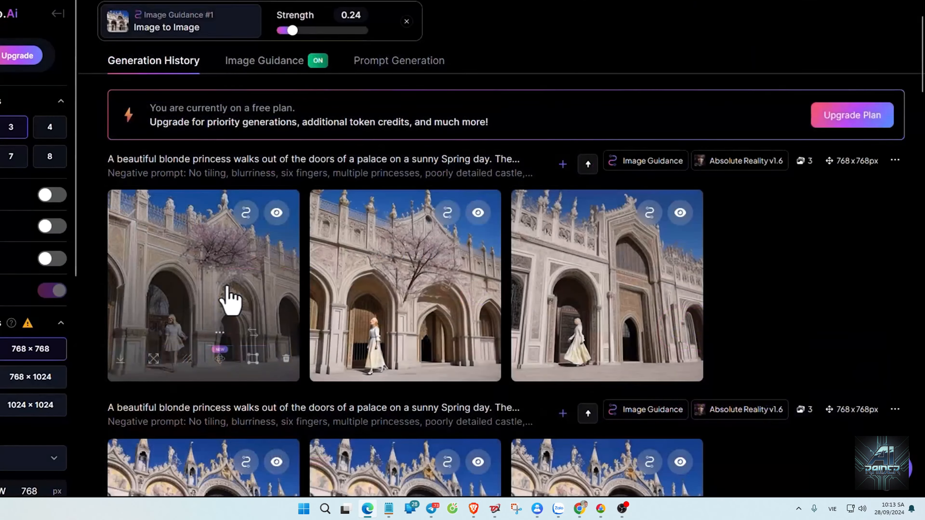
{"action": "left_click", "coordinate": [228, 295]}
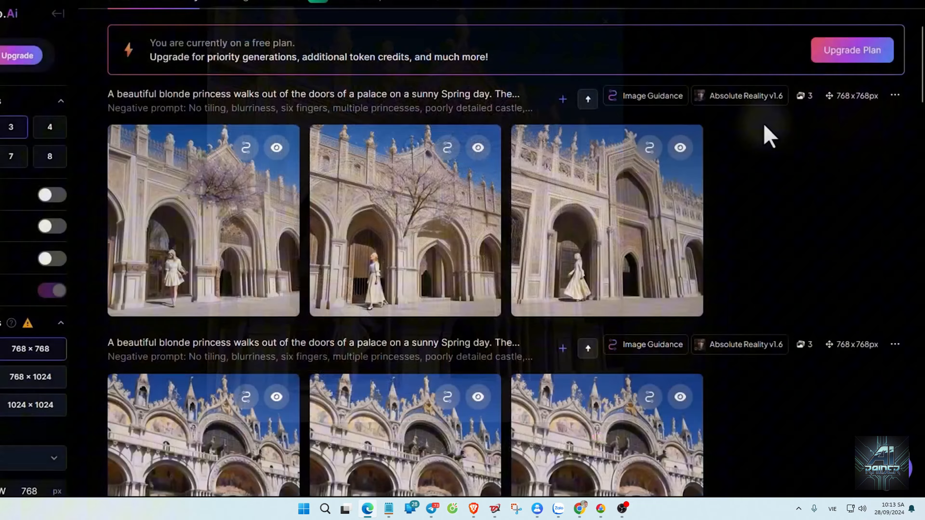
Open the third green fantasy river princess image among the earlier generations and download it.
{"action": "scroll", "coordinate": [764, 126], "scroll_direction": "down", "scroll_amount": 8}
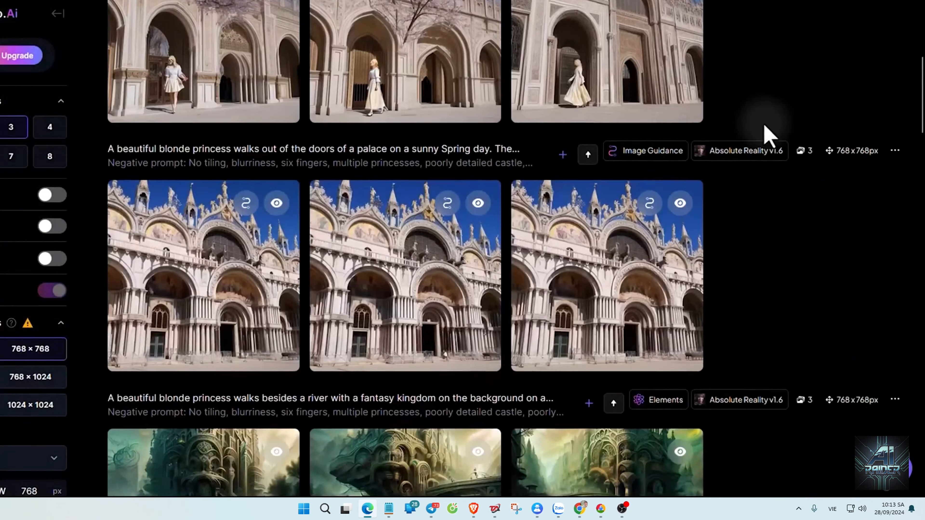
{"action": "scroll", "coordinate": [824, 131], "scroll_direction": "down", "scroll_amount": 3}
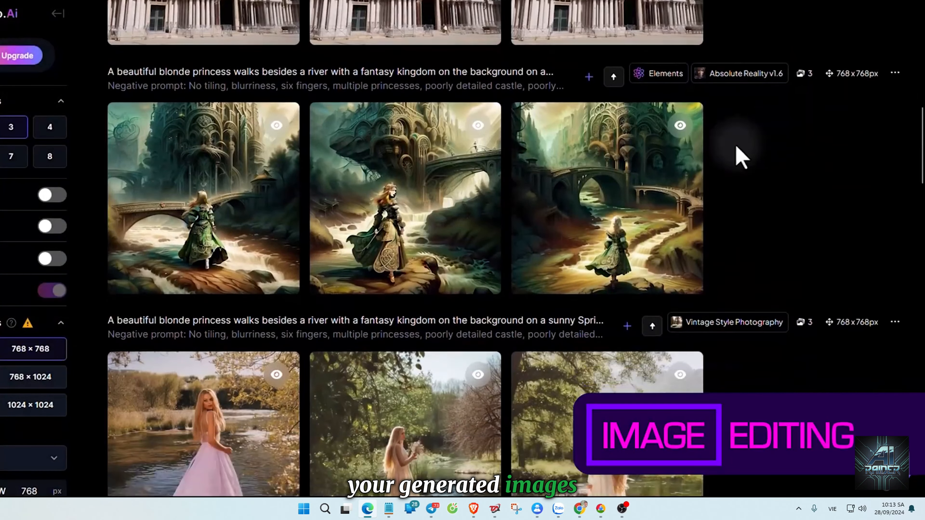
{"action": "left_click", "coordinate": [619, 184]}
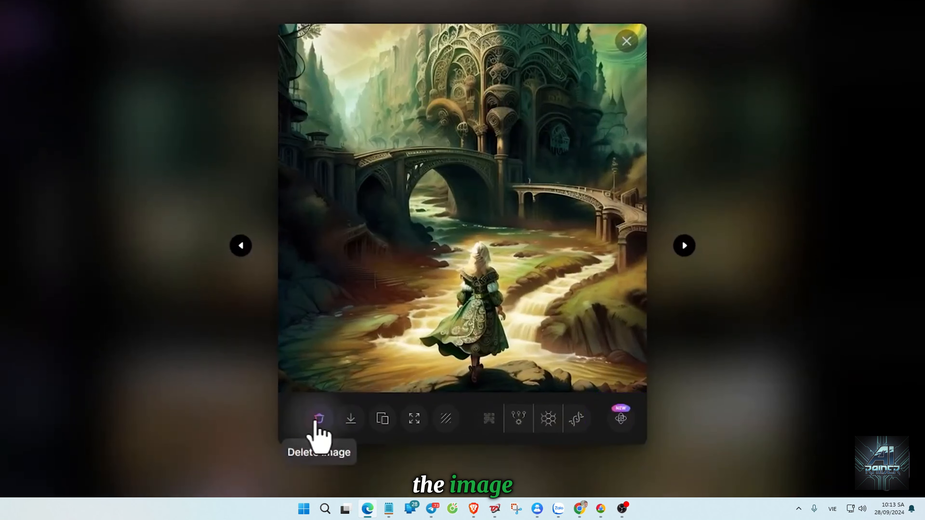
{"action": "left_click", "coordinate": [348, 423]}
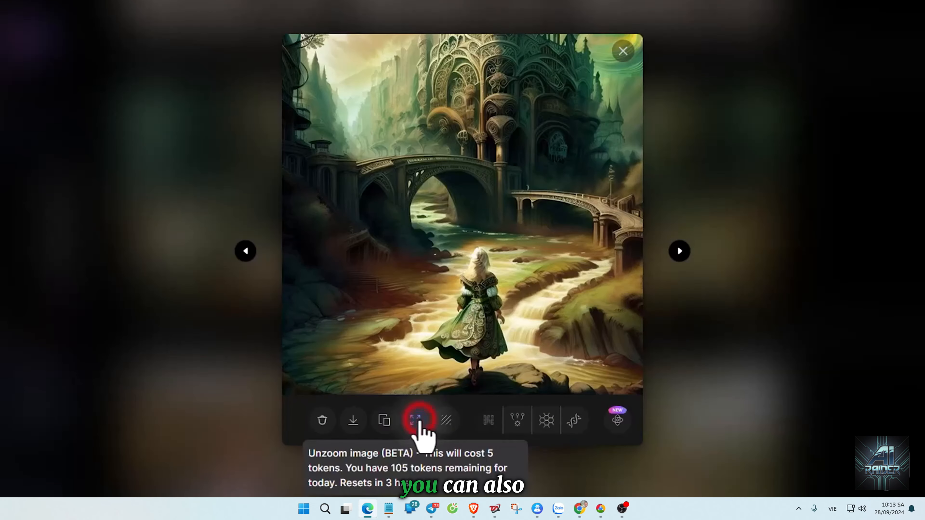
Unzoom the fantasy river princess image, view its edited version, and upscale the image.
{"action": "left_click", "coordinate": [418, 422]}
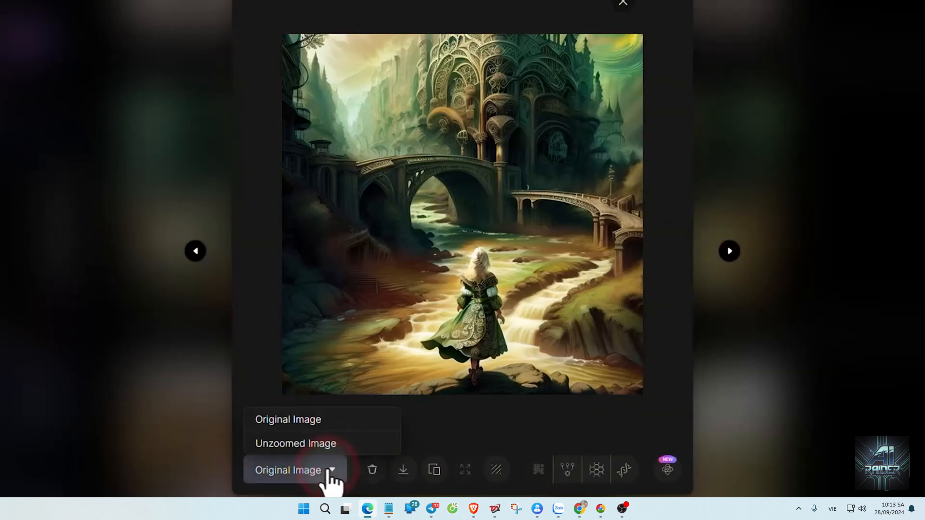
{"action": "left_click", "coordinate": [320, 444]}
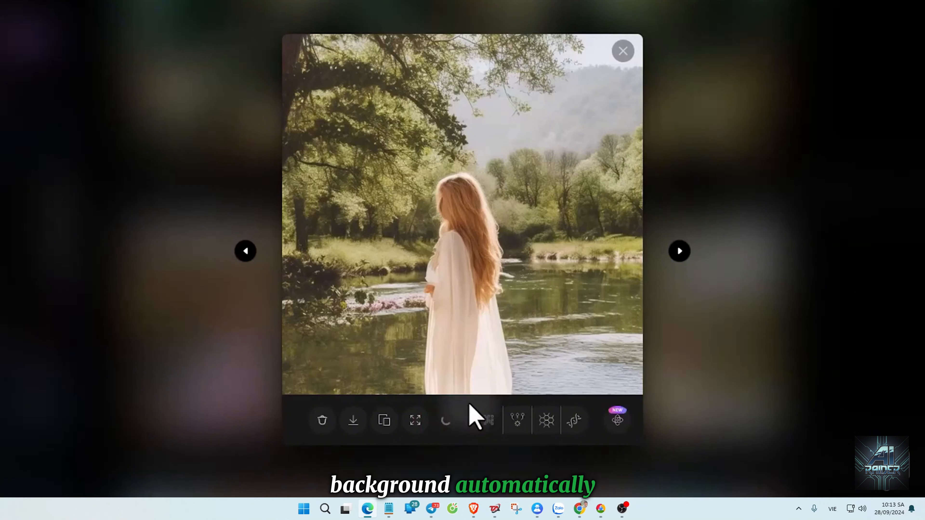
{"action": "left_click", "coordinate": [332, 467]}
{"action": "left_click", "coordinate": [325, 444]}
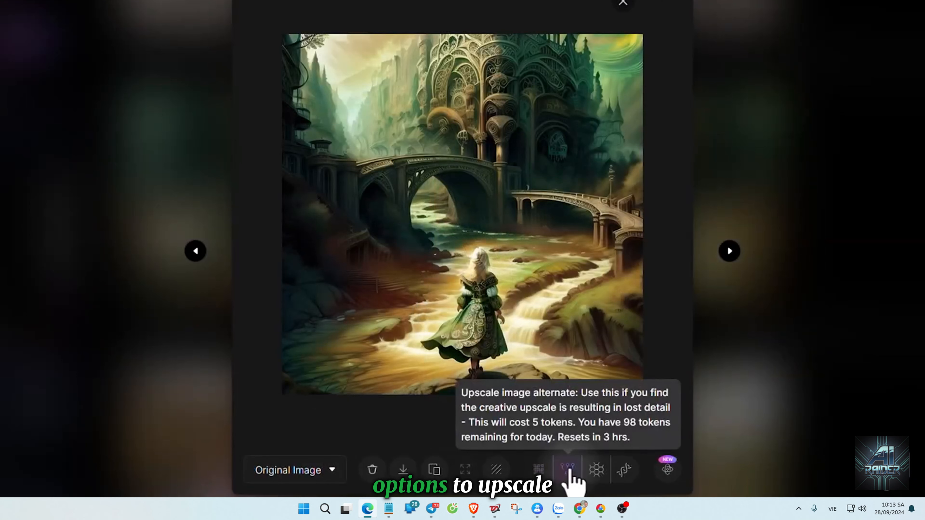
{"action": "left_click", "coordinate": [596, 470]}
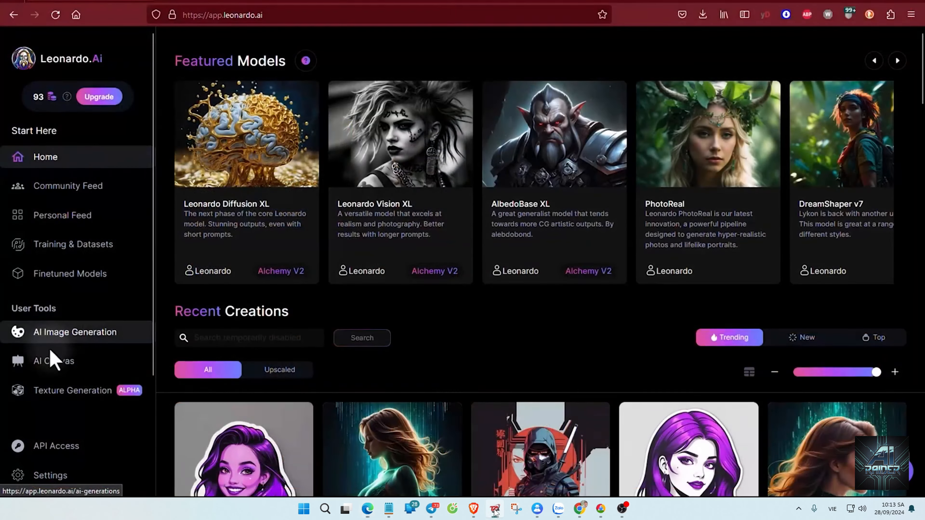
Open AI Canvas and place the upscaled image of the blonde princess by the castle from previous generations.
{"action": "left_click", "coordinate": [87, 371]}
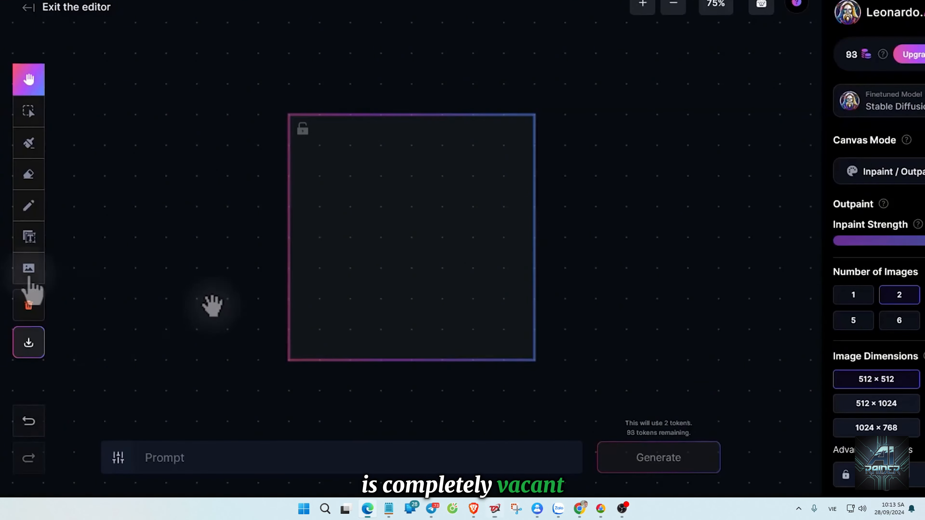
{"action": "left_click", "coordinate": [37, 278]}
{"action": "left_click", "coordinate": [142, 299]}
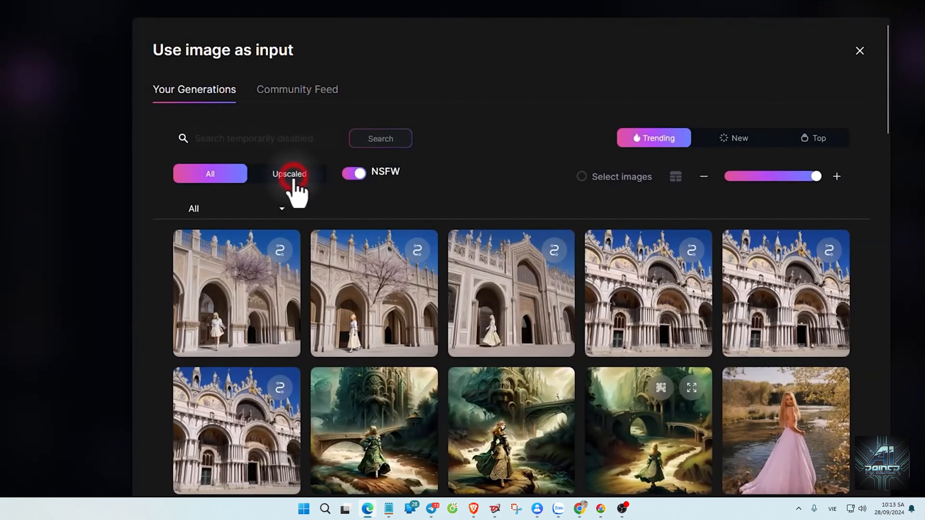
{"action": "left_click", "coordinate": [290, 174]}
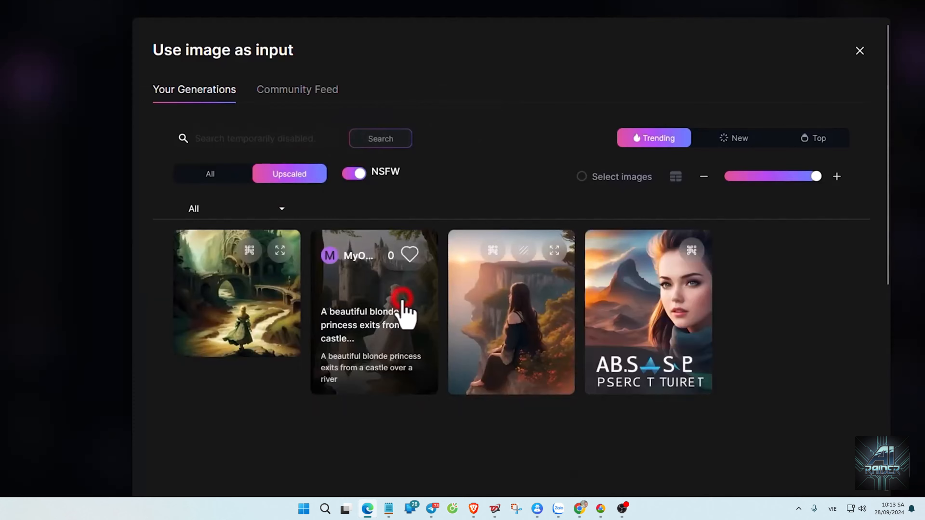
{"action": "left_click", "coordinate": [402, 313]}
Add the dragon image 14065.png from the computer to the canvas.
{"action": "left_click", "coordinate": [28, 268]}
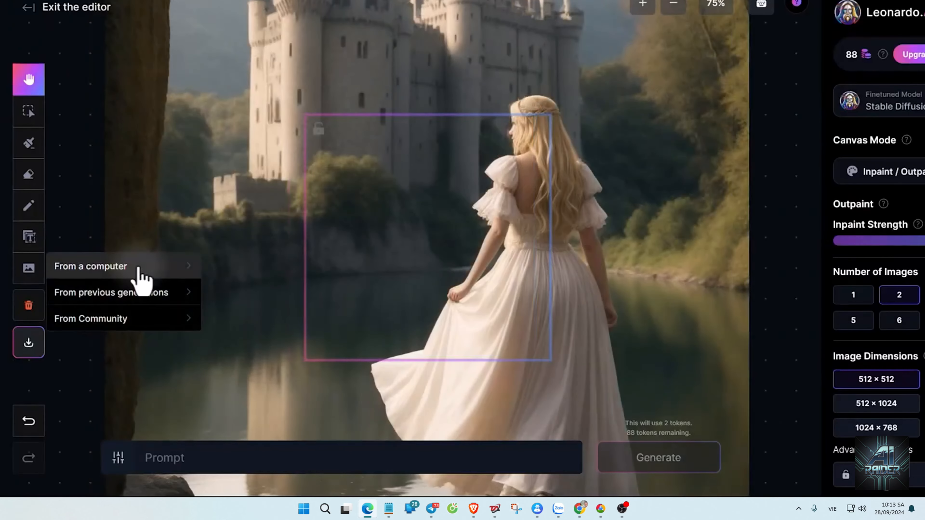
{"action": "left_click", "coordinate": [141, 281]}
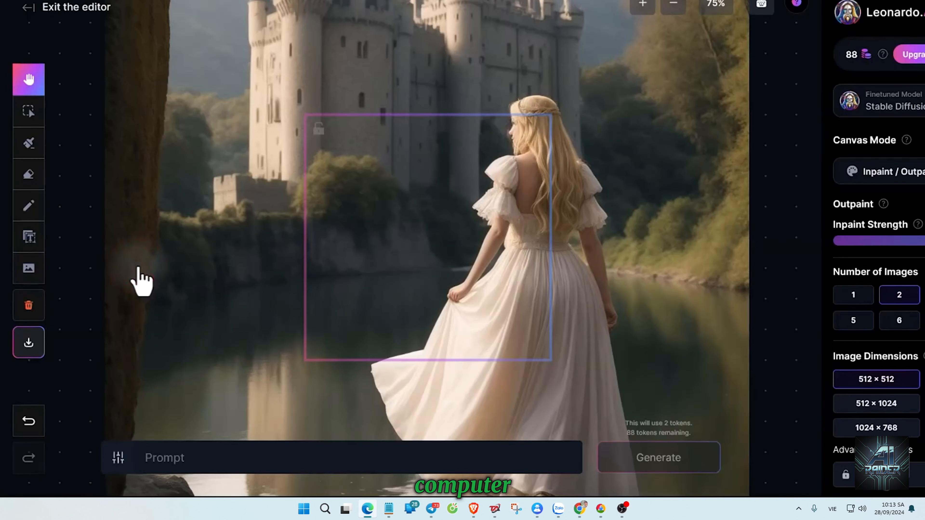
{"action": "left_click", "coordinate": [312, 131]}
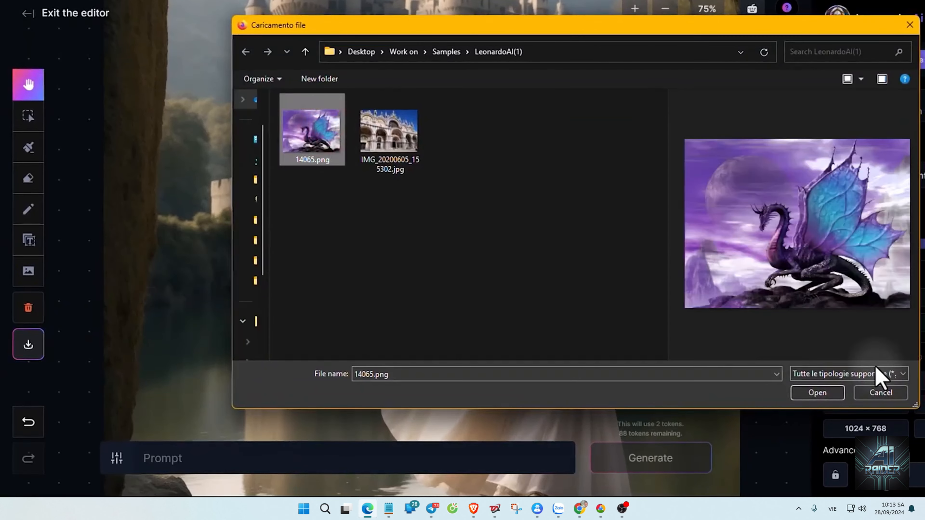
{"action": "left_click", "coordinate": [818, 393]}
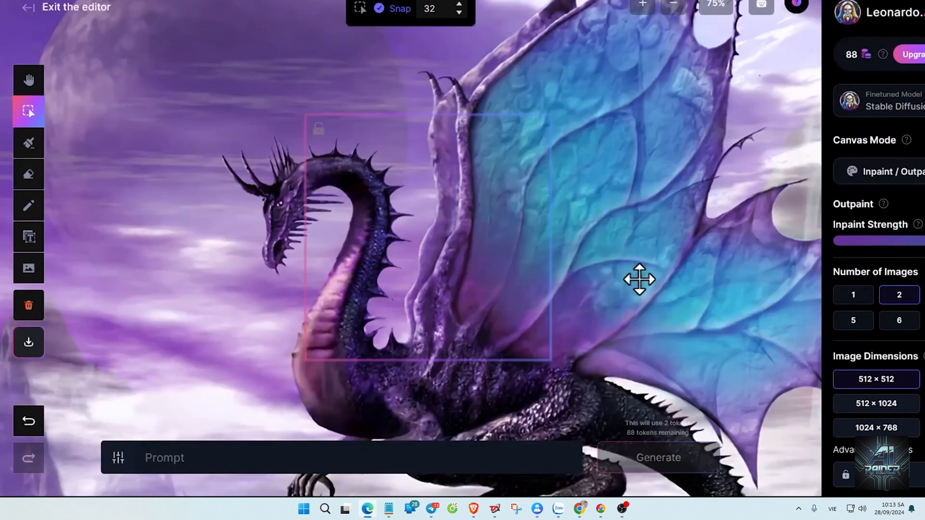
Move the dragon image to the right on the canvas to uncover part of the castle, leaving the dragon image selected.
{"action": "scroll", "coordinate": [639, 279], "scroll_direction": "up", "scroll_amount": 5}
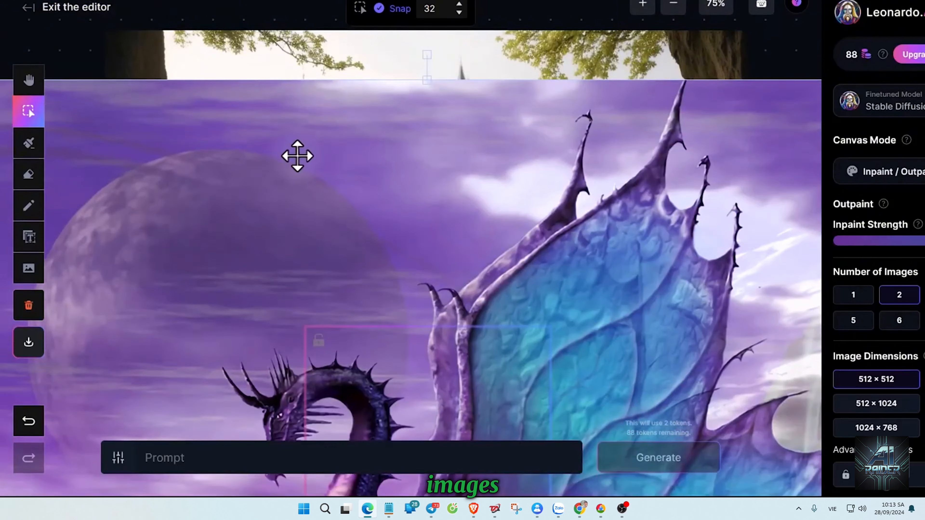
{"action": "left_click_drag", "start_coordinate": [159, 122], "coordinate": [528, 136]}
{"action": "left_click_drag", "start_coordinate": [353, 186], "coordinate": [584, 115]}
{"action": "left_click_drag", "start_coordinate": [548, 158], "coordinate": [517, 134]}
{"action": "left_click", "coordinate": [382, 161]}
{"action": "left_click", "coordinate": [692, 159]}
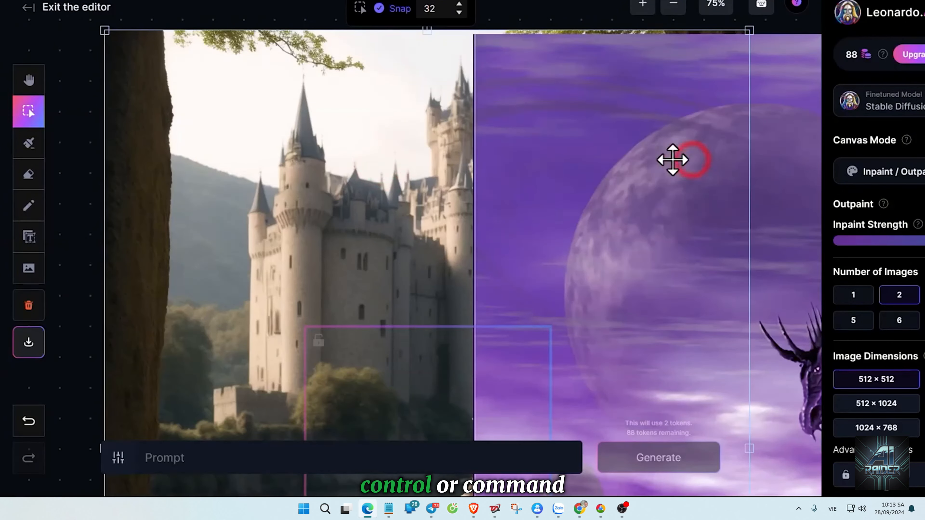
{"action": "left_click", "coordinate": [803, 228]}
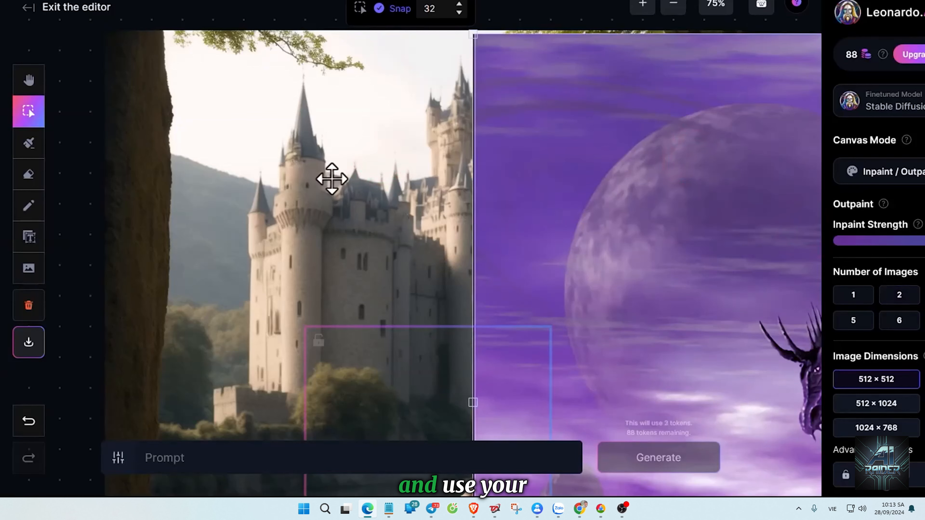
Scale the dragon image down to less than half its size beside the princess and try its rotation handle.
{"action": "scroll", "coordinate": [331, 179], "scroll_direction": "down", "scroll_amount": 6}
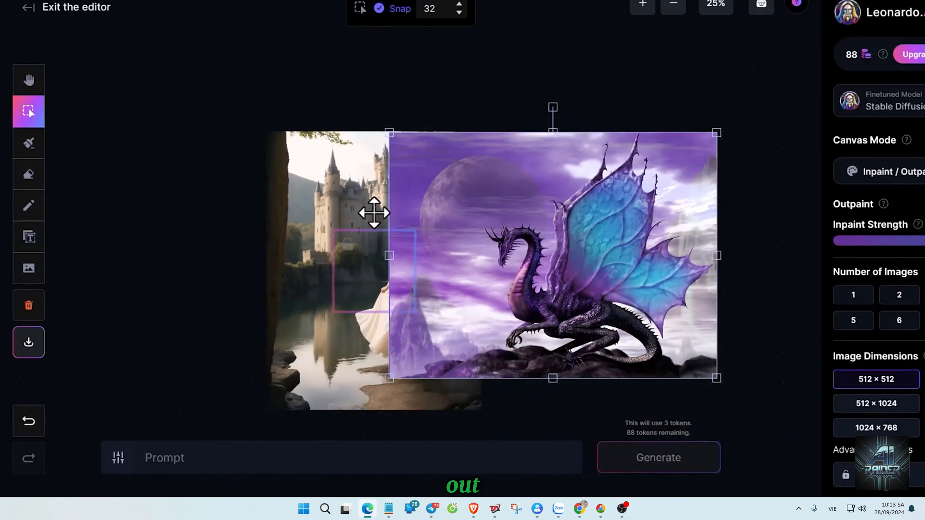
{"action": "scroll", "coordinate": [373, 218], "scroll_direction": "up", "scroll_amount": 2}
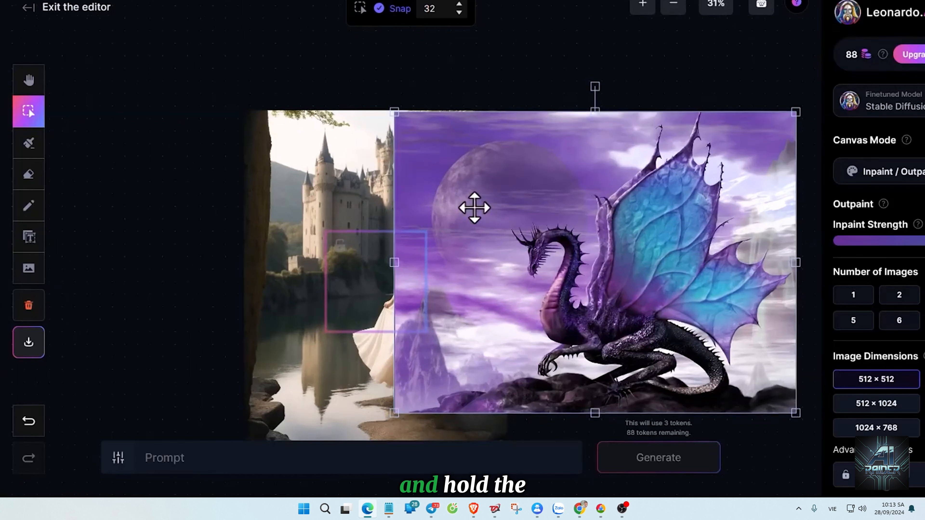
{"action": "key", "text": "space"}
{"action": "left_click_drag", "start_coordinate": [493, 197], "coordinate": [469, 180]}
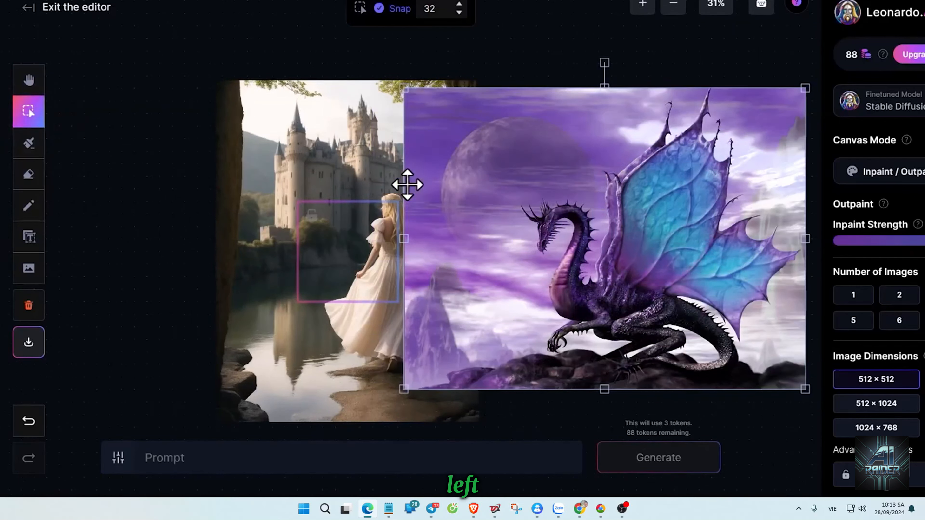
{"action": "left_click", "coordinate": [355, 163]}
{"action": "left_click", "coordinate": [566, 169]}
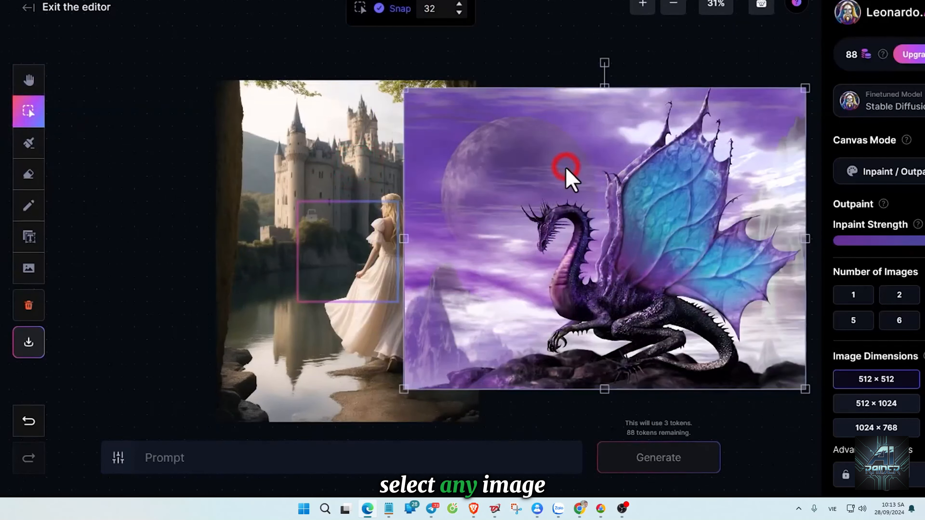
{"action": "left_click_drag", "start_coordinate": [546, 161], "coordinate": [560, 176]}
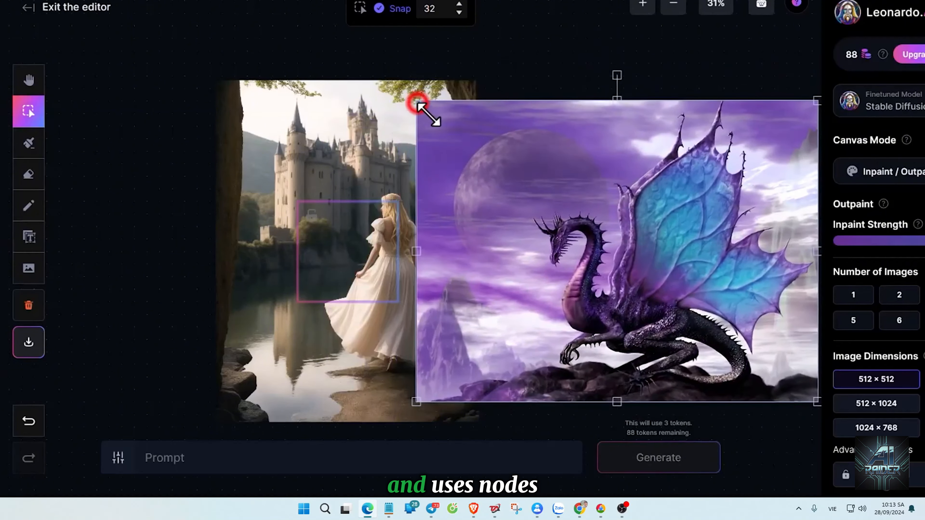
{"action": "left_click_drag", "start_coordinate": [418, 103], "coordinate": [660, 279]}
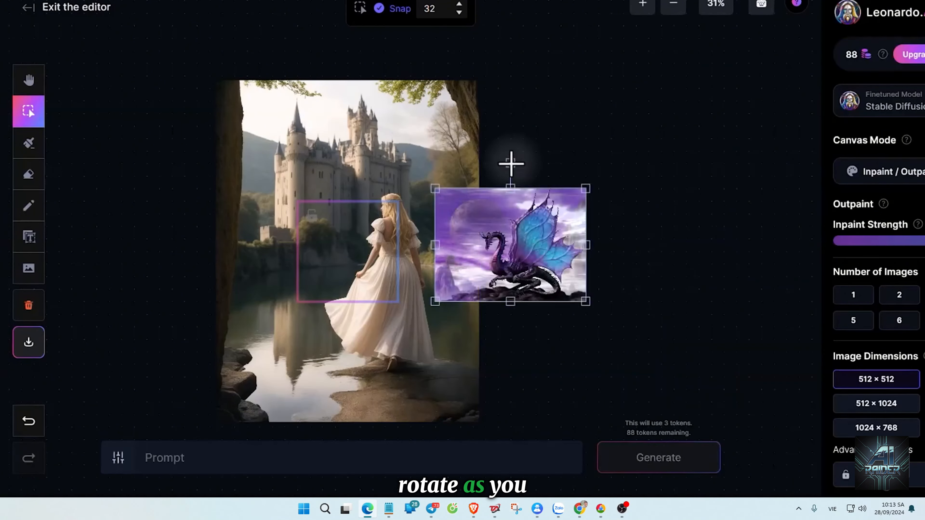
{"action": "mouse_move", "coordinate": [511, 163]}
{"action": "left_mouse_down"}
{"action": "mouse_move", "coordinate": [540, 180]}
{"action": "mouse_move", "coordinate": [498, 160]}
{"action": "mouse_move", "coordinate": [511, 163]}
{"action": "left_mouse_up"}
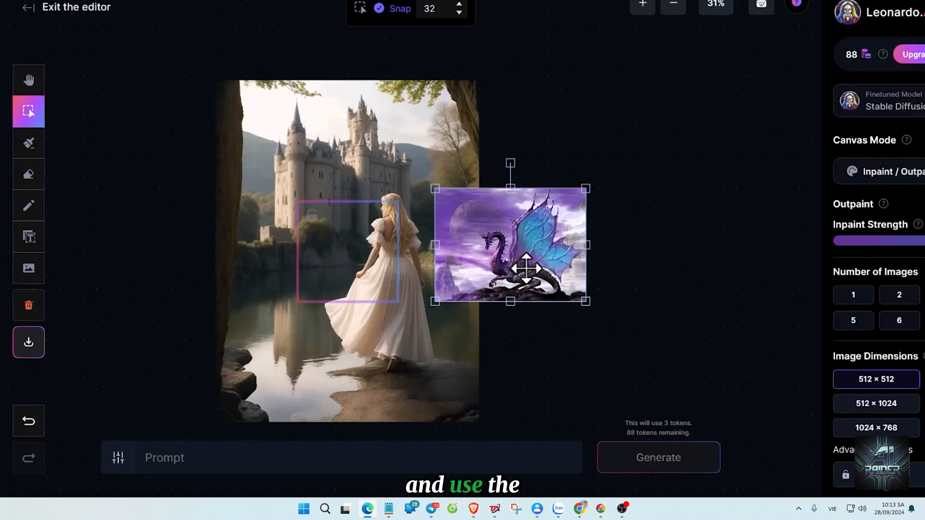
Delete the dragon image from the canvas and undo the deletion.
{"action": "key", "text": "BackSpace"}
{"action": "key", "text": "ctrl+z"}
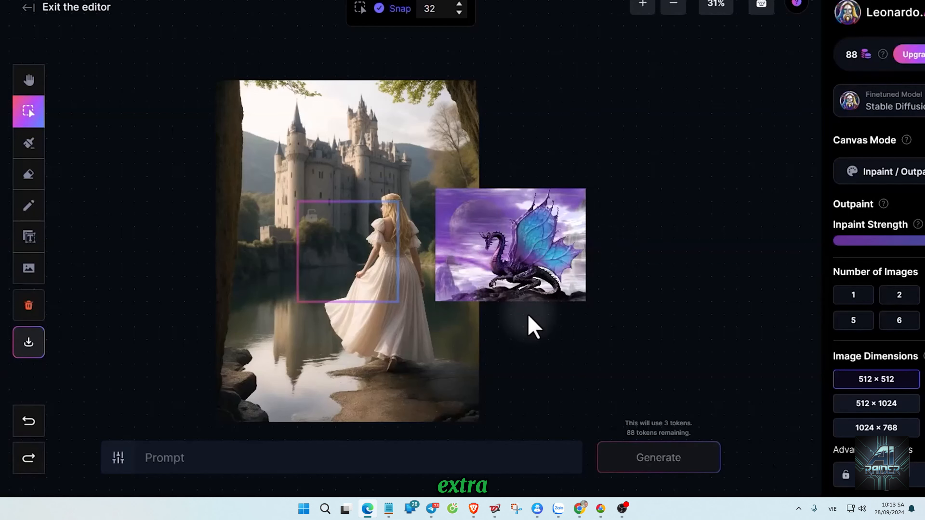
Draw a zigzag yellow pencil stroke with brush size 51 across the sky above the castle.
{"action": "scroll", "coordinate": [248, 239], "scroll_direction": "up", "scroll_amount": 5}
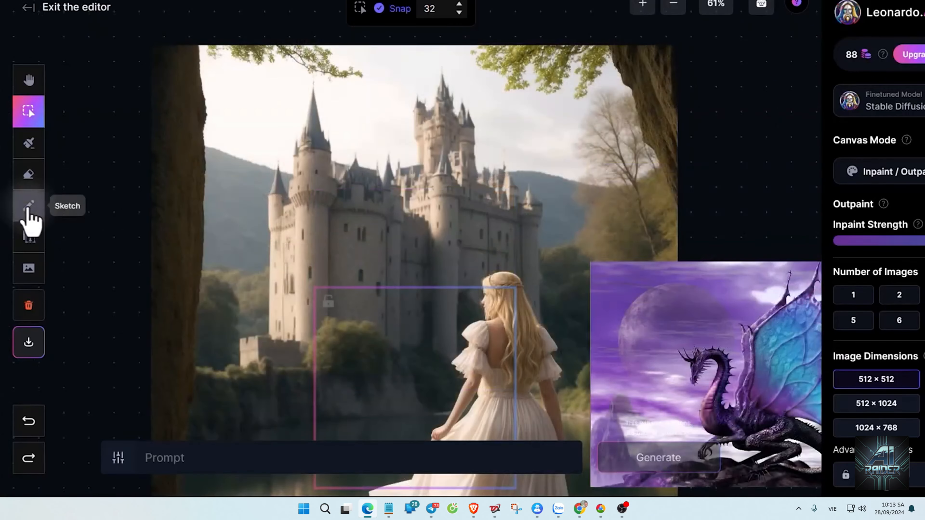
{"action": "left_click", "coordinate": [29, 206]}
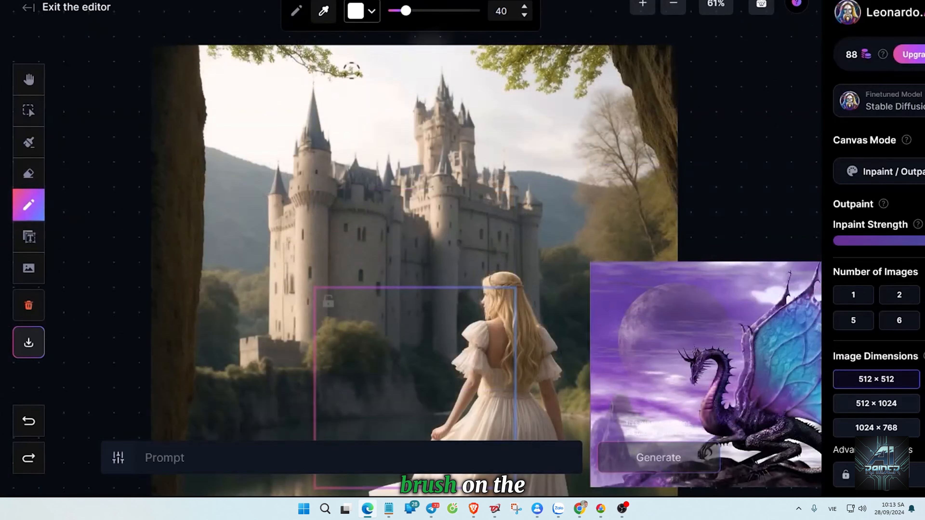
{"action": "left_click", "coordinate": [371, 11]}
{"action": "left_click", "coordinate": [319, 138]}
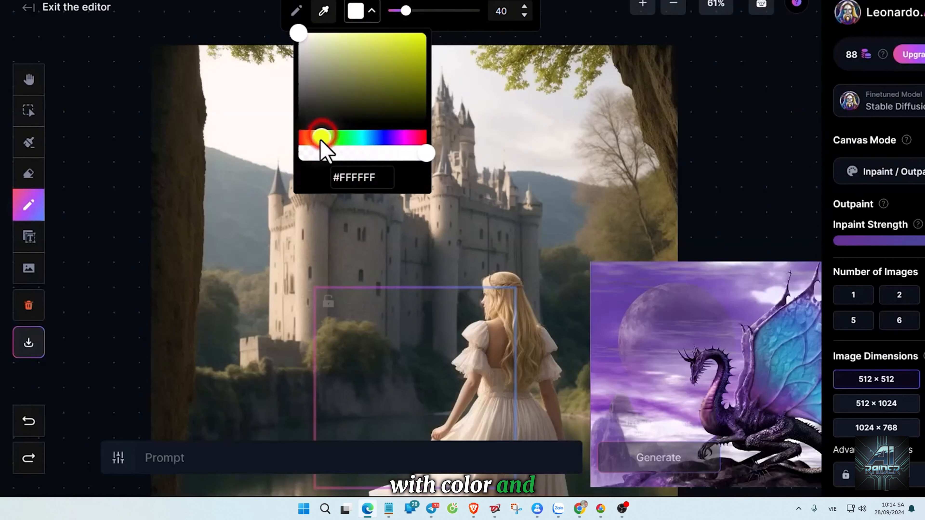
{"action": "left_click", "coordinate": [448, 20]}
{"action": "left_click", "coordinate": [410, 11]}
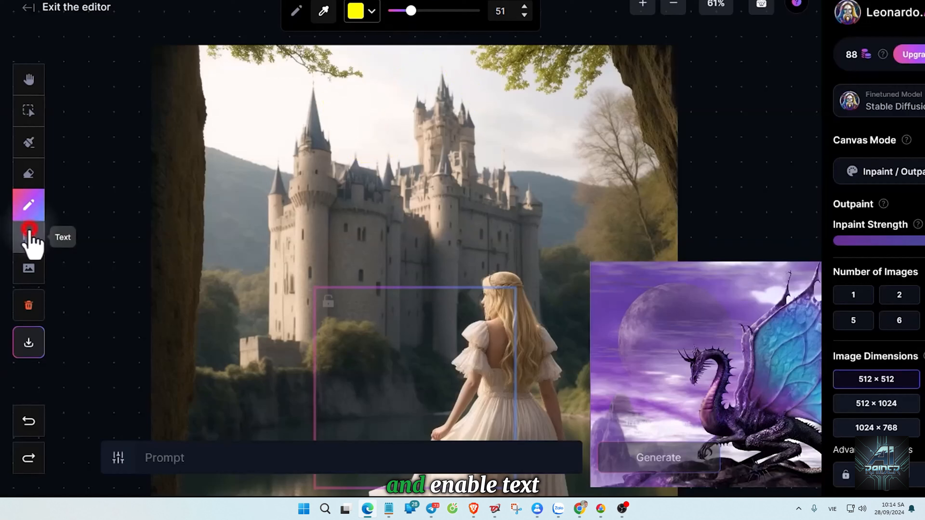
Add the text "My Story" over the castle walls at font size 85.
{"action": "left_click", "coordinate": [30, 237]}
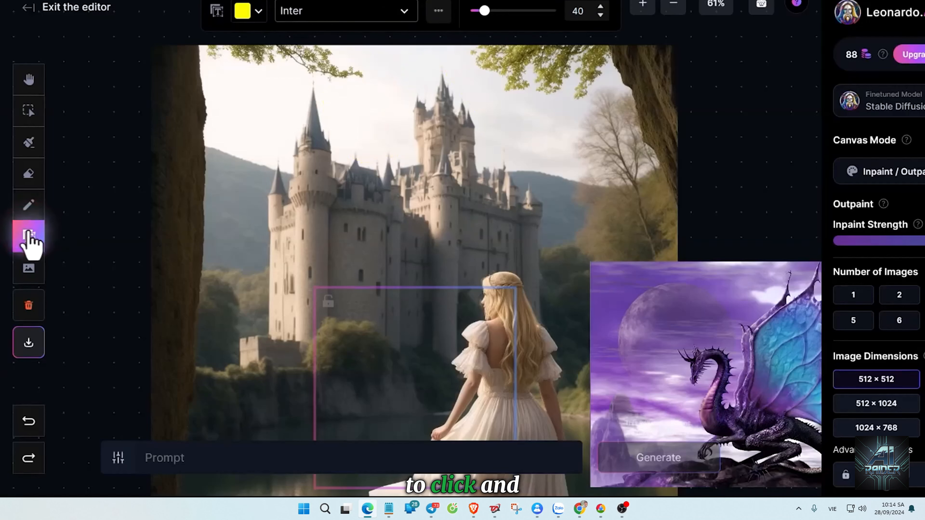
{"action": "left_click", "coordinate": [329, 237]}
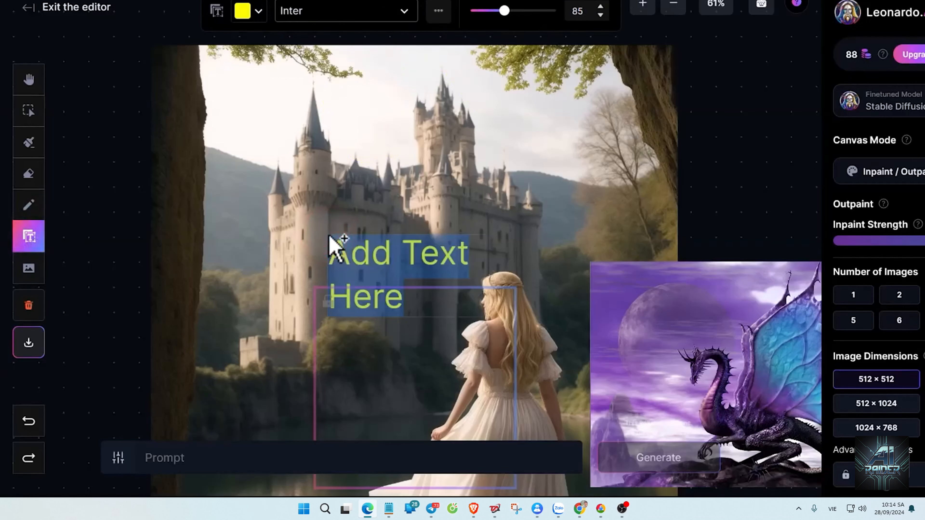
{"action": "type", "text": "My Story"}
Recolor the "My Story" text orange-red and change its font to Verdana.
{"action": "left_click", "coordinate": [259, 12]}
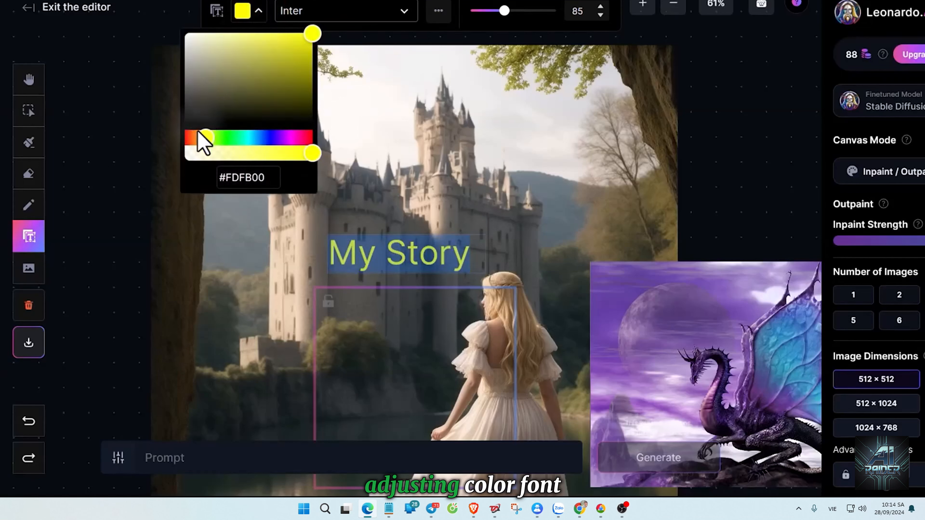
{"action": "left_click_drag", "start_coordinate": [202, 142], "coordinate": [190, 139]}
{"action": "left_click", "coordinate": [373, 13]}
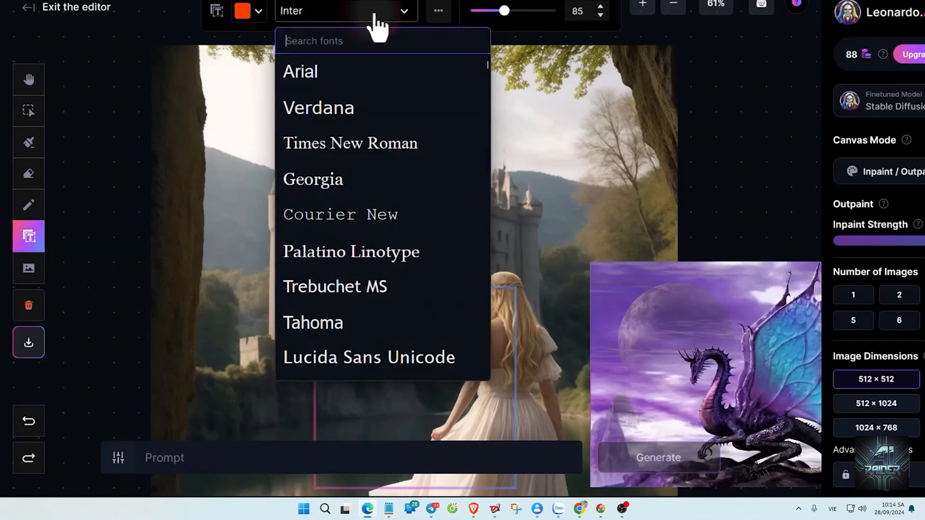
{"action": "type", "text": "ver"}
{"action": "left_click", "coordinate": [327, 75]}
Try bold formatting on the "My Story" text, turn it back off, and set the font size to 70.
{"action": "left_click", "coordinate": [439, 13]}
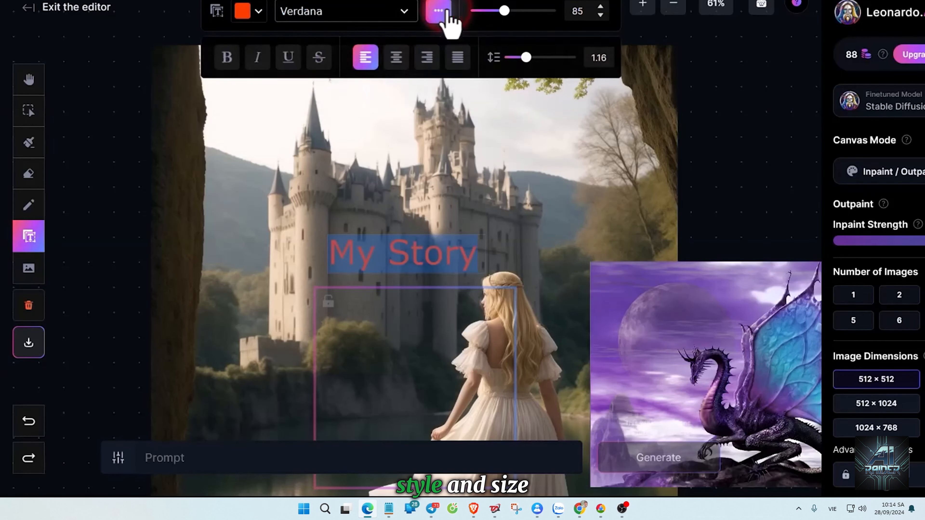
{"action": "left_click", "coordinate": [228, 58]}
{"action": "left_click", "coordinate": [227, 57]}
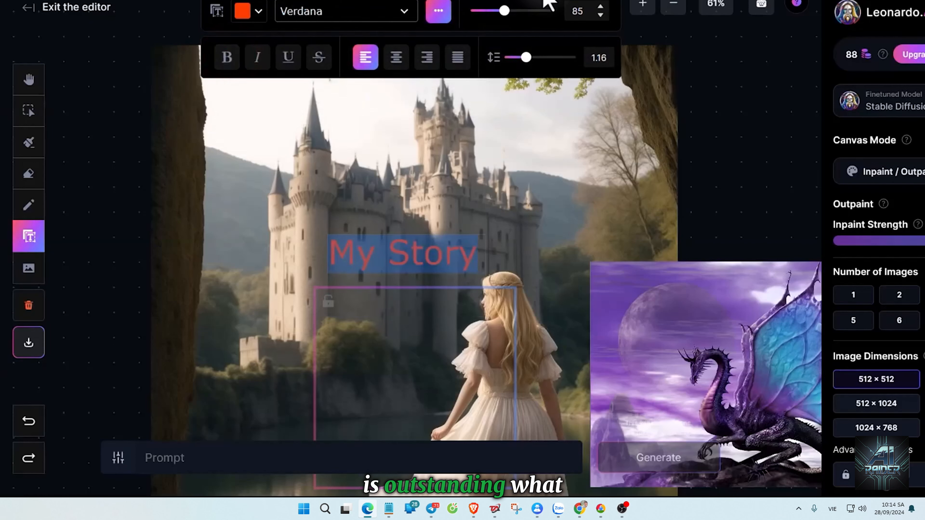
{"action": "mouse_move", "coordinate": [504, 11]}
{"action": "left_mouse_down"}
{"action": "mouse_move", "coordinate": [519, 11]}
{"action": "mouse_move", "coordinate": [489, 11]}
{"action": "mouse_move", "coordinate": [498, 11]}
{"action": "left_mouse_up"}
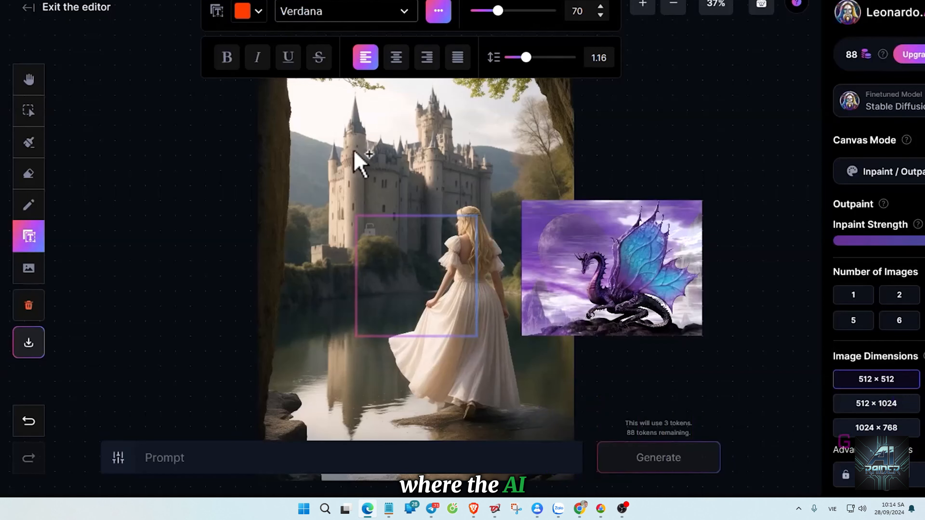
Move the generation frame over the lake beside the princess's dress and mask a patch of water inside it with brush size 51.
{"action": "left_click", "coordinate": [29, 113]}
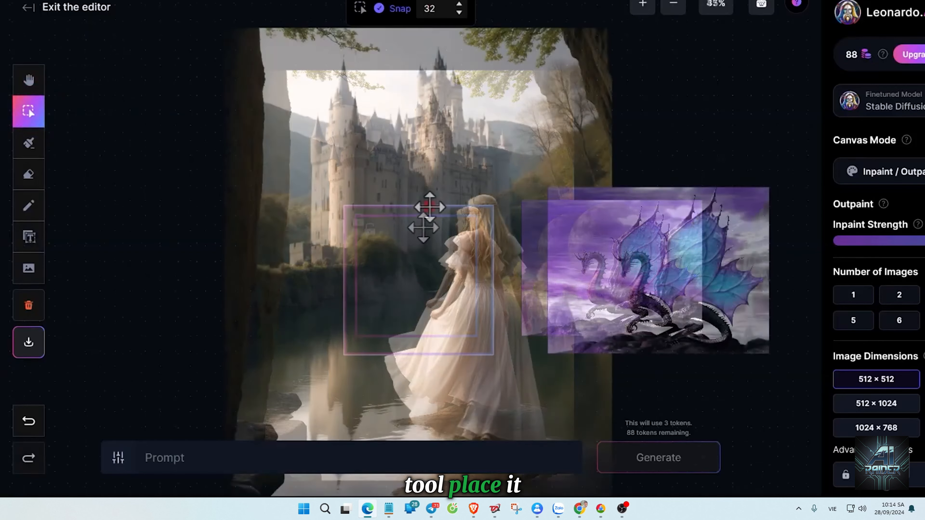
{"action": "left_click_drag", "start_coordinate": [429, 207], "coordinate": [339, 281]}
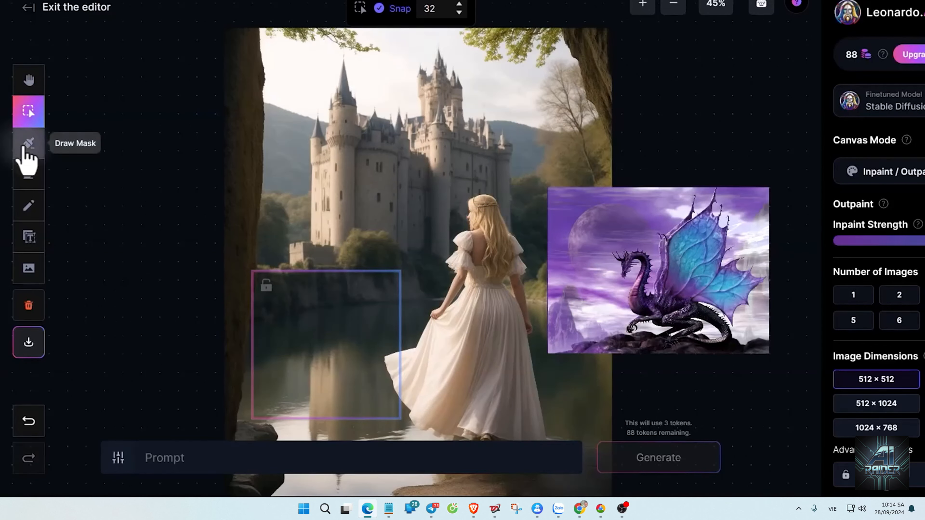
{"action": "left_click", "coordinate": [22, 146]}
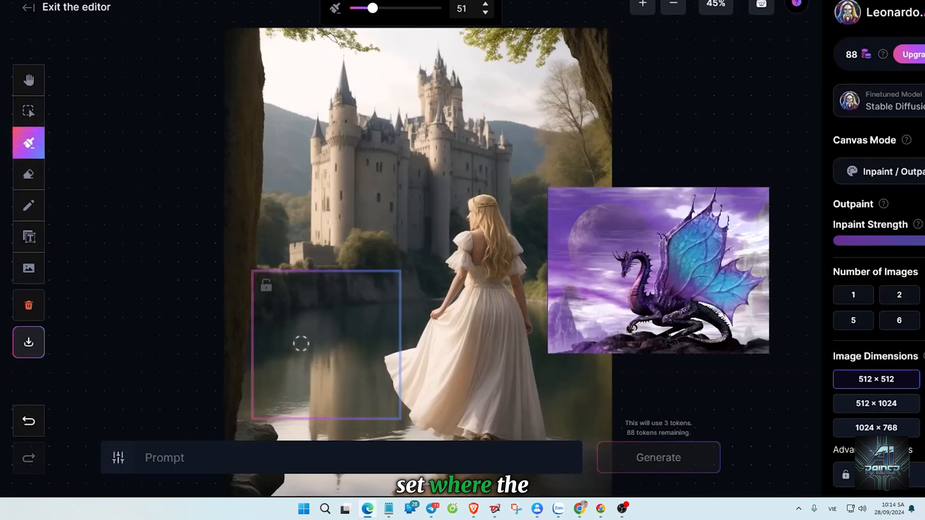
{"action": "mouse_move", "coordinate": [335, 330]}
{"action": "left_mouse_down"}
{"action": "mouse_move", "coordinate": [345, 347]}
{"action": "mouse_move", "coordinate": [318, 352]}
{"action": "mouse_move", "coordinate": [346, 357]}
{"action": "left_mouse_up"}
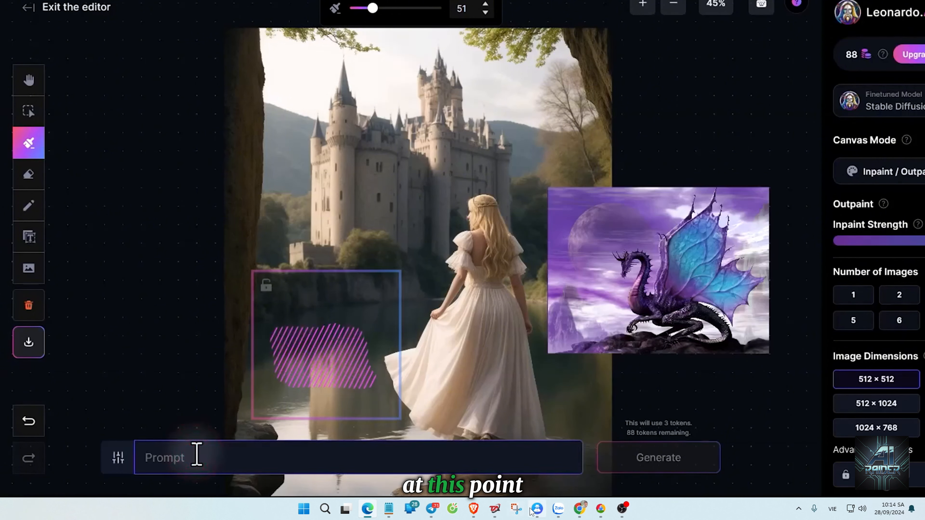
Generate the masked area from the prompt "Add a duck swimming in water", browse the variants, and discard them.
{"action": "type", "text": "Add a duck swimming in water"}
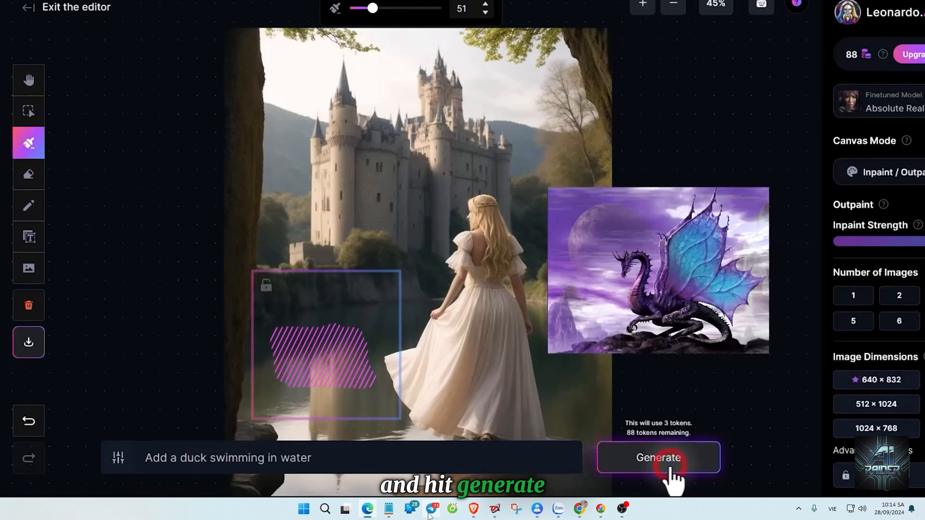
{"action": "left_click", "coordinate": [671, 471]}
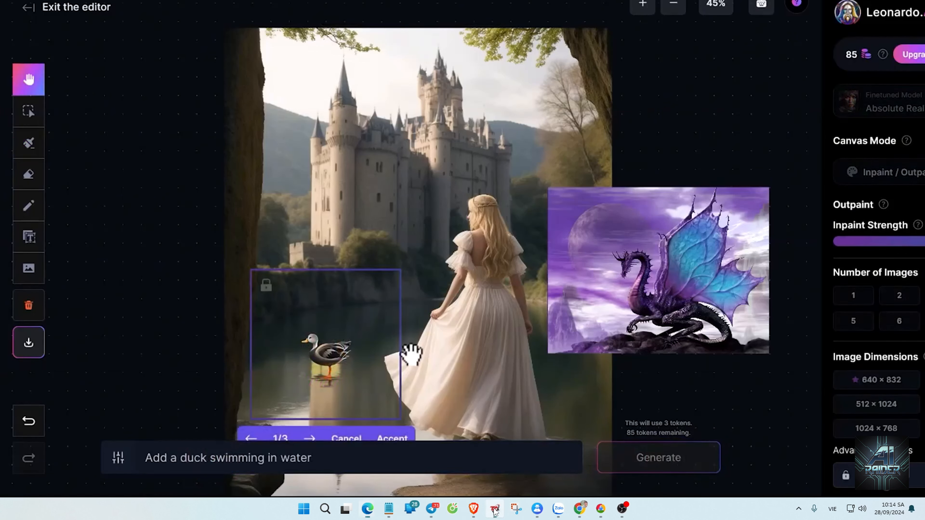
{"action": "left_click", "coordinate": [494, 511]}
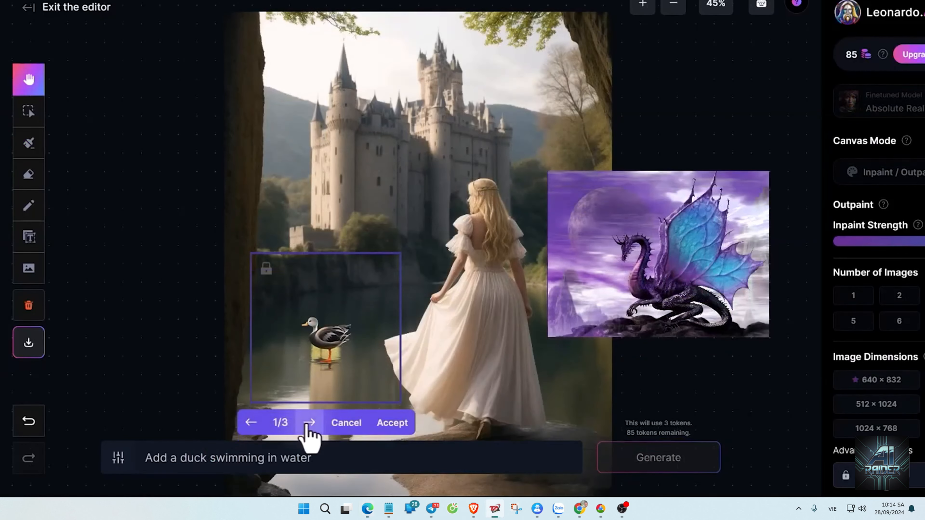
{"action": "left_click", "coordinate": [308, 422]}
{"action": "left_click", "coordinate": [311, 423]}
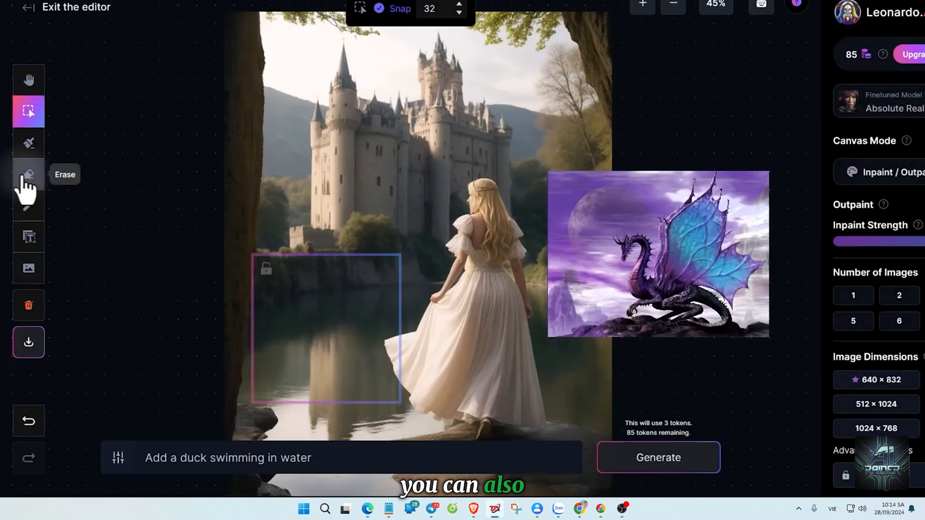
Erase a patch of water inside the frame at size 51, regenerate it with the duck prompt, and cancel the results.
{"action": "left_click", "coordinate": [23, 177]}
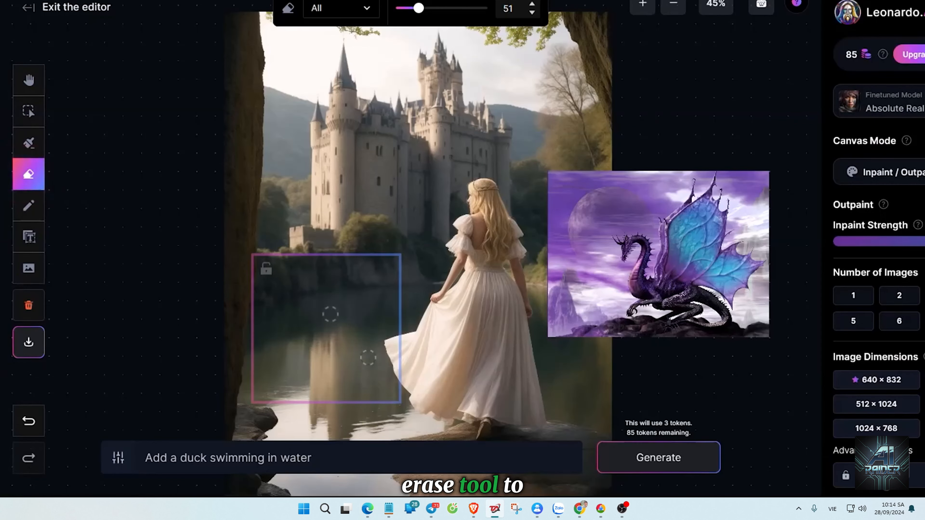
{"action": "mouse_move", "coordinate": [330, 314]}
{"action": "left_mouse_down"}
{"action": "mouse_move", "coordinate": [314, 324]}
{"action": "mouse_move", "coordinate": [336, 333]}
{"action": "mouse_move", "coordinate": [337, 320]}
{"action": "mouse_move", "coordinate": [289, 338]}
{"action": "mouse_move", "coordinate": [318, 350]}
{"action": "mouse_move", "coordinate": [357, 326]}
{"action": "mouse_move", "coordinate": [332, 318]}
{"action": "left_mouse_up"}
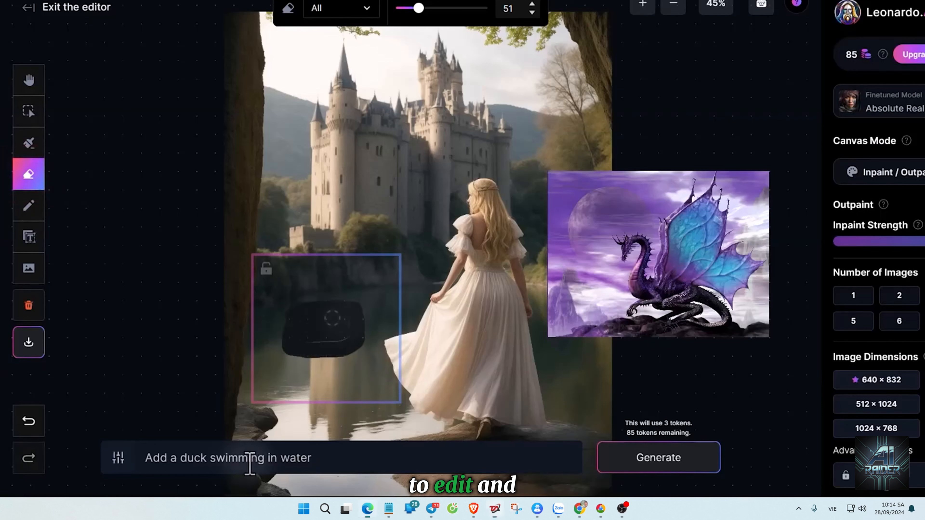
{"action": "left_click", "coordinate": [641, 460]}
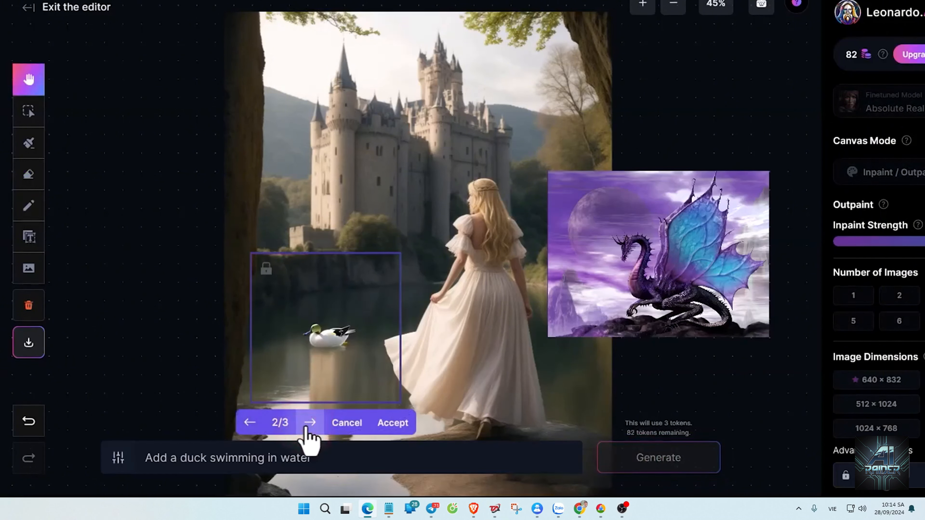
{"action": "left_click", "coordinate": [347, 422]}
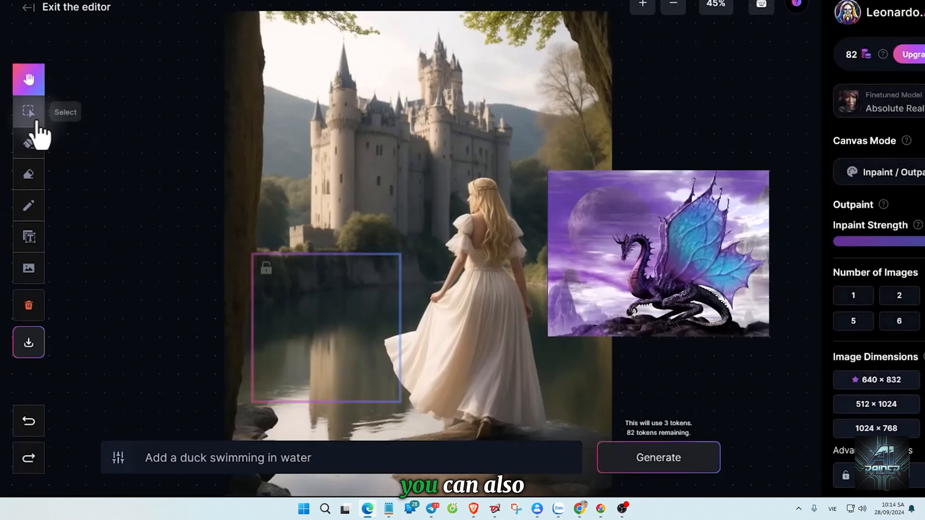
Move the dragon image clear of the princess picture and erase its background around the dragon and rock, refining with eraser size 18.
{"action": "left_click", "coordinate": [35, 117]}
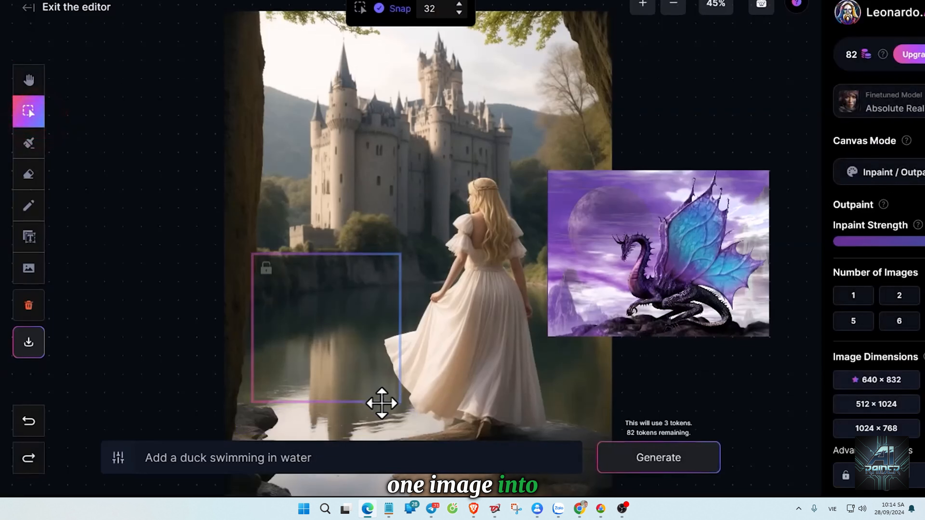
{"action": "mouse_move", "coordinate": [603, 270]}
{"action": "left_mouse_down"}
{"action": "mouse_move", "coordinate": [685, 295]}
{"action": "mouse_move", "coordinate": [635, 283]}
{"action": "left_mouse_up"}
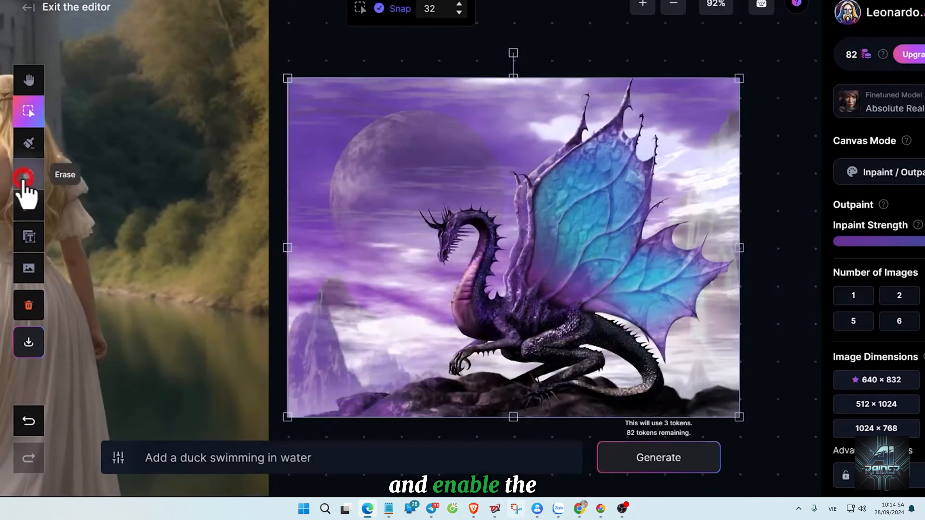
{"action": "left_click", "coordinate": [24, 178]}
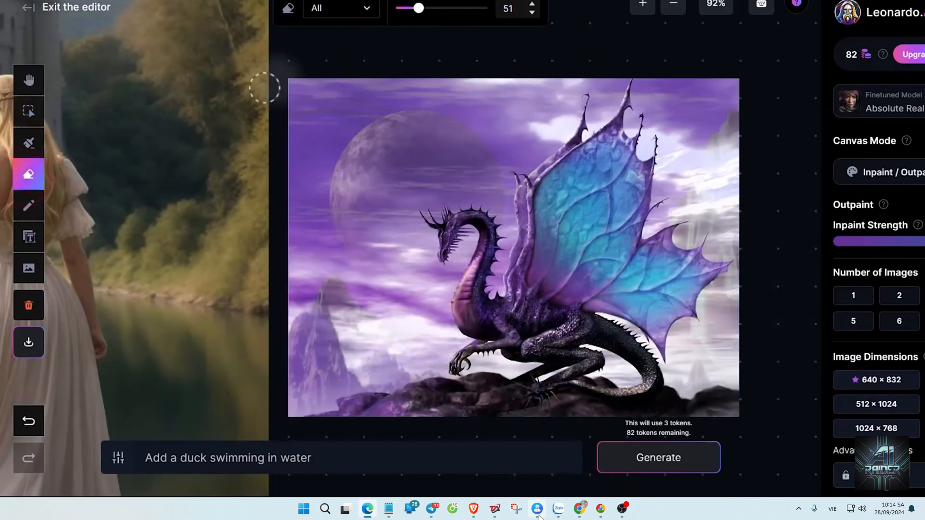
{"action": "mouse_move", "coordinate": [310, 91]}
{"action": "left_mouse_down"}
{"action": "mouse_move", "coordinate": [512, 92]}
{"action": "mouse_move", "coordinate": [516, 106]}
{"action": "mouse_move", "coordinate": [390, 185]}
{"action": "mouse_move", "coordinate": [363, 241]}
{"action": "mouse_move", "coordinate": [389, 302]}
{"action": "left_mouse_up"}
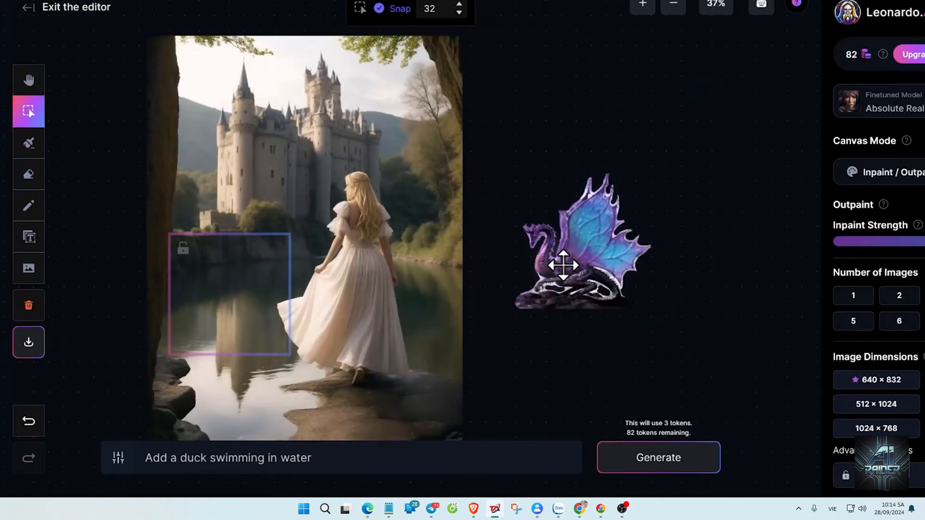
Place the dragon cutout on the lake beside the princess and scale it down to fit inside the generation frame.
{"action": "left_click_drag", "start_coordinate": [572, 259], "coordinate": [222, 308]}
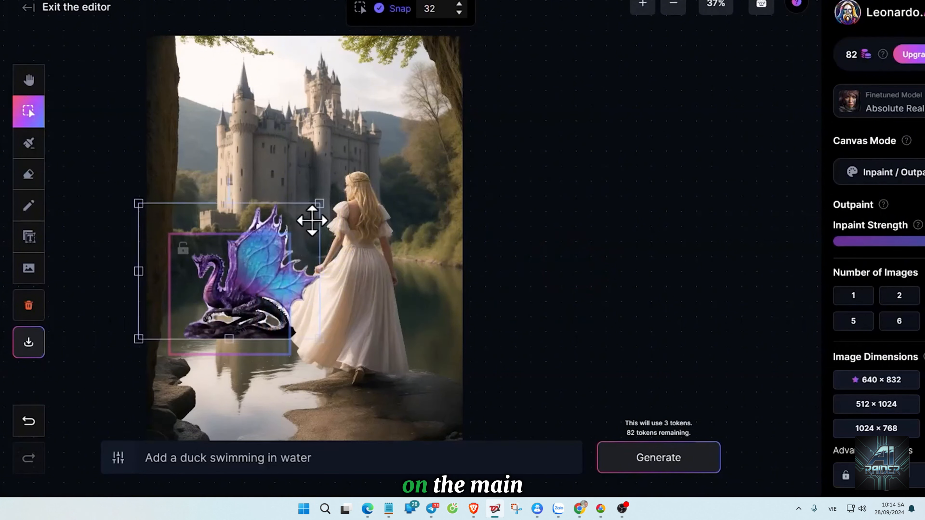
{"action": "left_click_drag", "start_coordinate": [320, 204], "coordinate": [258, 250]}
{"action": "left_click_drag", "start_coordinate": [218, 288], "coordinate": [233, 309]}
{"action": "left_click_drag", "start_coordinate": [271, 256], "coordinate": [265, 260]}
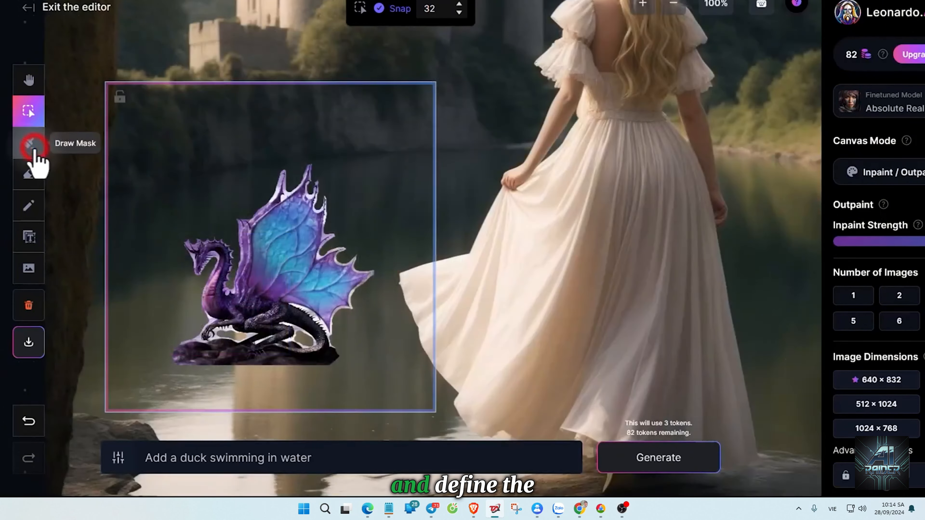
Mask the dragon's outline with brush size 11 and enter the prompt "A dragon laying on a rock floating on the water with big blue wings".
{"action": "left_click", "coordinate": [32, 145]}
{"action": "left_click_drag", "start_coordinate": [274, 171], "coordinate": [237, 224]}
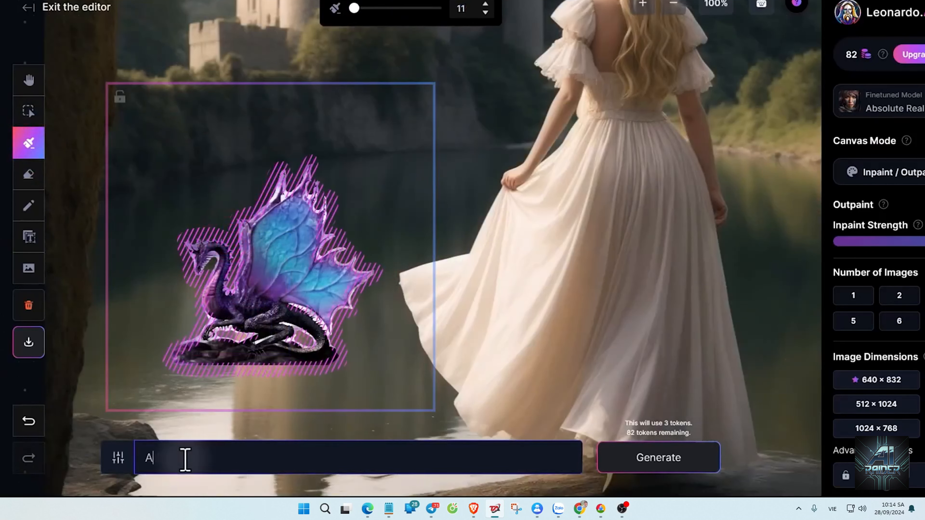
{"action": "type", "text": "ing on a rock floating on the water with big blue wings"}
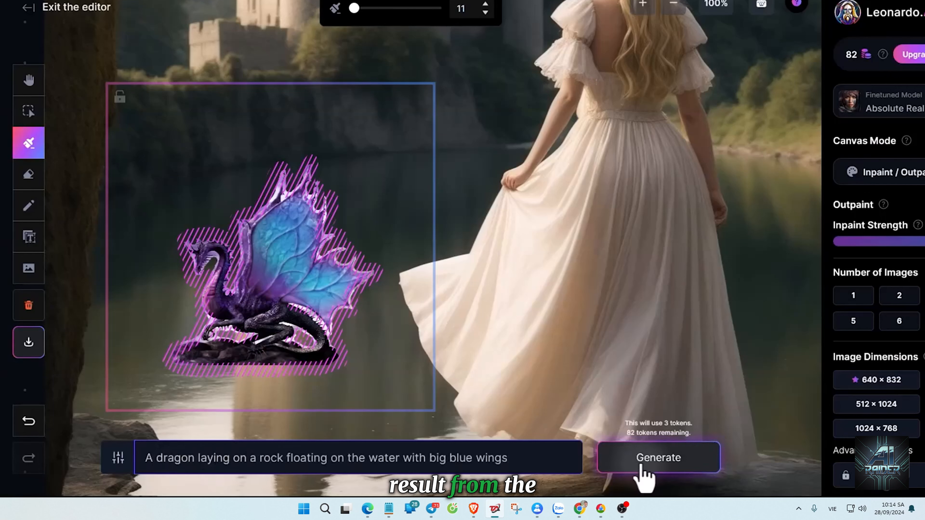
Generate the masked dragon area, compare the variants, and accept the first one.
{"action": "left_click", "coordinate": [643, 460]}
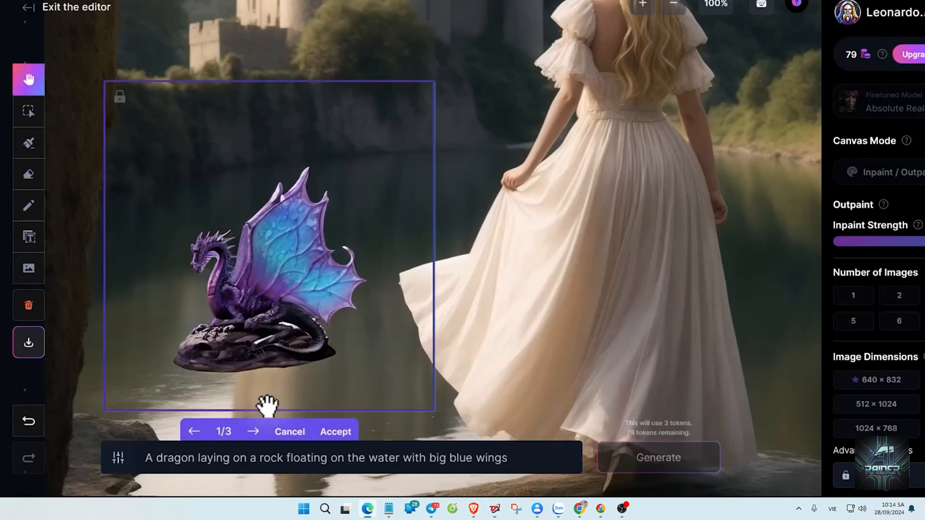
{"action": "left_click", "coordinate": [253, 431]}
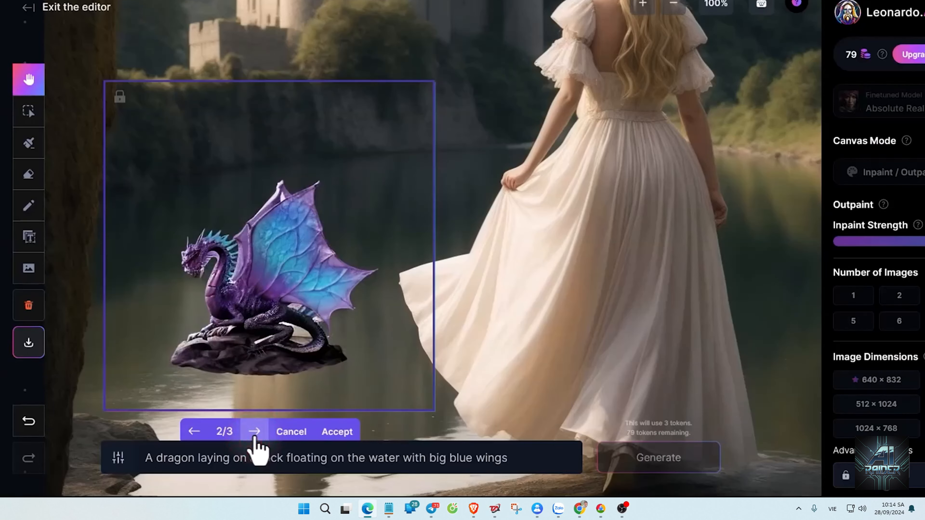
{"action": "left_click", "coordinate": [254, 435]}
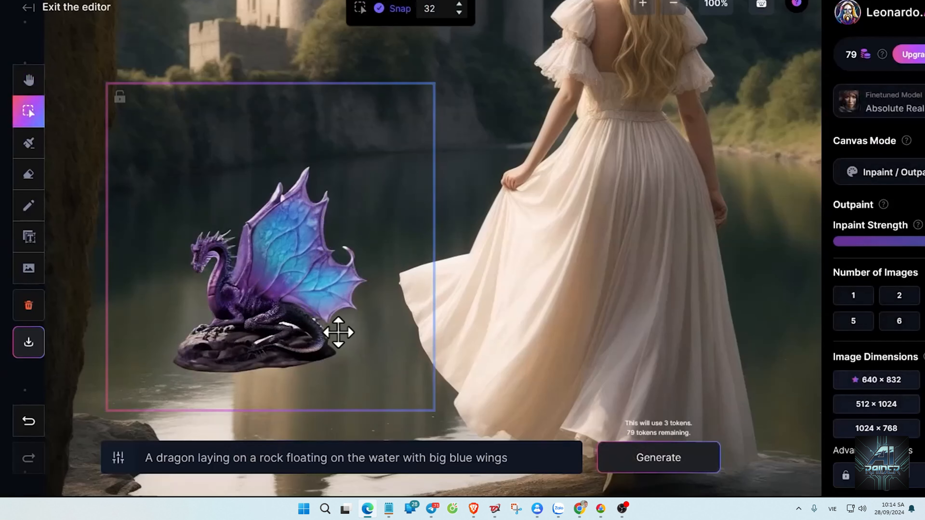
Move the generated dragon tile aside to reveal the original cutout beneath it, and undo the move.
{"action": "scroll", "coordinate": [343, 333], "scroll_direction": "down", "scroll_amount": 5}
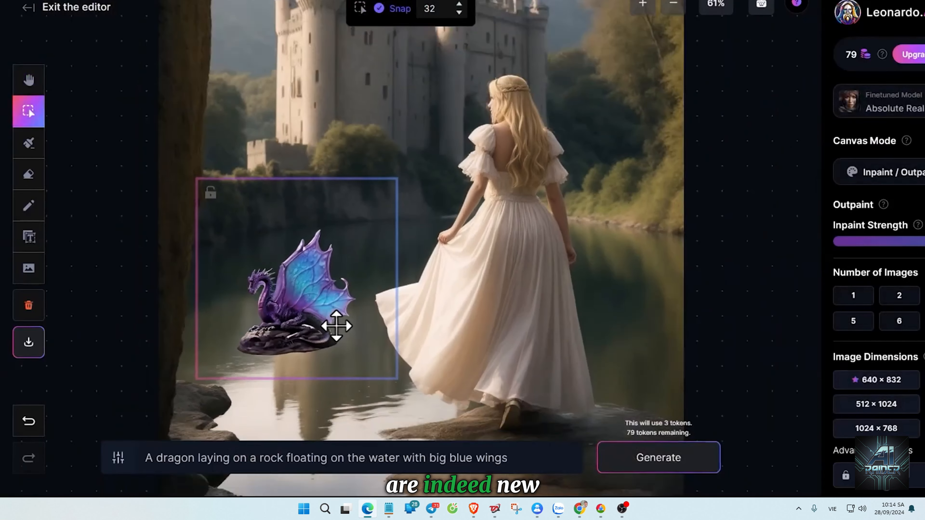
{"action": "left_click_drag", "start_coordinate": [316, 296], "coordinate": [186, 301]}
{"action": "left_click_drag", "start_coordinate": [280, 292], "coordinate": [358, 304]}
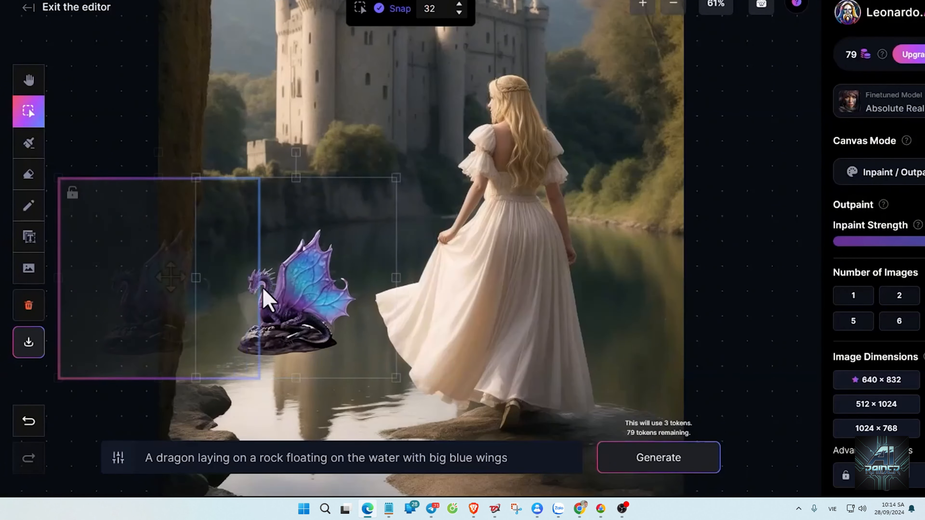
{"action": "left_click_drag", "start_coordinate": [265, 348], "coordinate": [157, 255]}
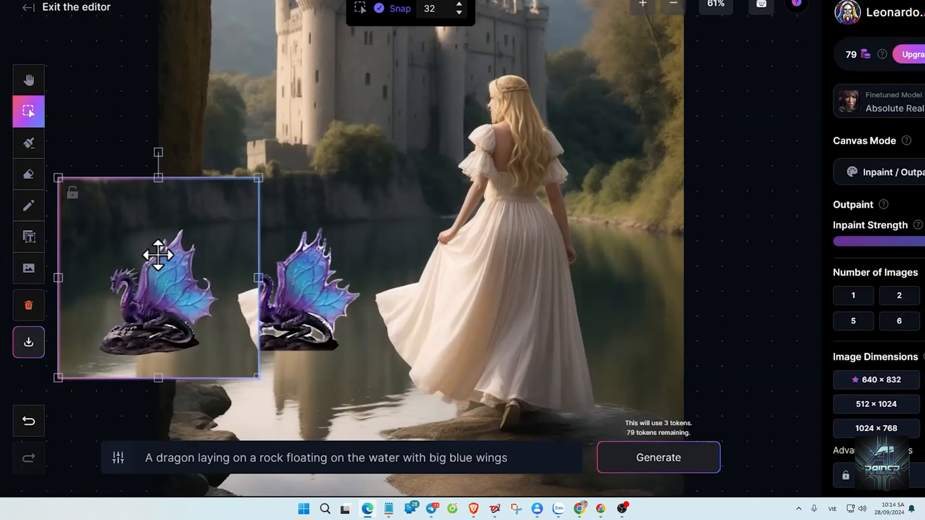
{"action": "key", "text": "ctrl+z"}
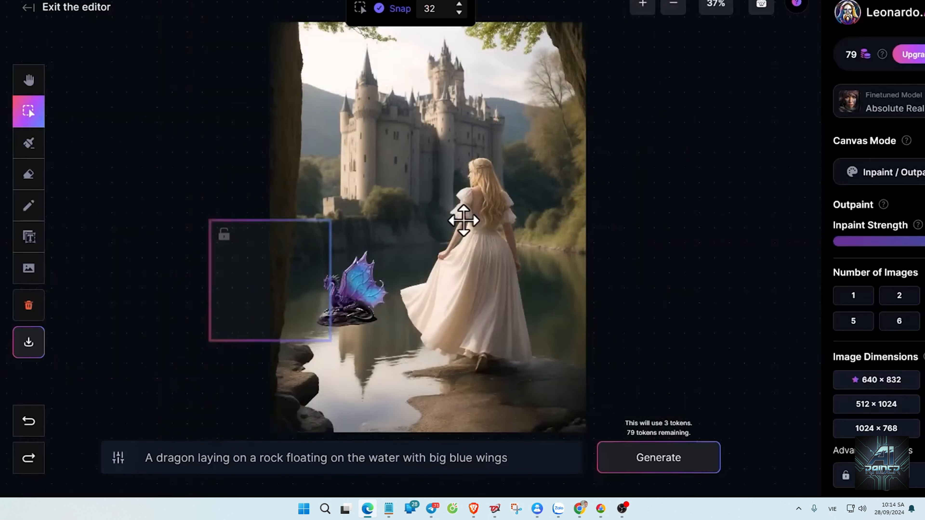
Move the princess image to the right, away from the generated dragon tile, to inspect them as separate layers.
{"action": "left_click_drag", "start_coordinate": [466, 221], "coordinate": [626, 255]}
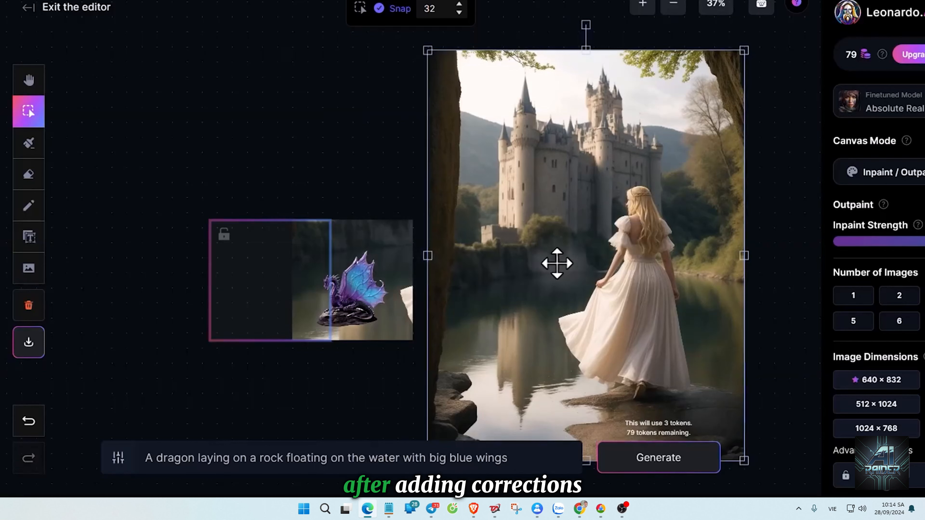
{"action": "left_click", "coordinate": [392, 260]}
{"action": "left_click", "coordinate": [531, 253]}
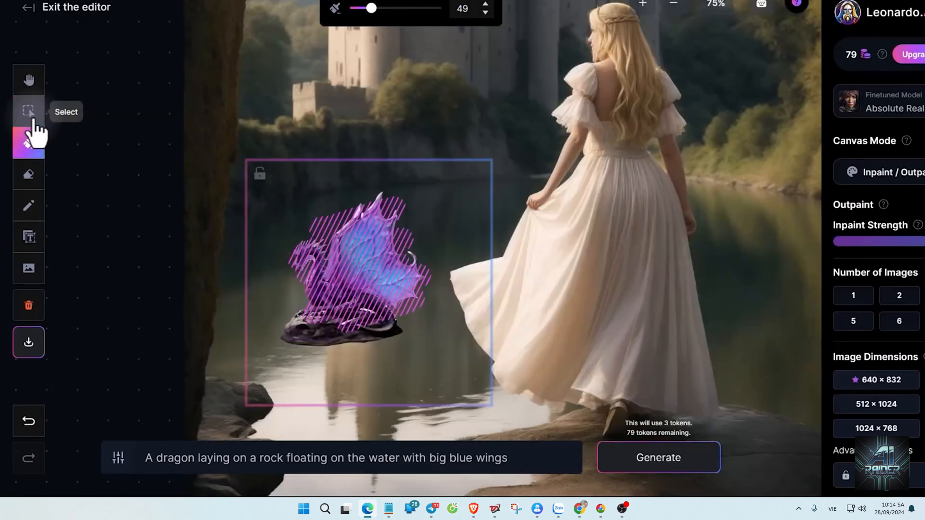
Select the mask drawn over the dragon and move it right toward the princess's dress.
{"action": "left_click", "coordinate": [29, 111]}
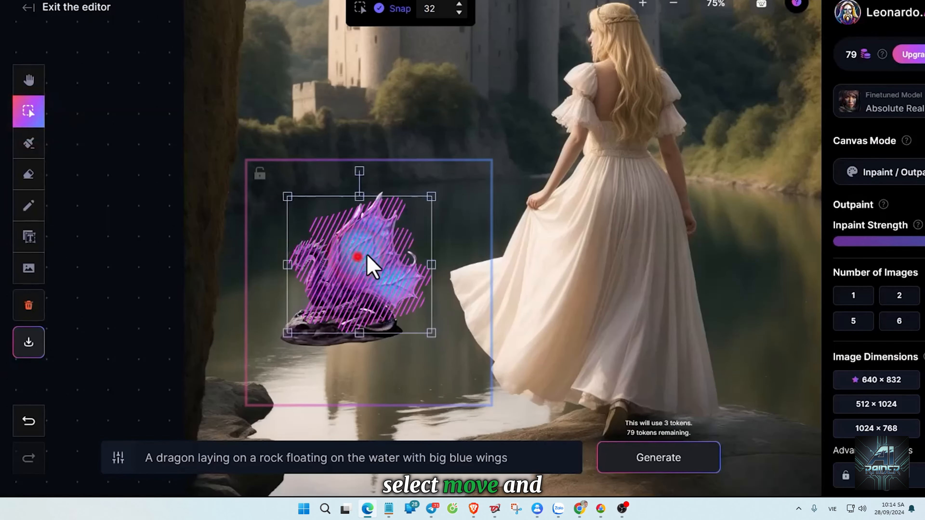
{"action": "mouse_move", "coordinate": [367, 255]}
{"action": "left_mouse_down"}
{"action": "mouse_move", "coordinate": [365, 195]}
{"action": "mouse_move", "coordinate": [291, 211]}
{"action": "mouse_move", "coordinate": [431, 265]}
{"action": "mouse_move", "coordinate": [406, 244]}
{"action": "left_mouse_up"}
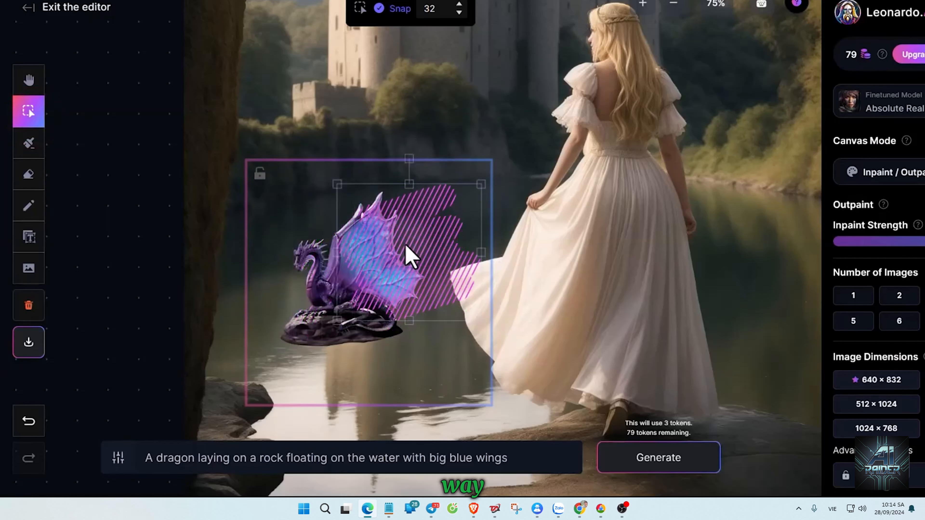
Delete the mask over the dragon, and try moving the generated dragon tile toward the princess before undoing the move.
{"action": "key", "text": "Delete"}
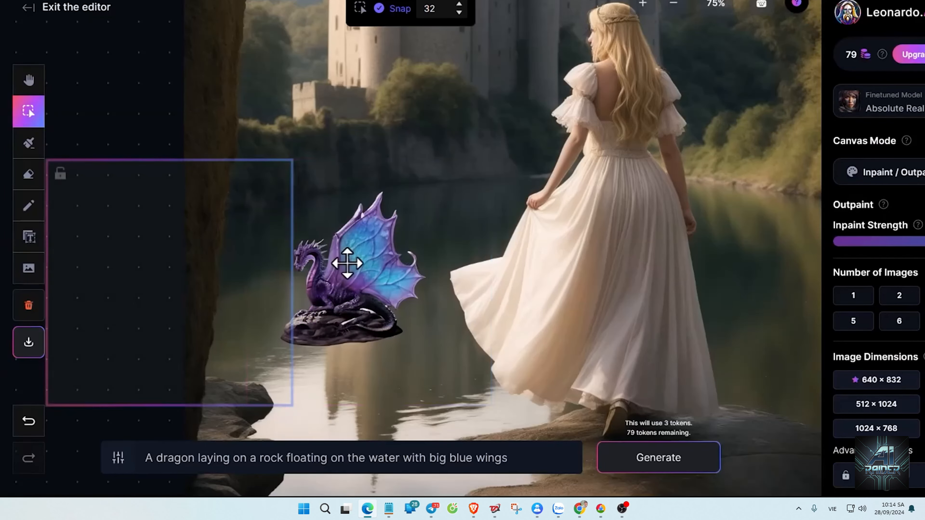
{"action": "left_click", "coordinate": [348, 262]}
{"action": "left_click_drag", "start_coordinate": [391, 266], "coordinate": [521, 226]}
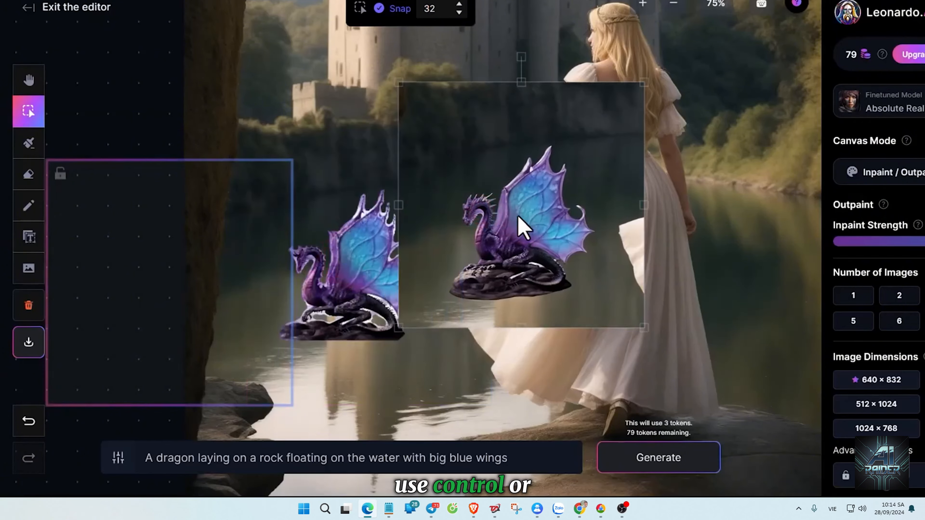
{"action": "key", "text": "ctrl+z"}
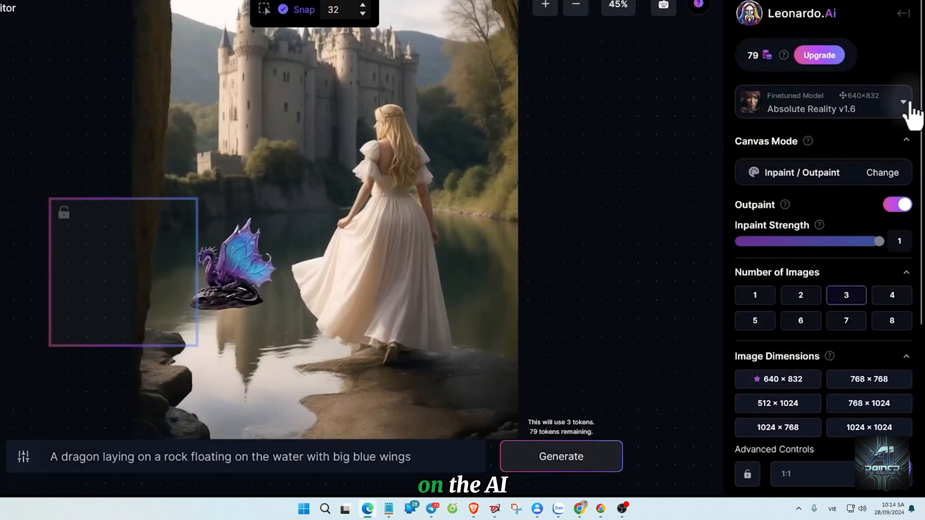
Review the finetuned models available for the canvas.
{"action": "left_click", "coordinate": [903, 105]}
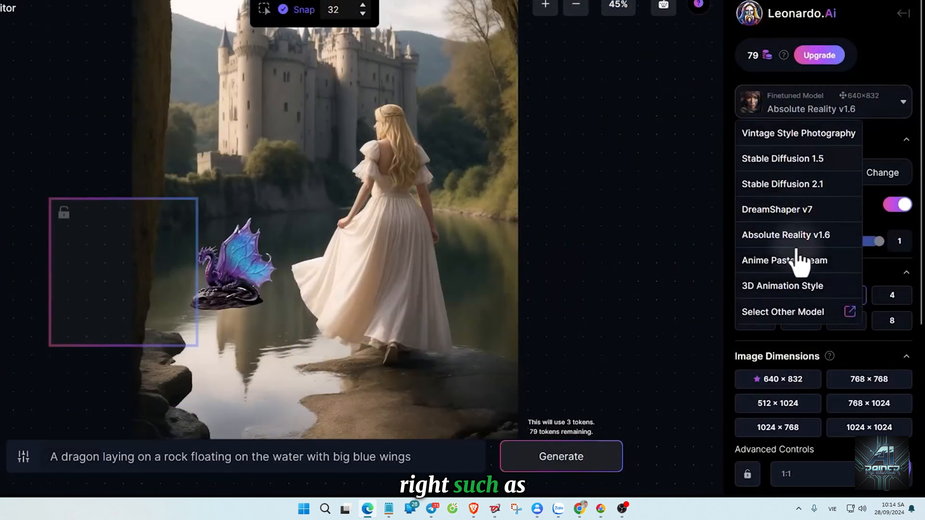
{"action": "left_click", "coordinate": [904, 103]}
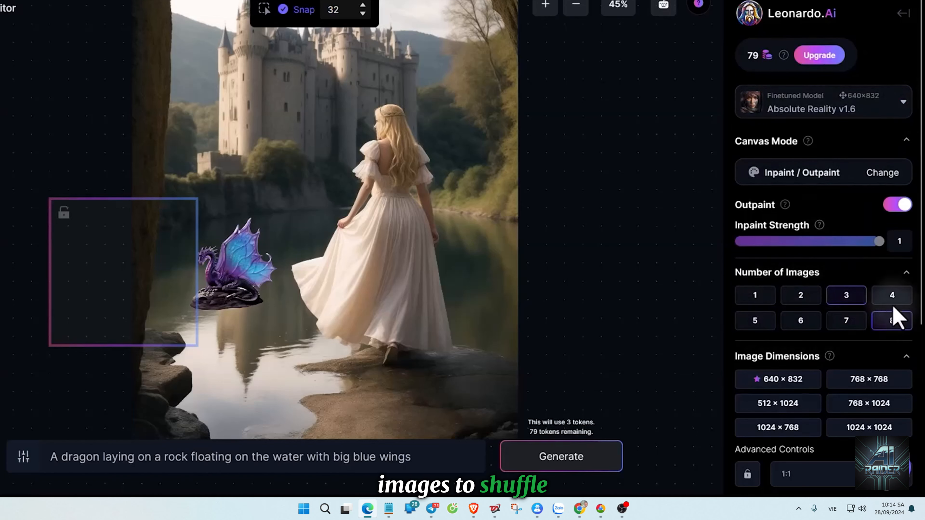
Try the 768 × 768 image dimensions and browse the aspect ratio options for the generation frame.
{"action": "scroll", "coordinate": [816, 286], "scroll_direction": "down", "scroll_amount": 5}
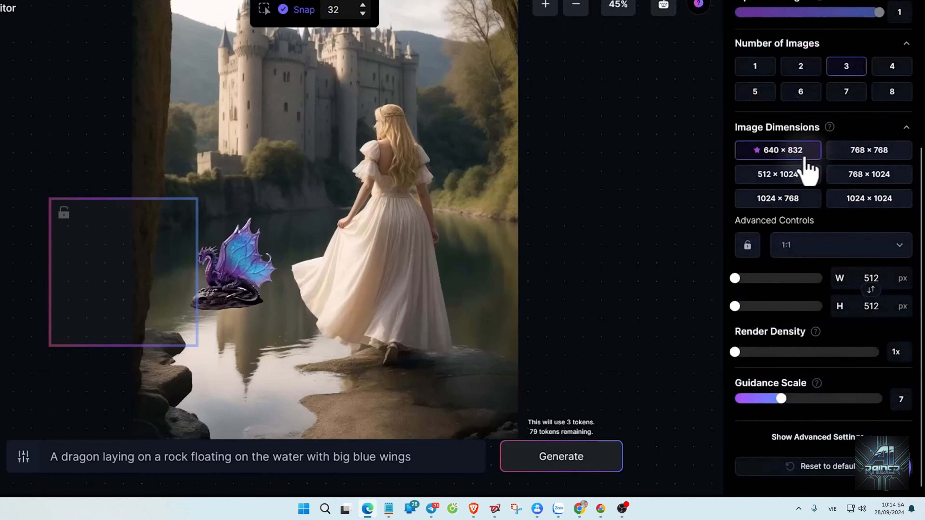
{"action": "left_click", "coordinate": [794, 174]}
{"action": "left_click", "coordinate": [869, 150]}
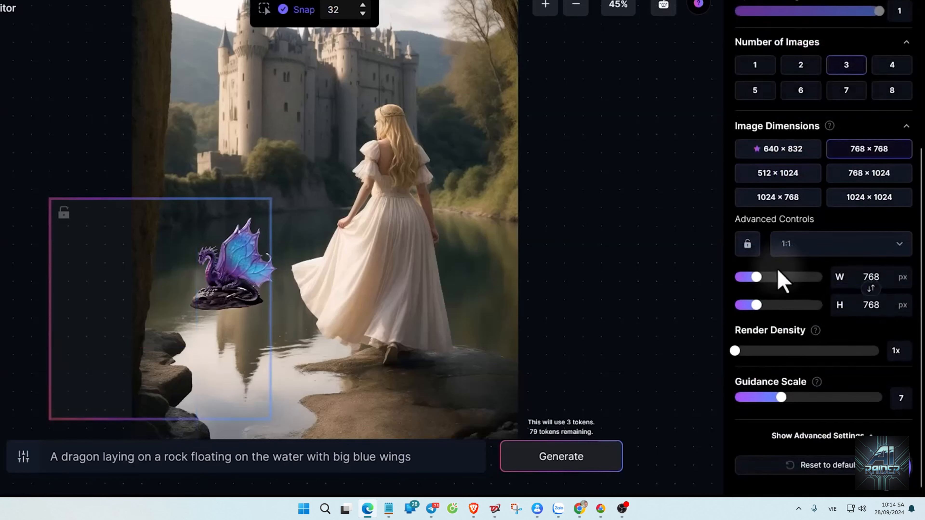
{"action": "left_click", "coordinate": [825, 244]}
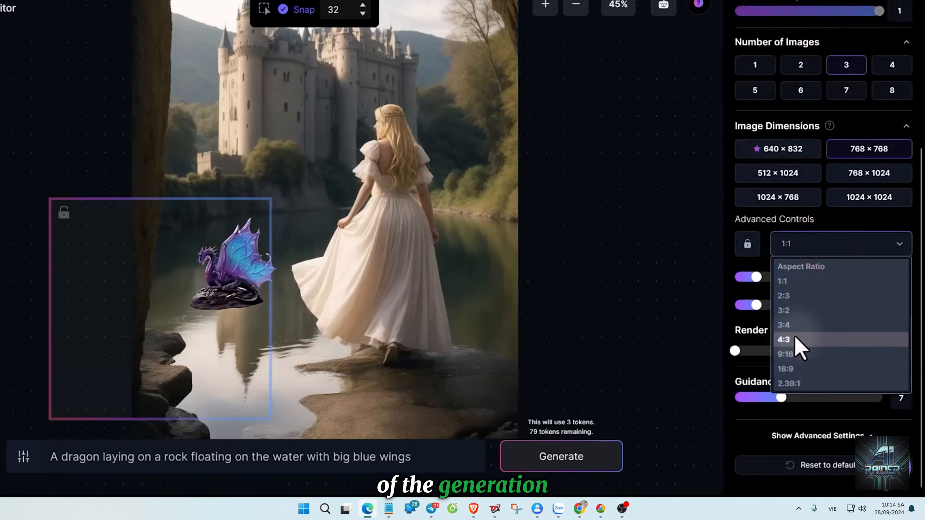
{"action": "left_click", "coordinate": [797, 328]}
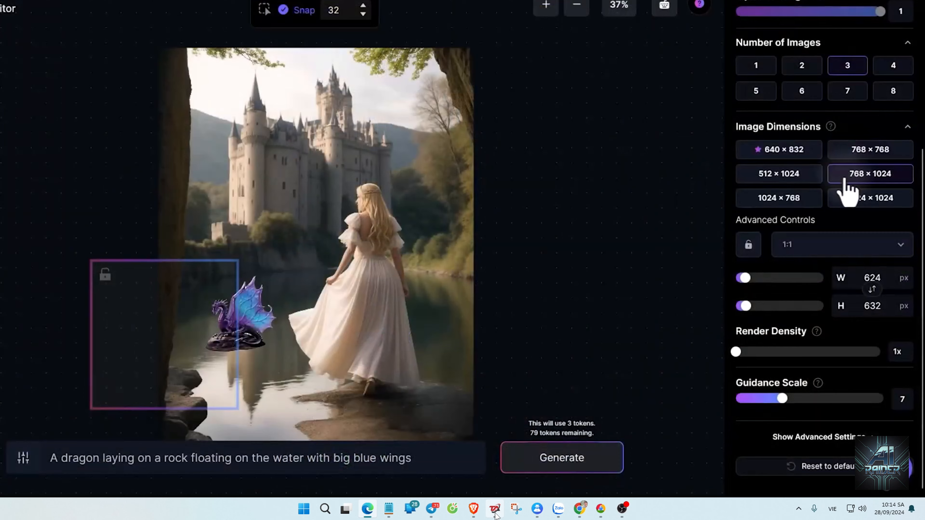
Switch the canvas mode to Img2Img and generate three images for the masked lake area from the dragon prompt.
{"action": "scroll", "coordinate": [834, 204], "scroll_direction": "up", "scroll_amount": 5}
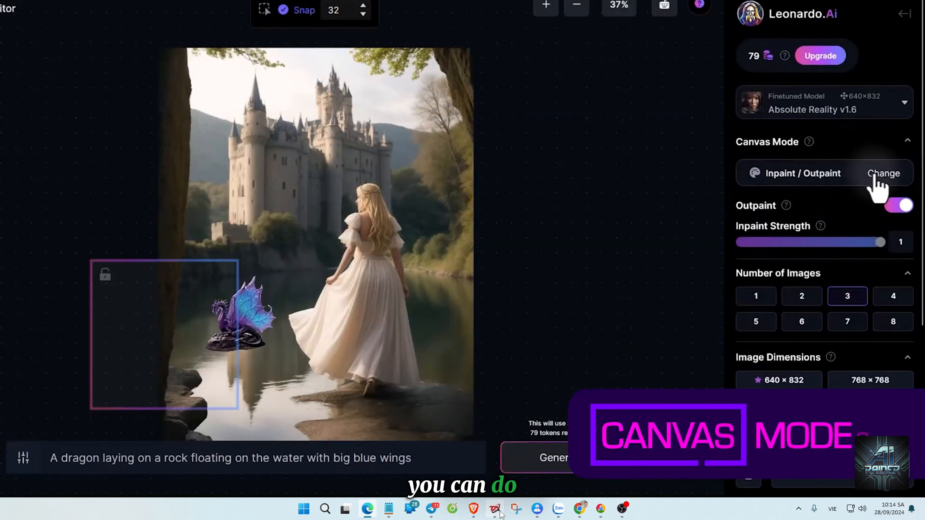
{"action": "left_click", "coordinate": [888, 174]}
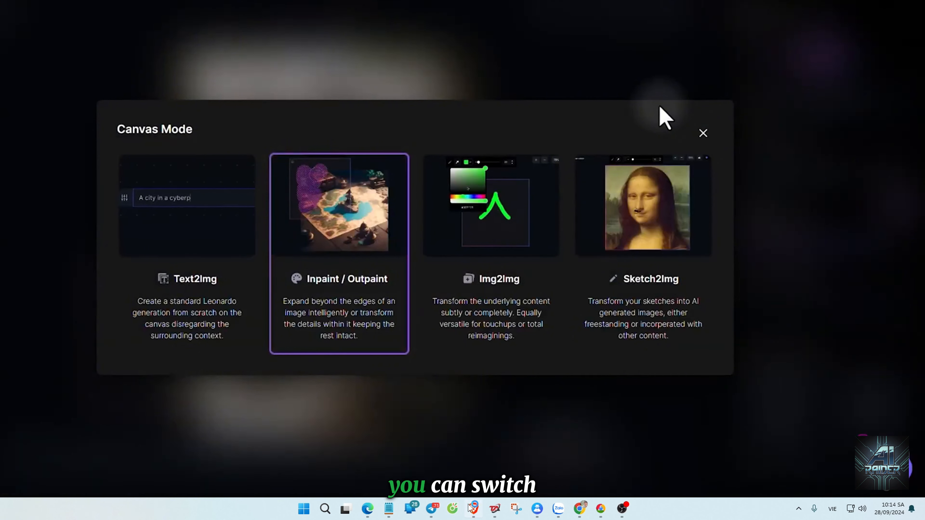
{"action": "left_click", "coordinate": [491, 241]}
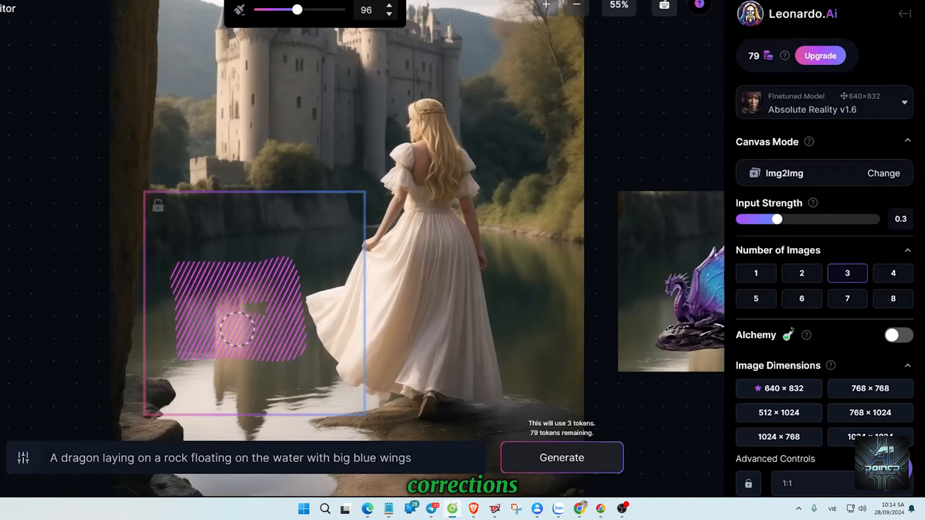
{"action": "left_click", "coordinate": [541, 458]}
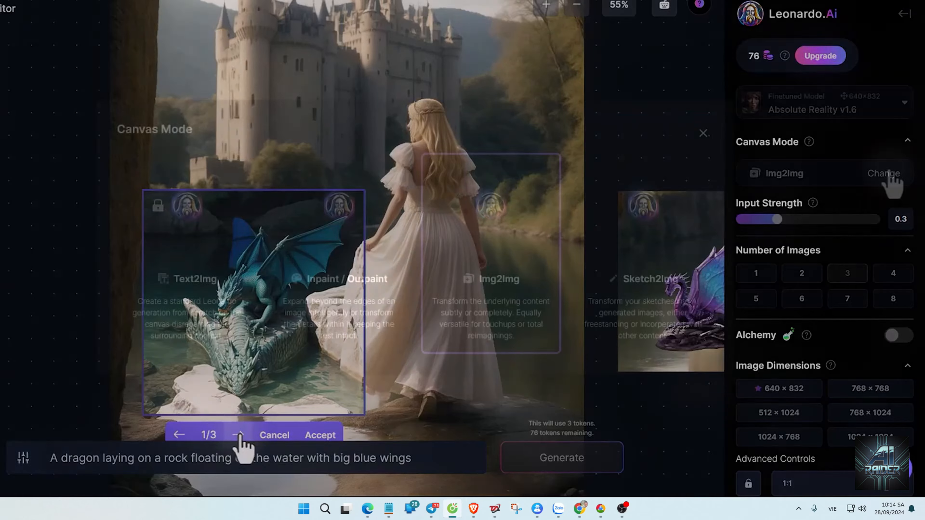
Switch the canvas mode to Sketch2Img and sketch small strokes on the lake water inside the generation frame.
{"action": "left_click", "coordinate": [883, 173]}
{"action": "left_click", "coordinate": [650, 218]}
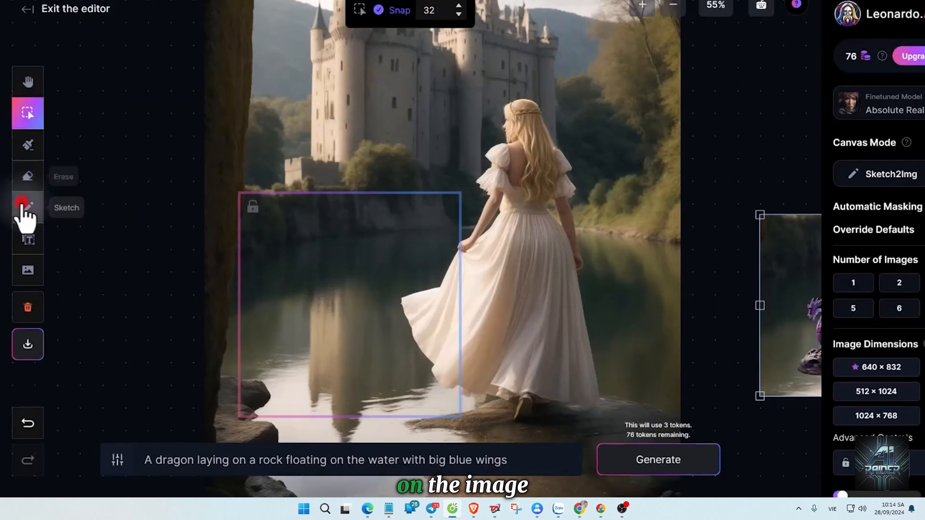
{"action": "left_click", "coordinate": [23, 205]}
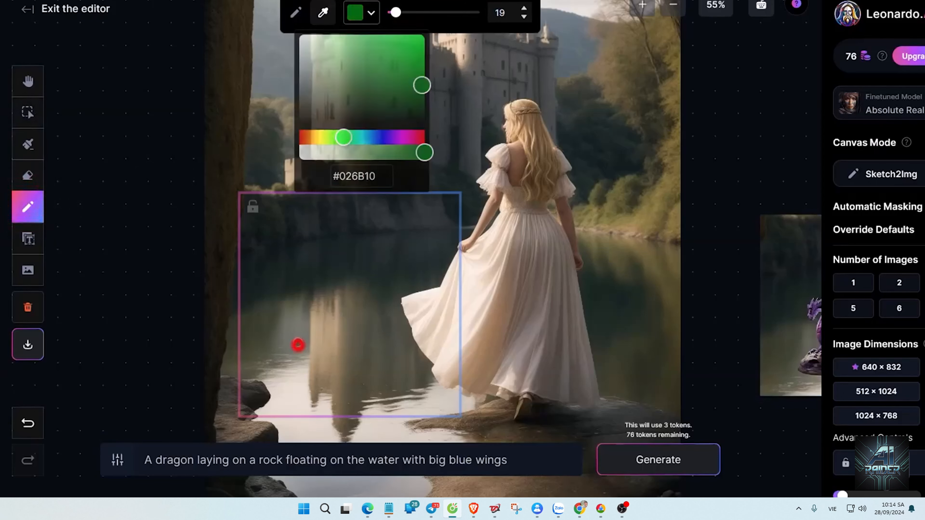
{"action": "mouse_move", "coordinate": [300, 346]}
{"action": "left_mouse_down"}
{"action": "mouse_move", "coordinate": [295, 320]}
{"action": "mouse_move", "coordinate": [316, 324]}
{"action": "left_mouse_up"}
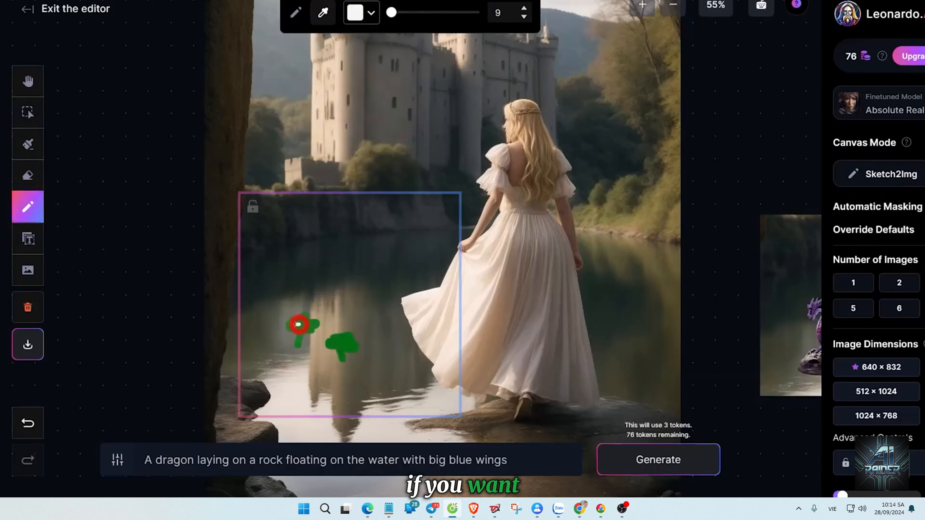
{"action": "left_click_drag", "start_coordinate": [290, 323], "coordinate": [304, 324]}
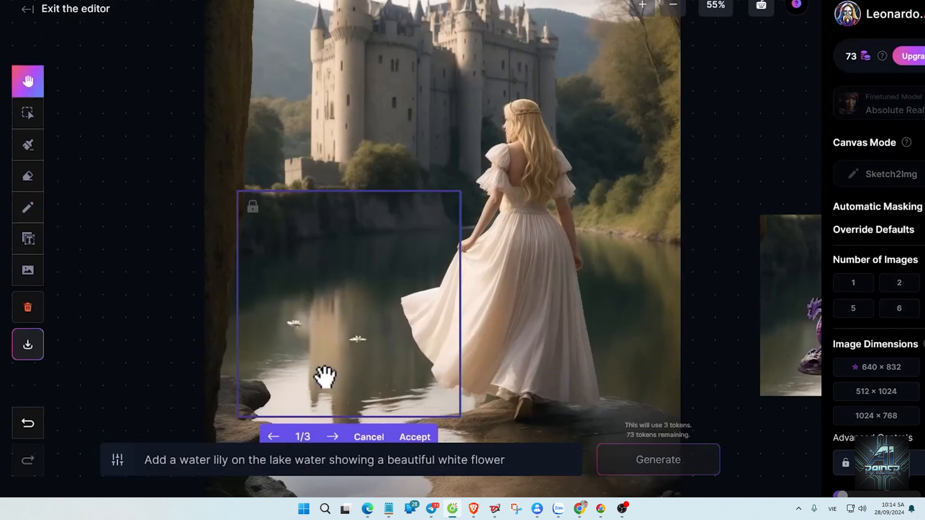
Accept the first variant generated from "Add a water lily on the lake water showing a beautiful white flower".
{"action": "left_click", "coordinate": [408, 436]}
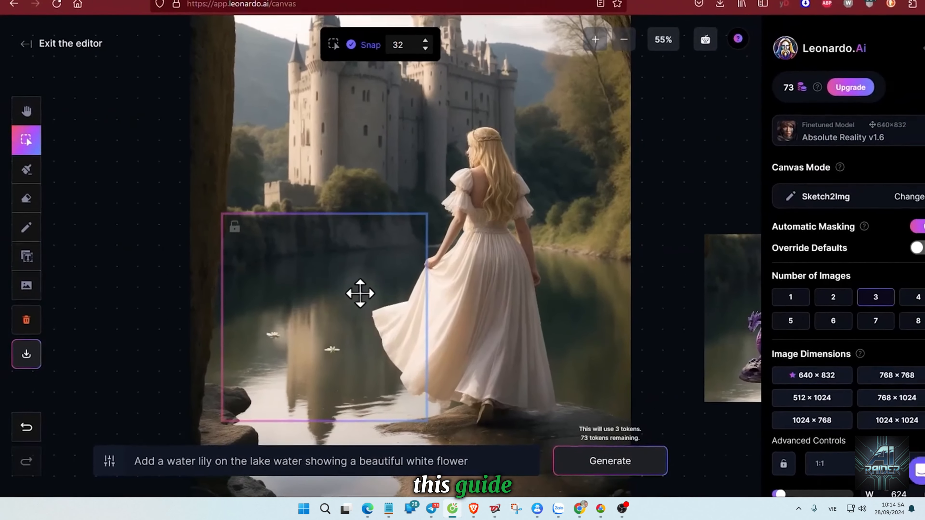
{"action": "scroll", "coordinate": [464, 331], "scroll_direction": "down", "scroll_amount": 3}
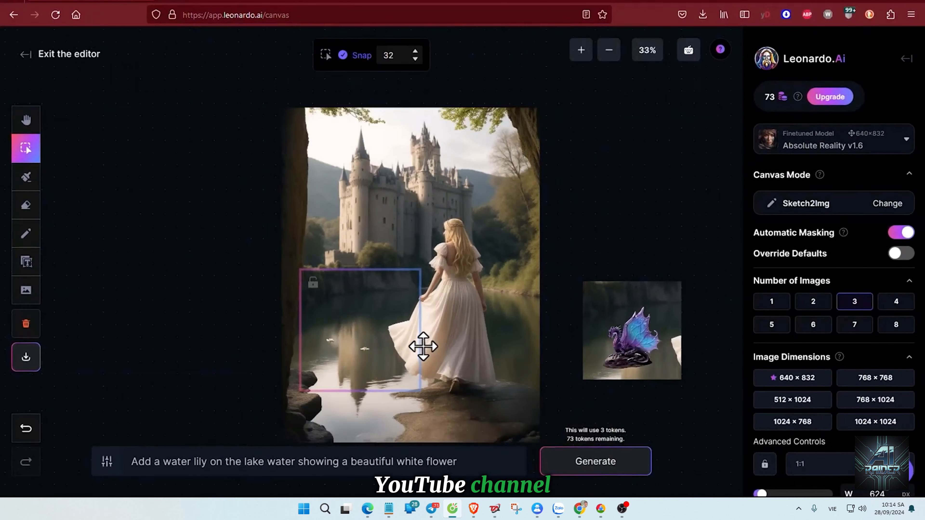